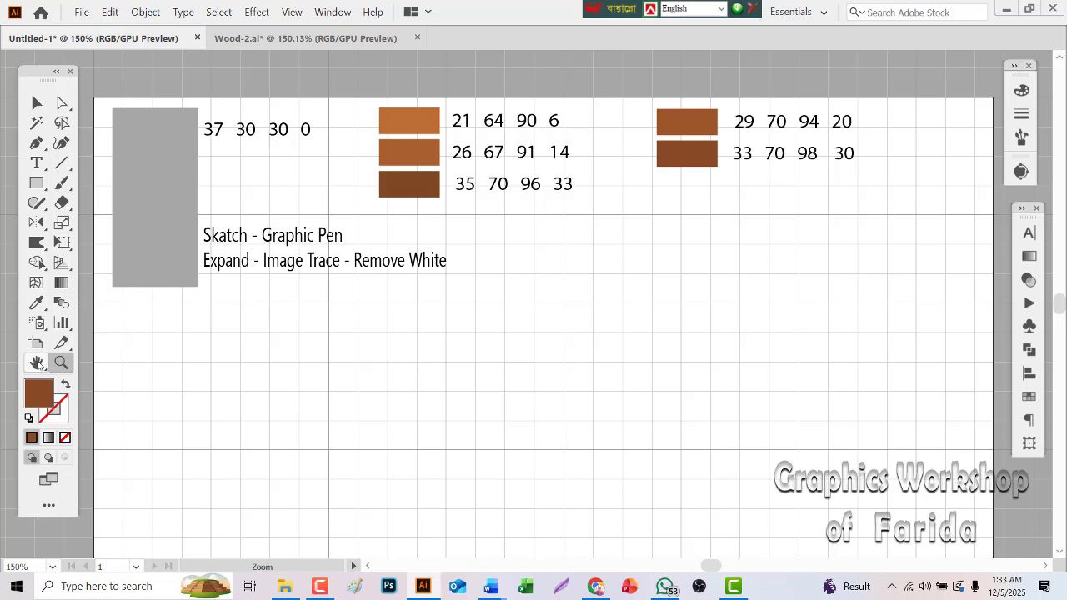
pyautogui.doubleClick(37, 364)
pyautogui.moveTo(424, 256); pyautogui.dragTo(388, 252)
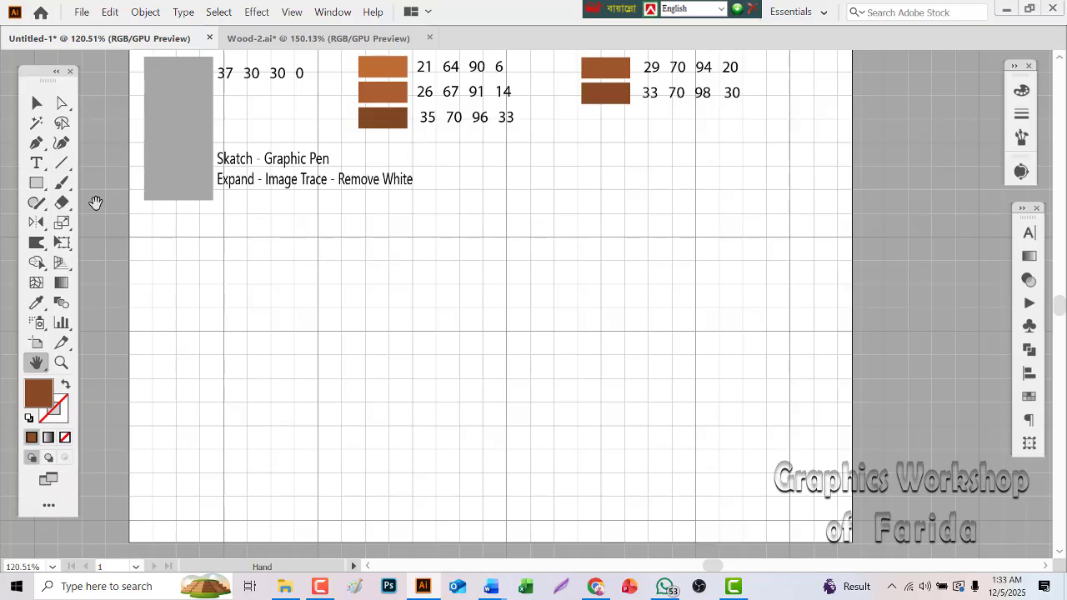
pyautogui.click(35, 143)
pyautogui.click(412, 332)
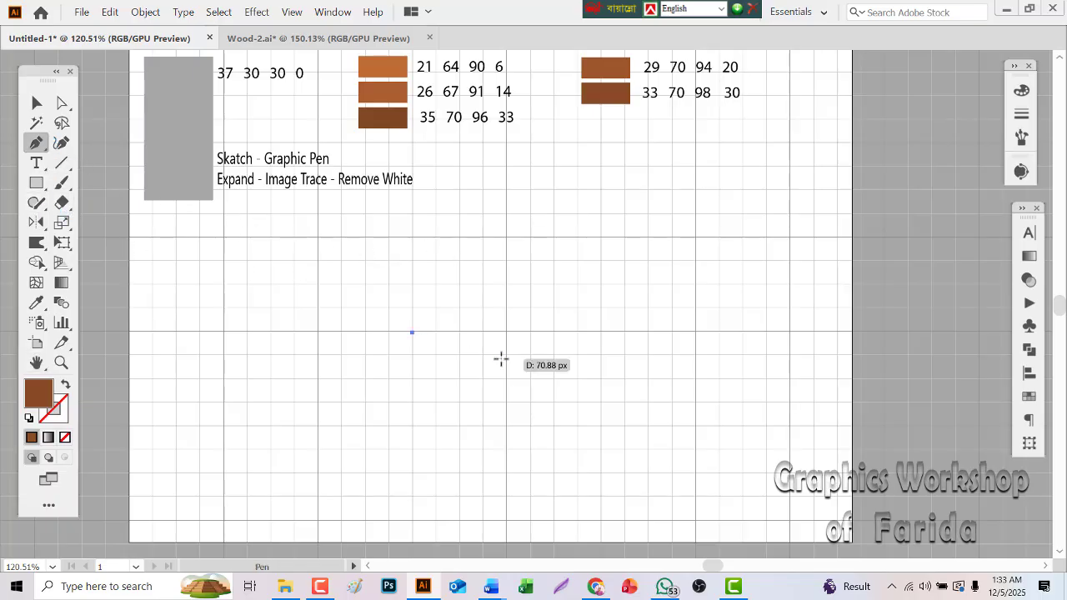
pyautogui.hotkey('ctrl', 'z')
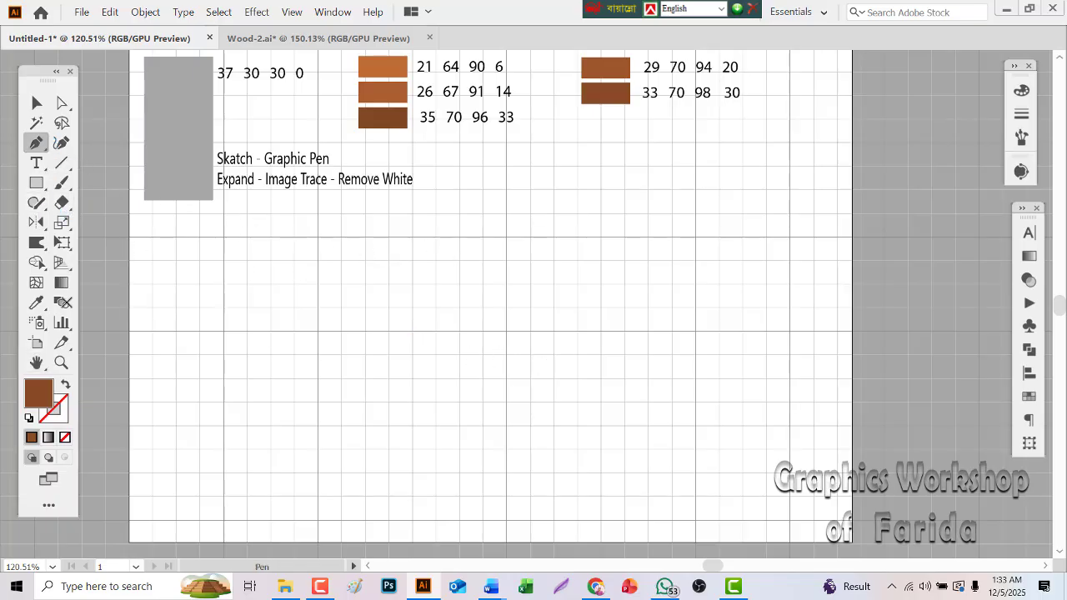
# Step: Sample the 21 64 90 6 swatch as the fill and draw a slanted four-cornered tabletop with the Pen tool on the empty artboard
pyautogui.click(35, 303)
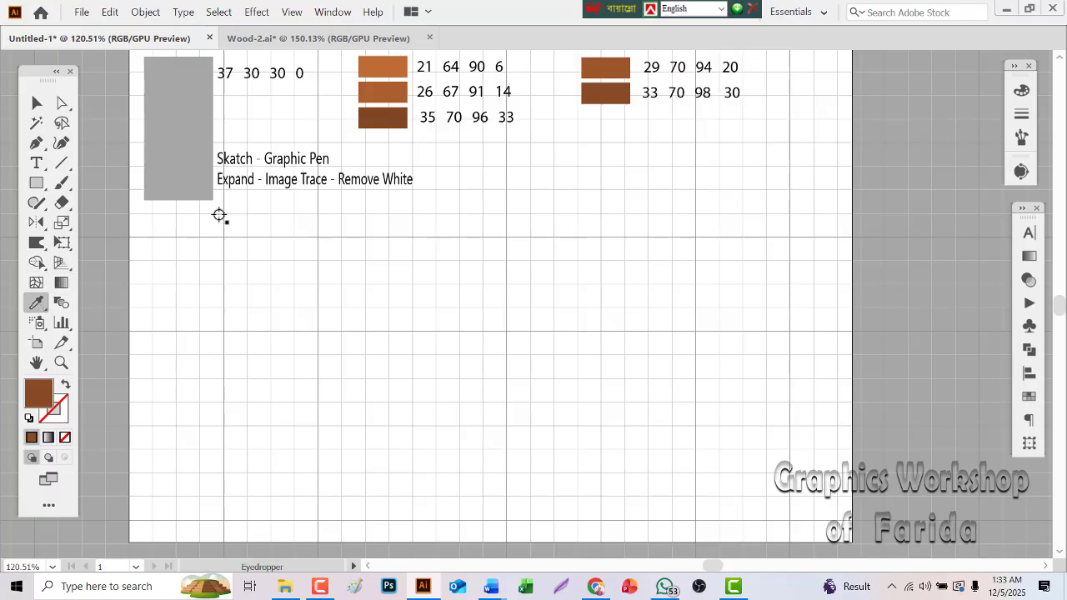
pyautogui.click(386, 69)
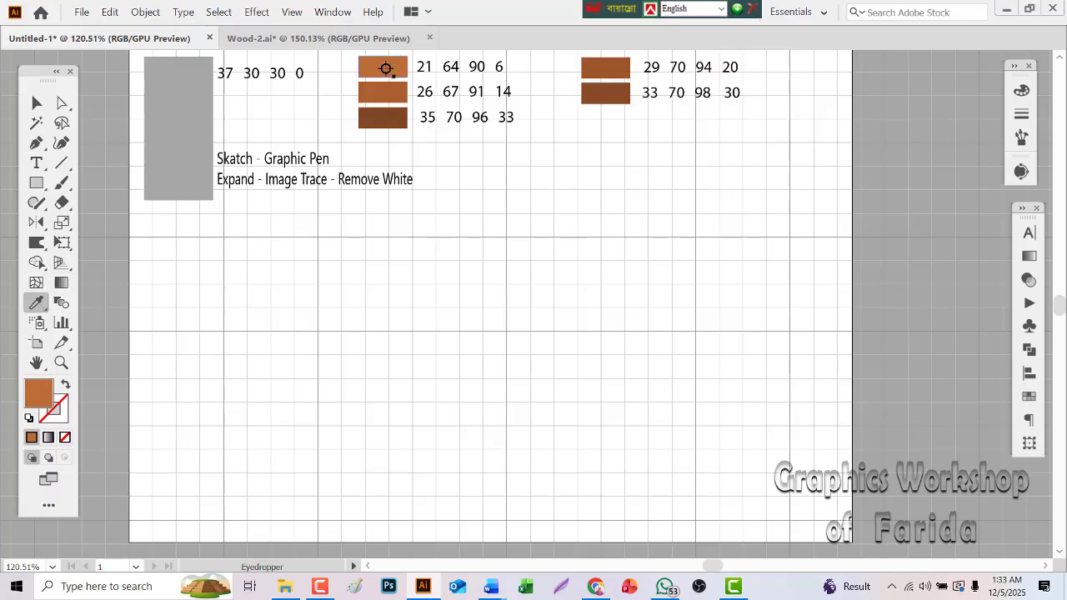
pyautogui.click(39, 147)
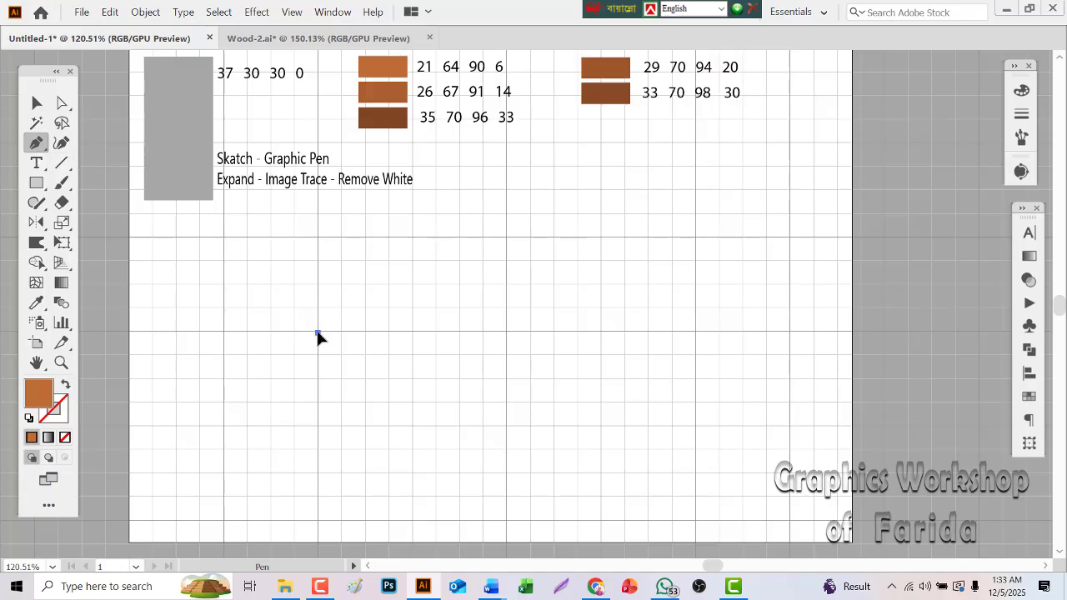
pyautogui.click(412, 381)
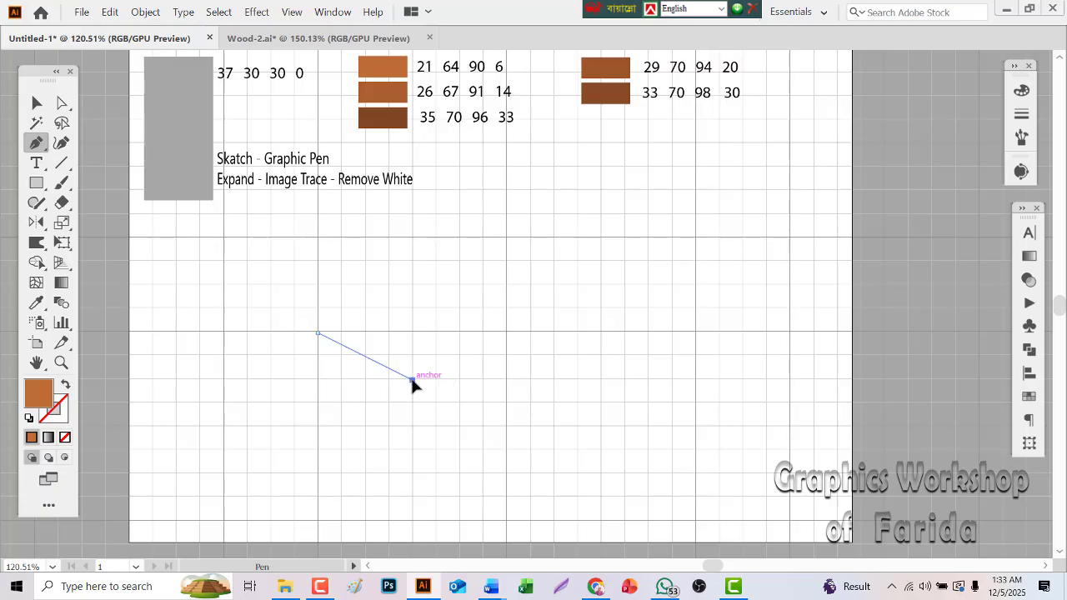
pyautogui.click(600, 332)
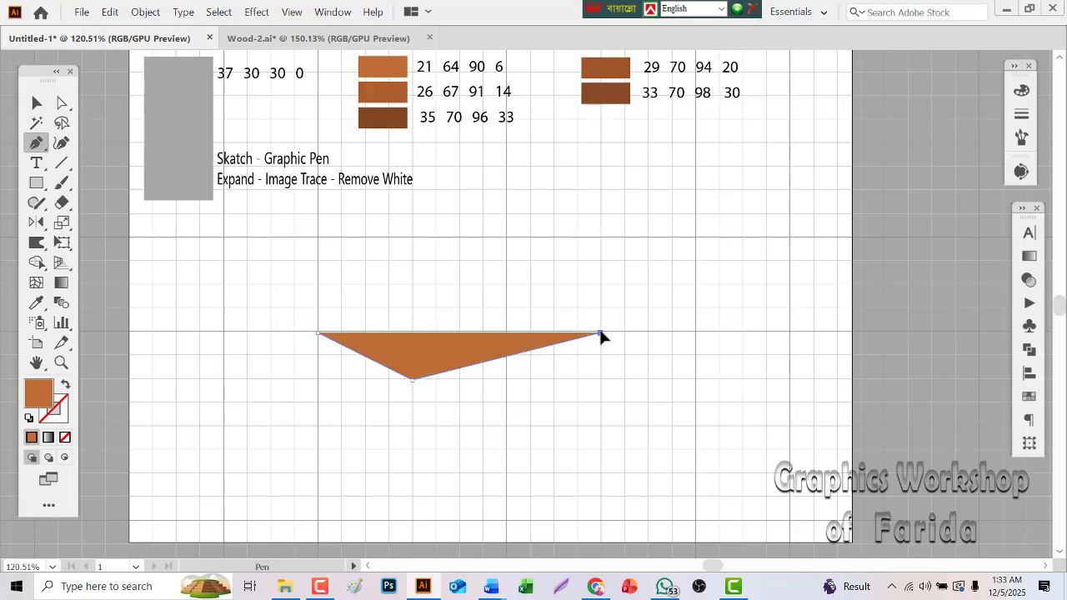
pyautogui.click(506, 292)
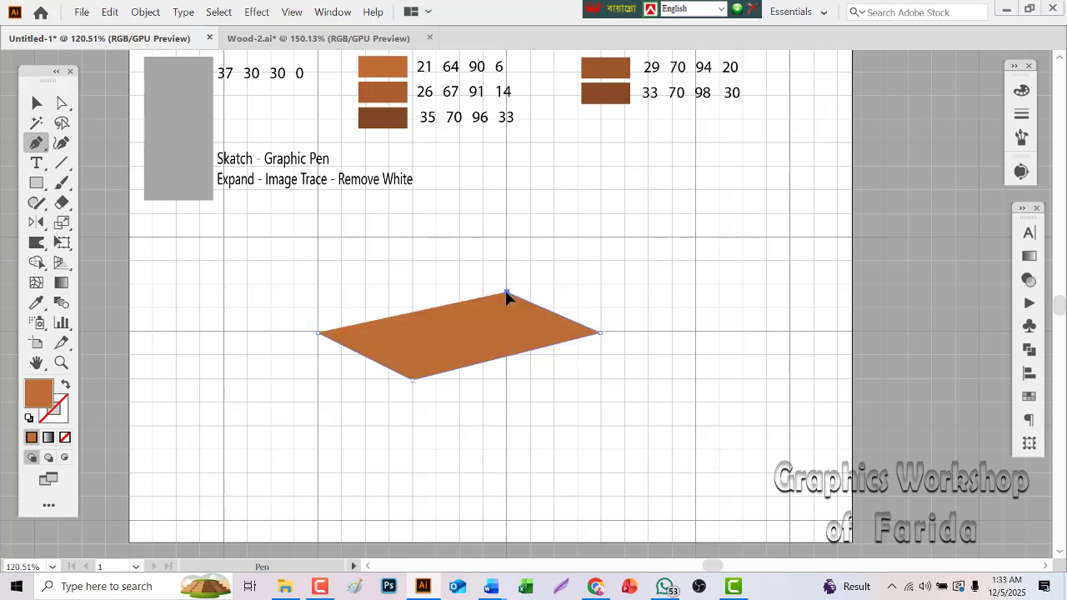
pyautogui.click(320, 333)
# Step: Move the tabletop shape up and right so its front corner meets the vertical grid line, nudge it slightly right and deselect it
pyautogui.click(36, 101)
pyautogui.moveTo(404, 341); pyautogui.dragTo(473, 294)
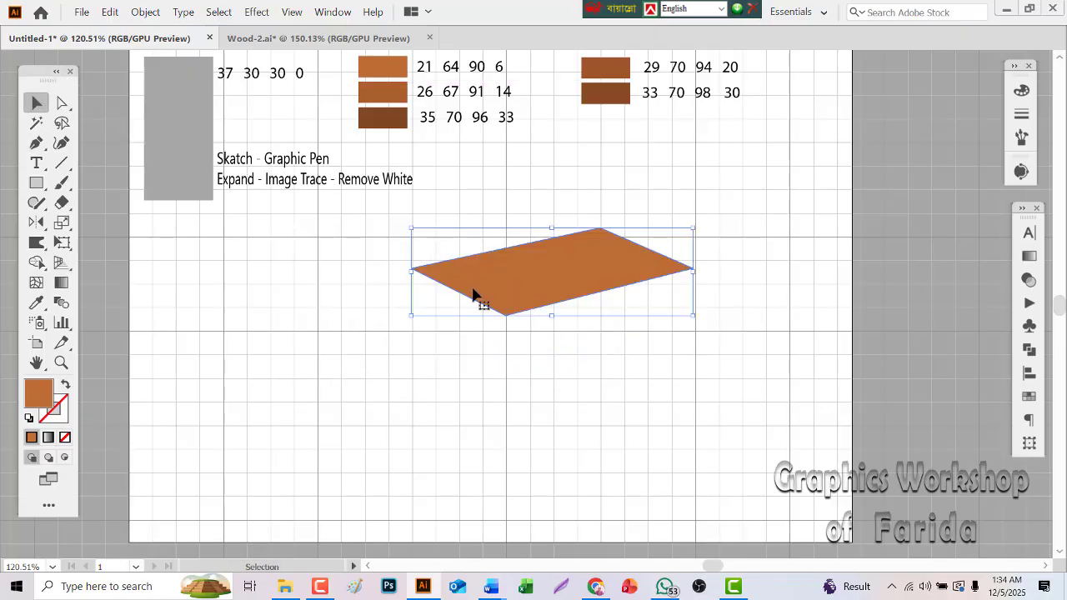
pyautogui.click(322, 318)
pyautogui.click(539, 286)
pyautogui.press('Right')
pyautogui.press('Right')
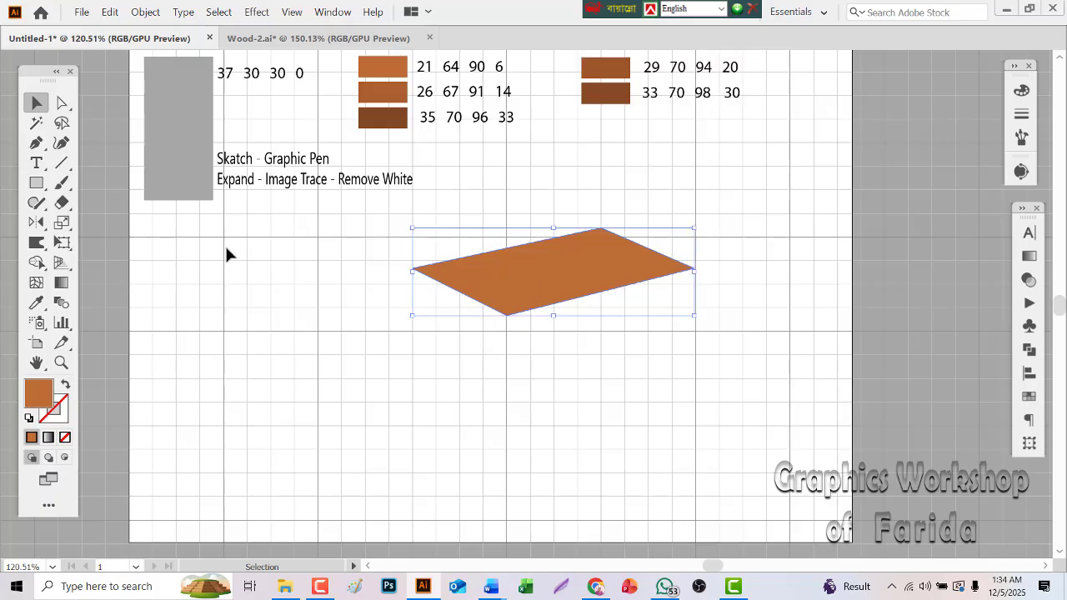
pyautogui.click(167, 301)
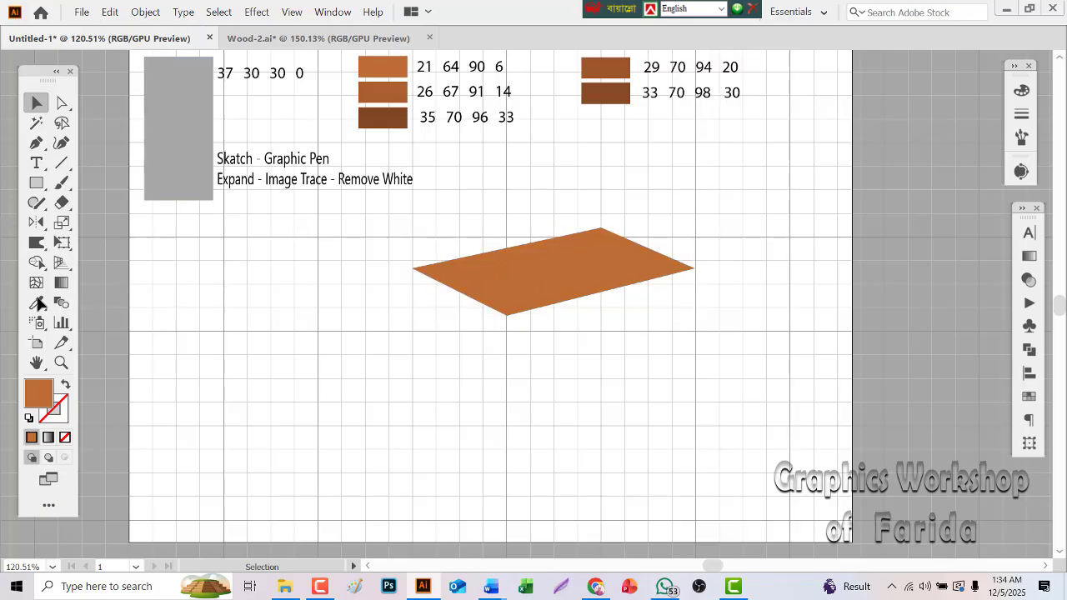
# Step: Sample the 26 67 91 14 swatch as the fill and draw a thin horizontal rectangle just below the tabletop's front corner
pyautogui.click(36, 303)
pyautogui.click(380, 94)
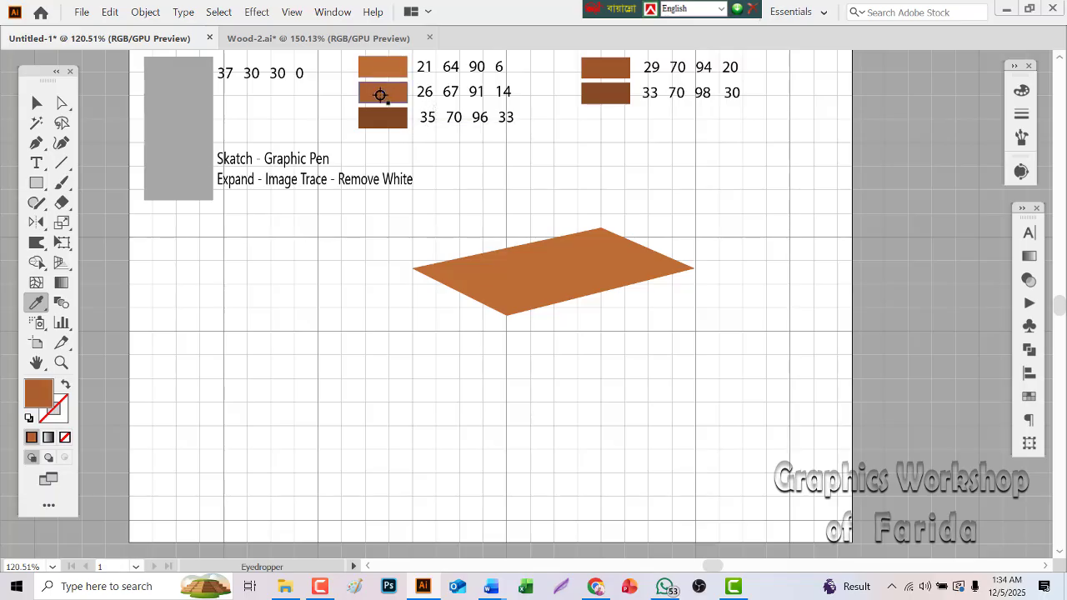
pyautogui.click(43, 187)
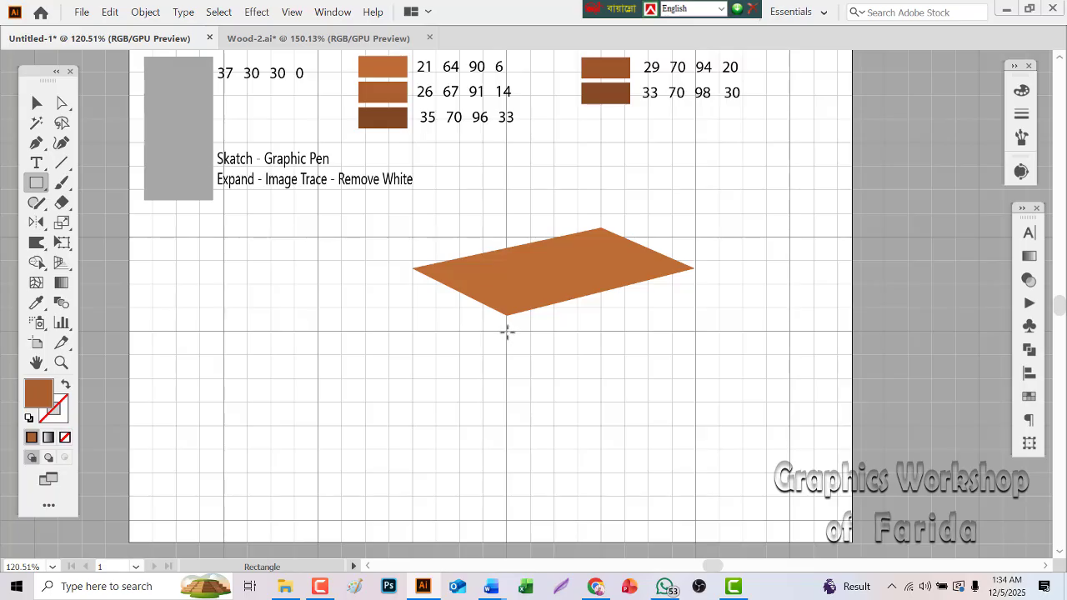
pyautogui.moveTo(507, 333); pyautogui.dragTo(661, 336)
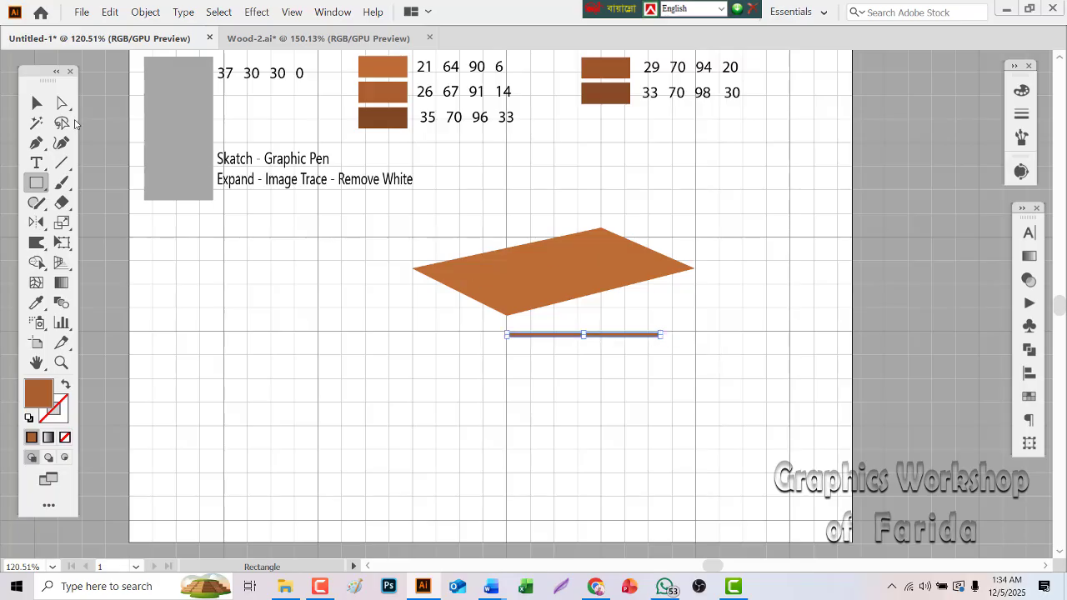
# Step: Duplicate the strip up to start at the tabletop's front corner, and place the original end to end on that corner's other side
pyautogui.click(35, 103)
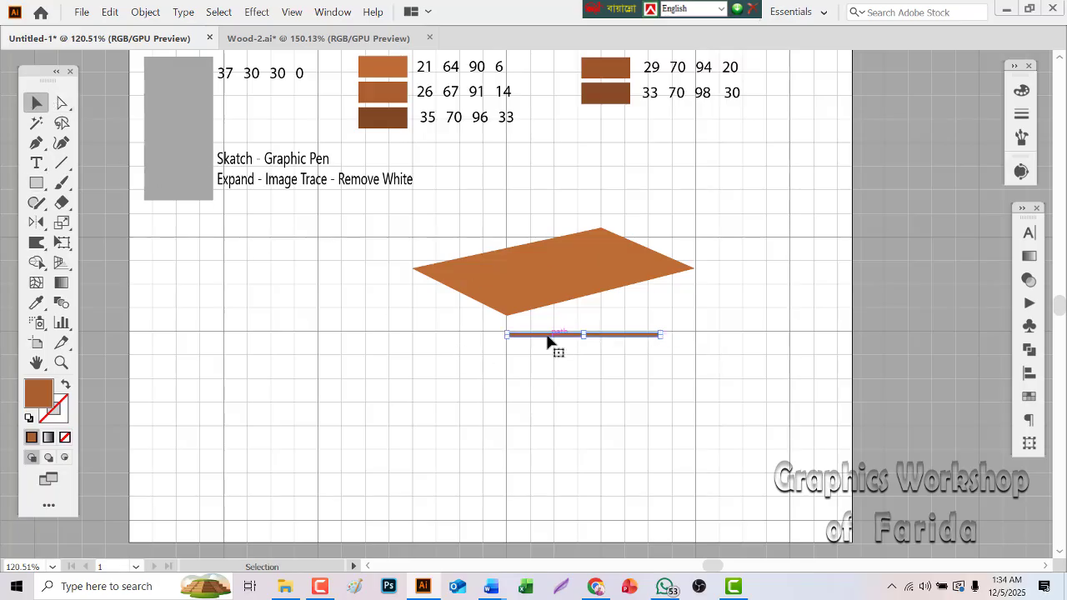
pyautogui.moveTo(548, 341); pyautogui.dragTo(547, 324)
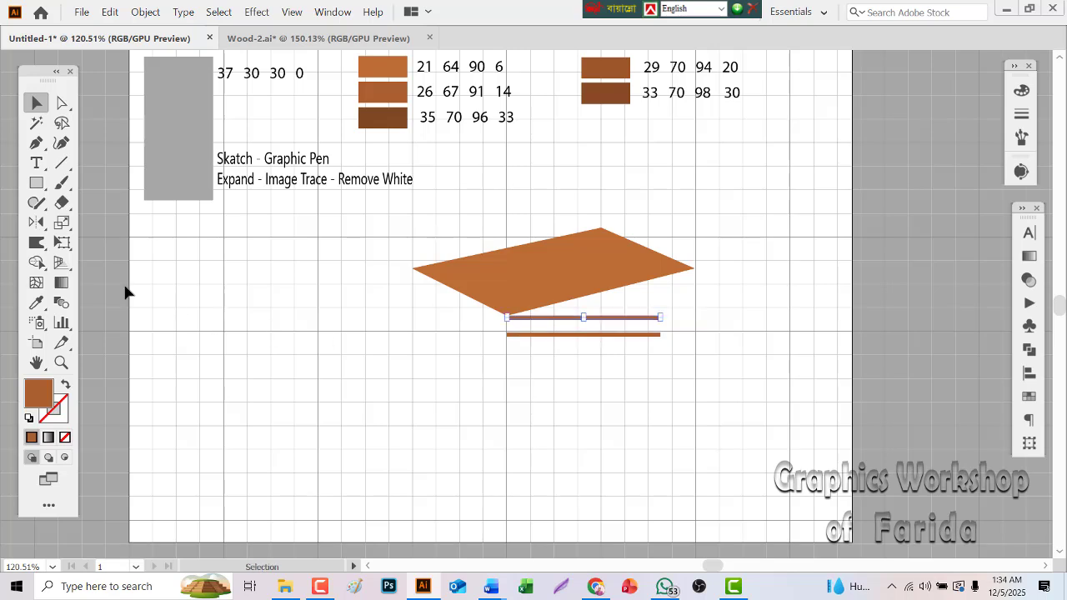
pyautogui.click(67, 364)
pyautogui.click(520, 312)
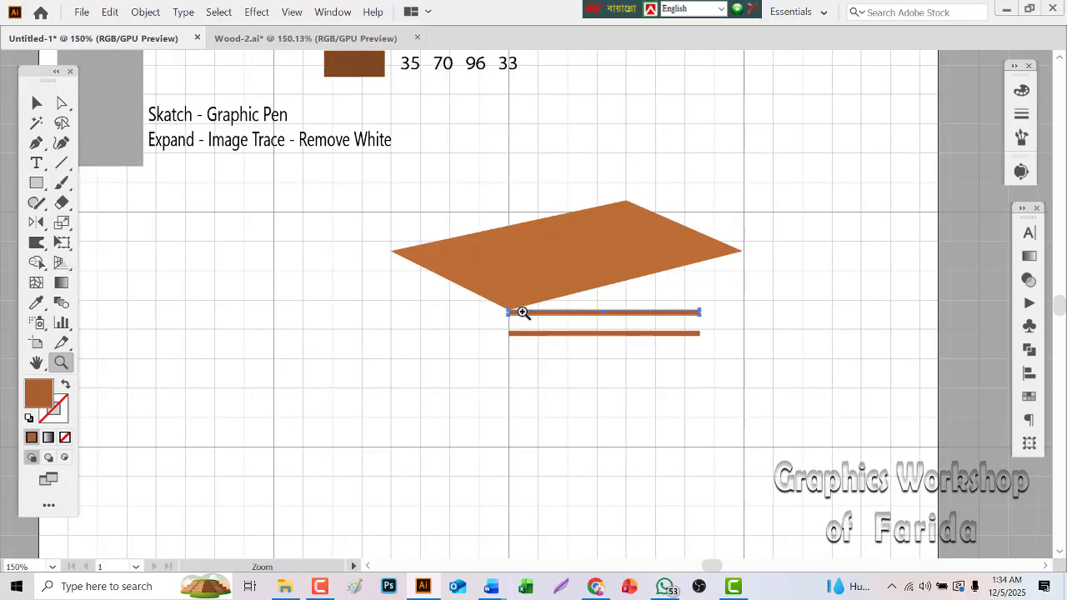
pyautogui.click(522, 311)
pyautogui.click(522, 312)
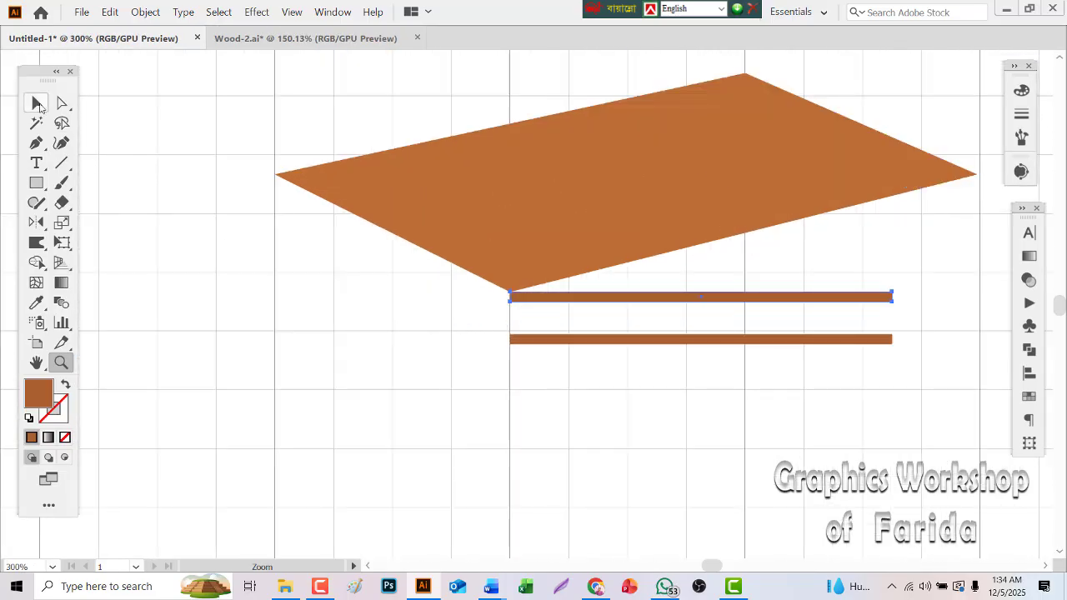
pyautogui.click(36, 103)
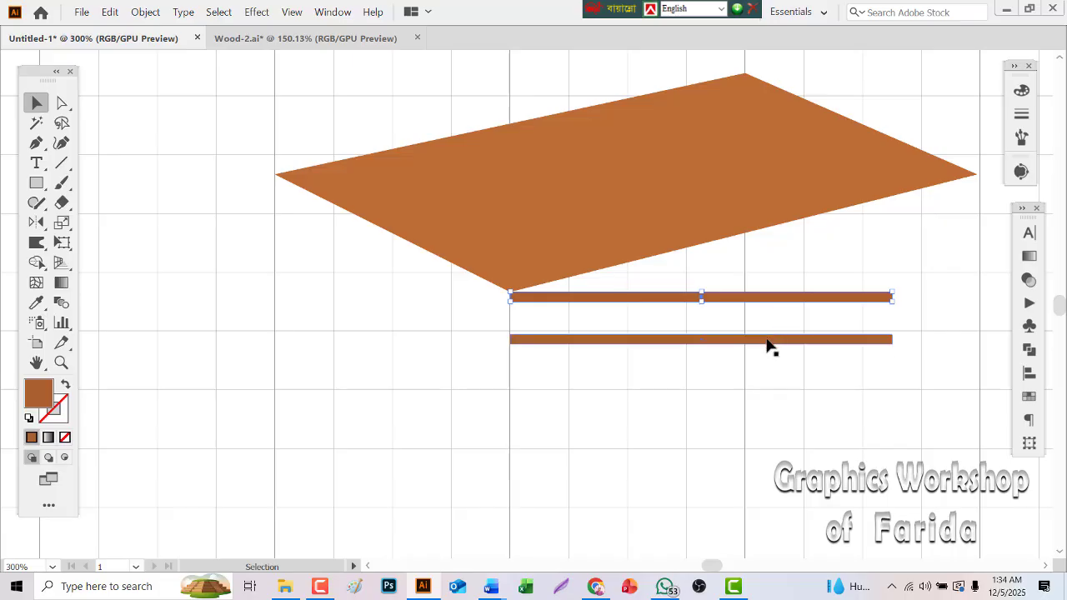
pyautogui.moveTo(767, 342); pyautogui.dragTo(382, 297)
pyautogui.click(543, 332)
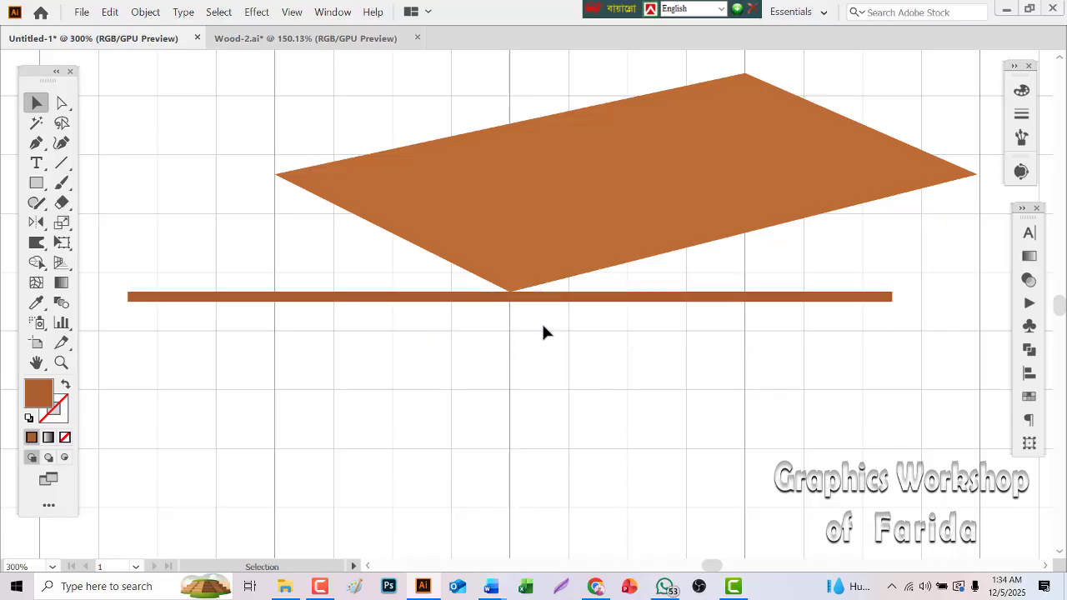
# Step: Reshape both strips by moving their outer ends onto the tabletop's side corners so they form its front edge thickness
pyautogui.click(61, 102)
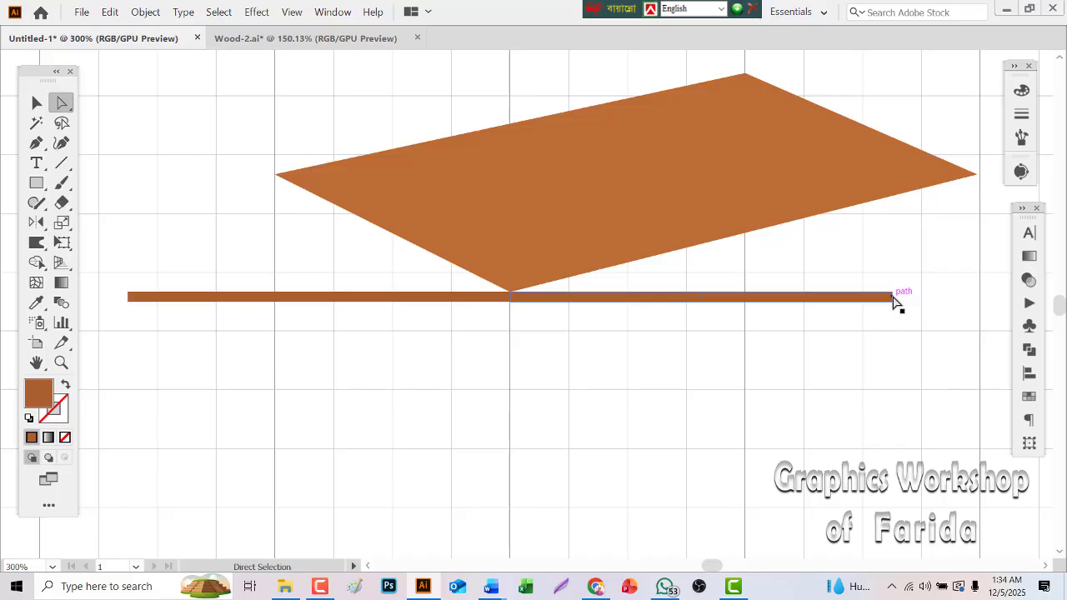
pyautogui.moveTo(892, 297); pyautogui.dragTo(977, 182)
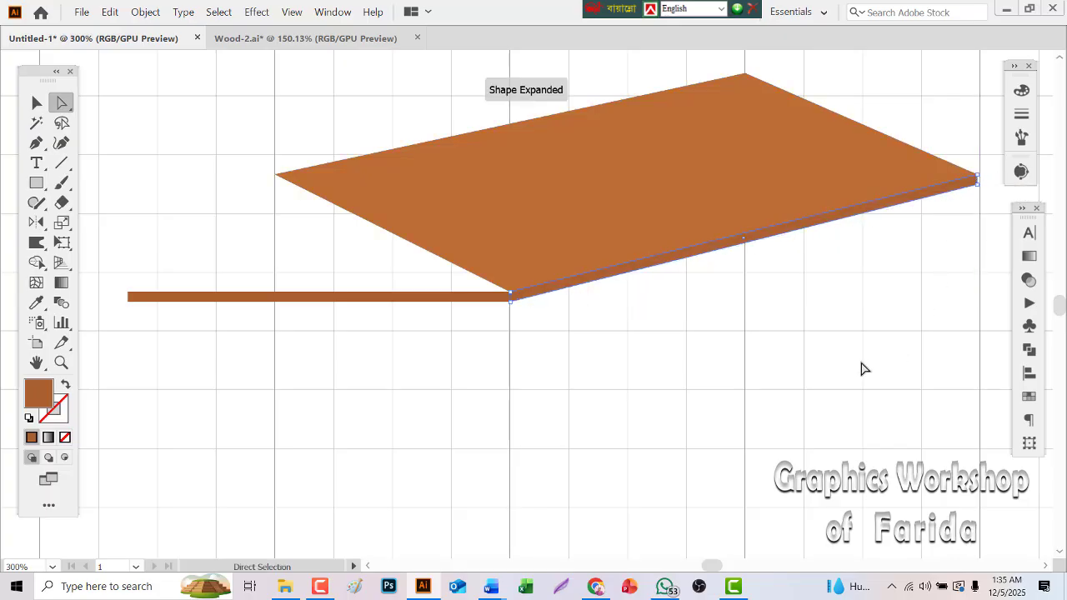
pyautogui.click(221, 268)
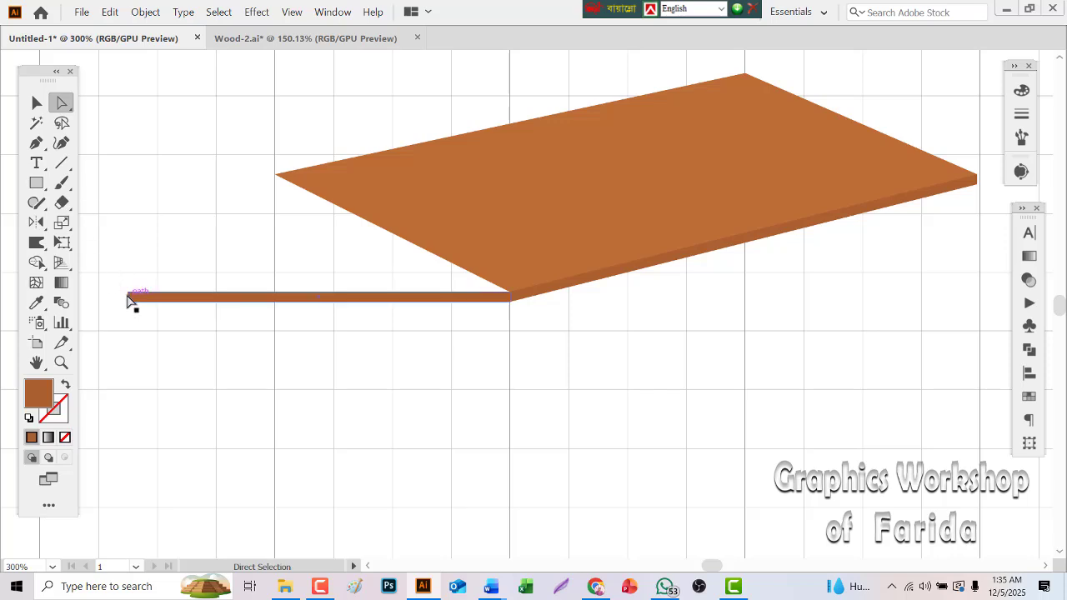
pyautogui.moveTo(136, 296); pyautogui.dragTo(275, 179)
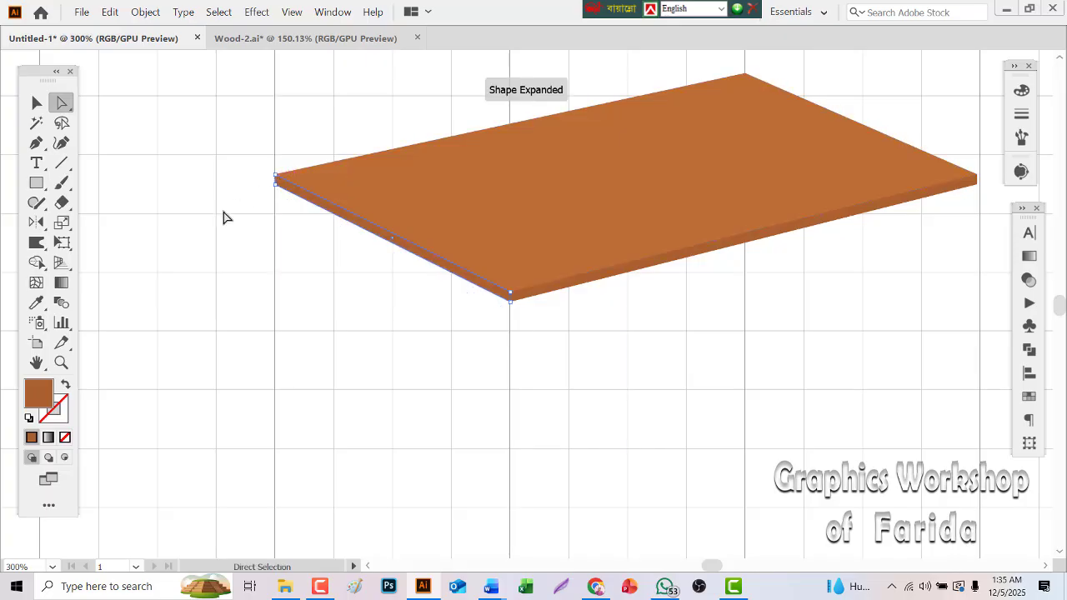
# Step: Group the tabletop surface with its two edge strips and deselect the group
pyautogui.click(37, 101)
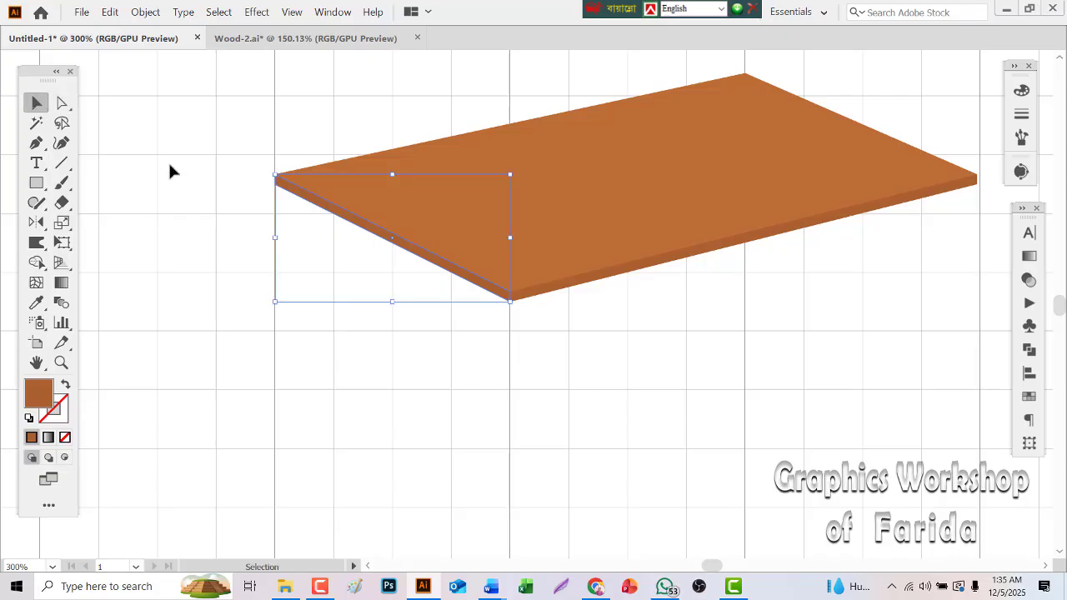
pyautogui.click(166, 170)
pyautogui.moveTo(419, 110); pyautogui.dragTo(724, 338)
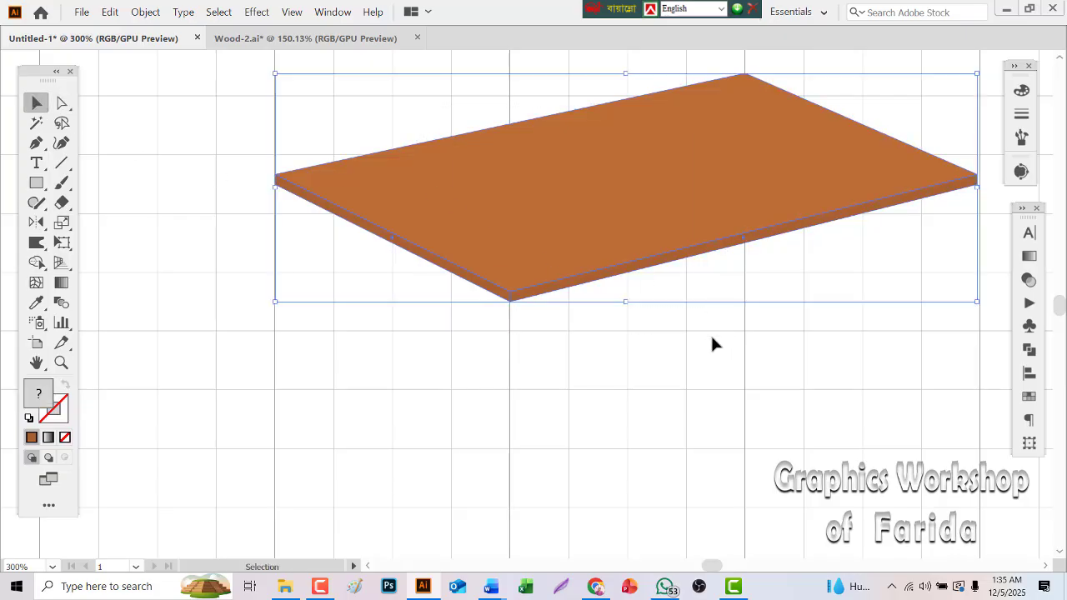
pyautogui.click(150, 11)
pyautogui.click(171, 80)
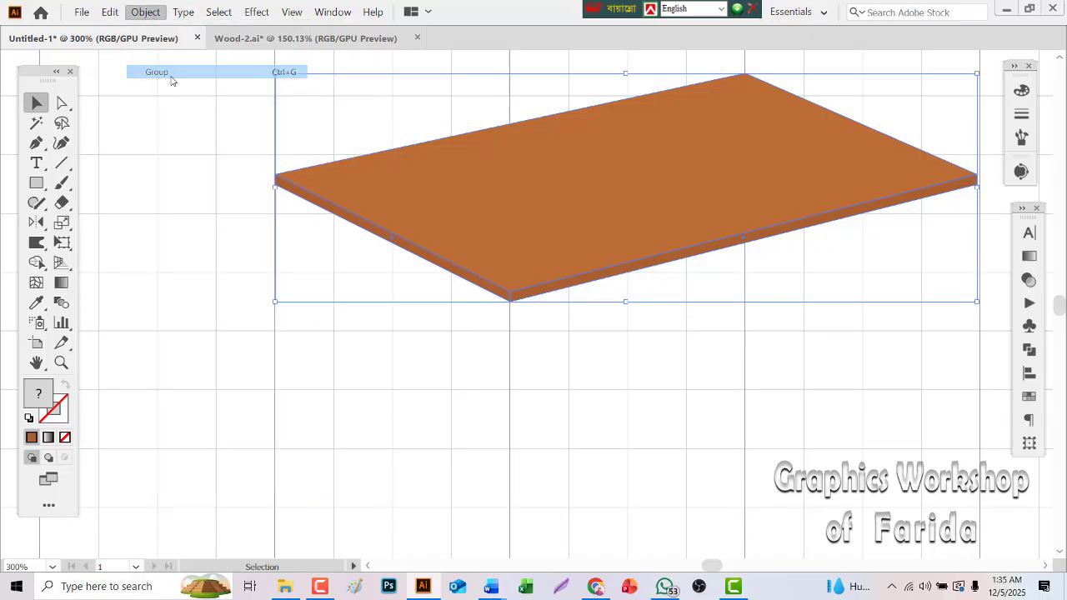
pyautogui.click(187, 125)
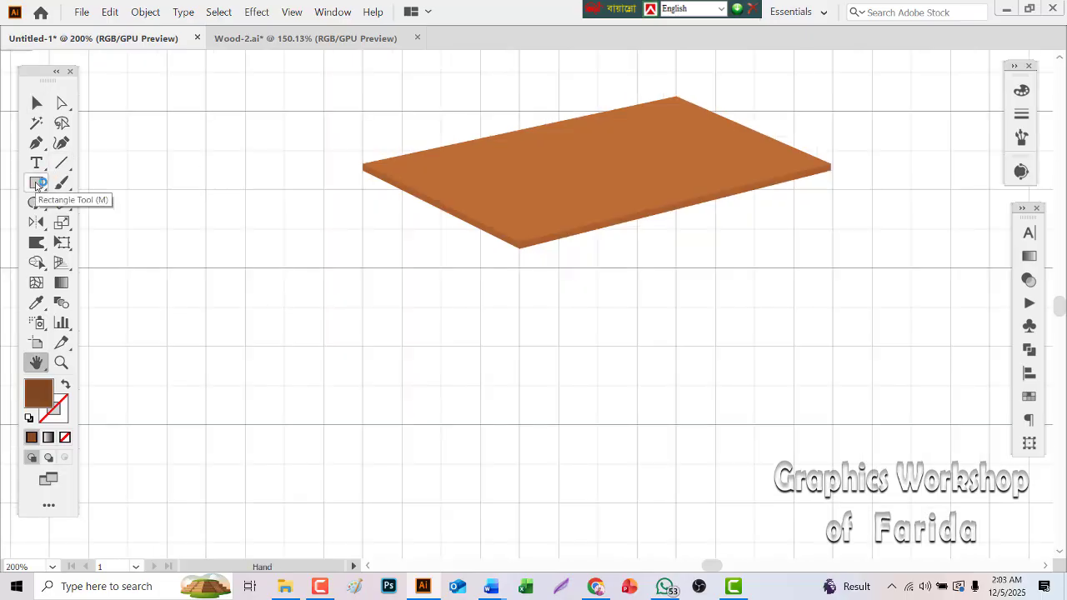
# Step: Draw a thin dark brown horizontal rectangle extending right from just below the tabletop's front corner
pyautogui.click(36, 185)
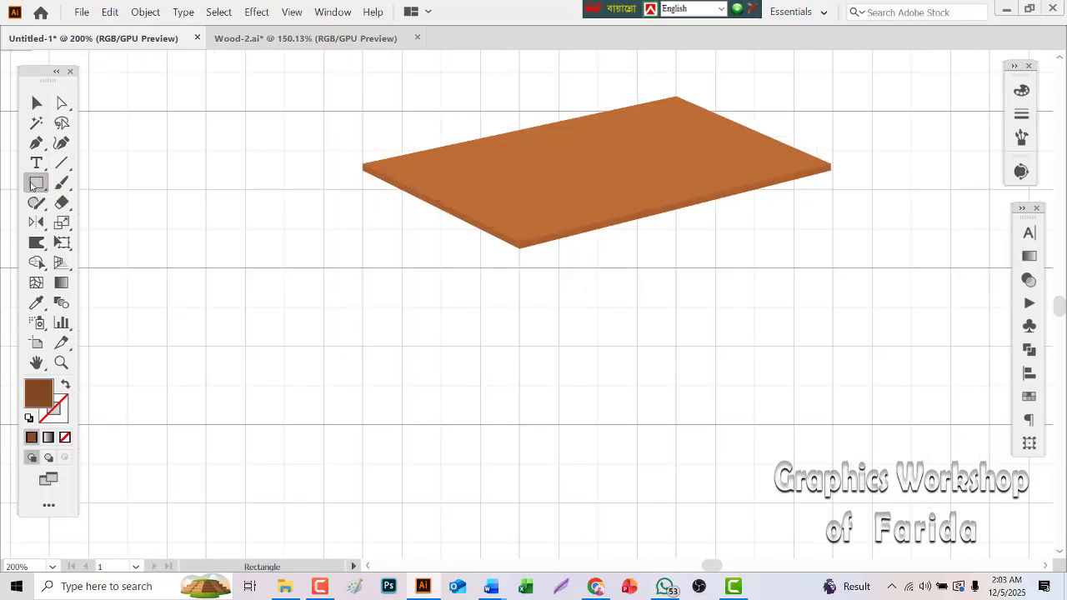
pyautogui.click(36, 363)
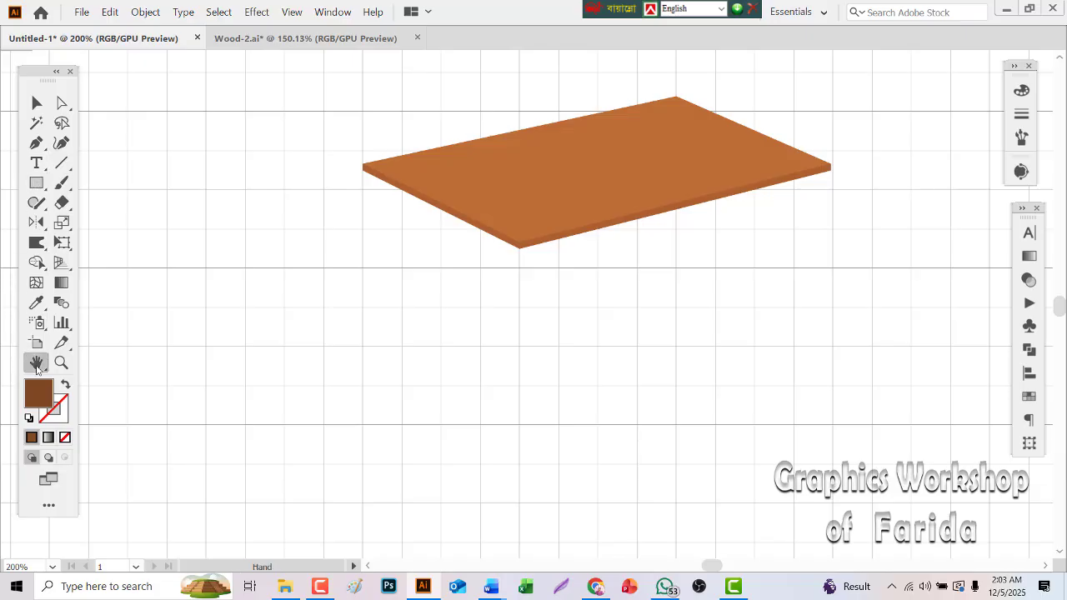
pyautogui.moveTo(239, 159); pyautogui.dragTo(222, 324)
pyautogui.moveTo(253, 240); pyautogui.dragTo(247, 265)
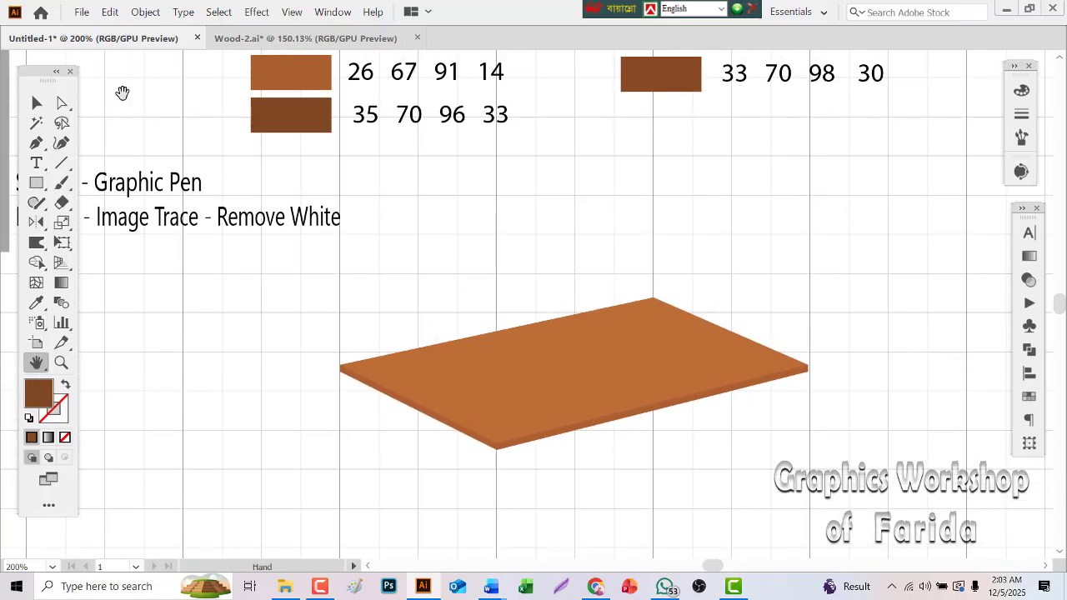
pyautogui.click(40, 302)
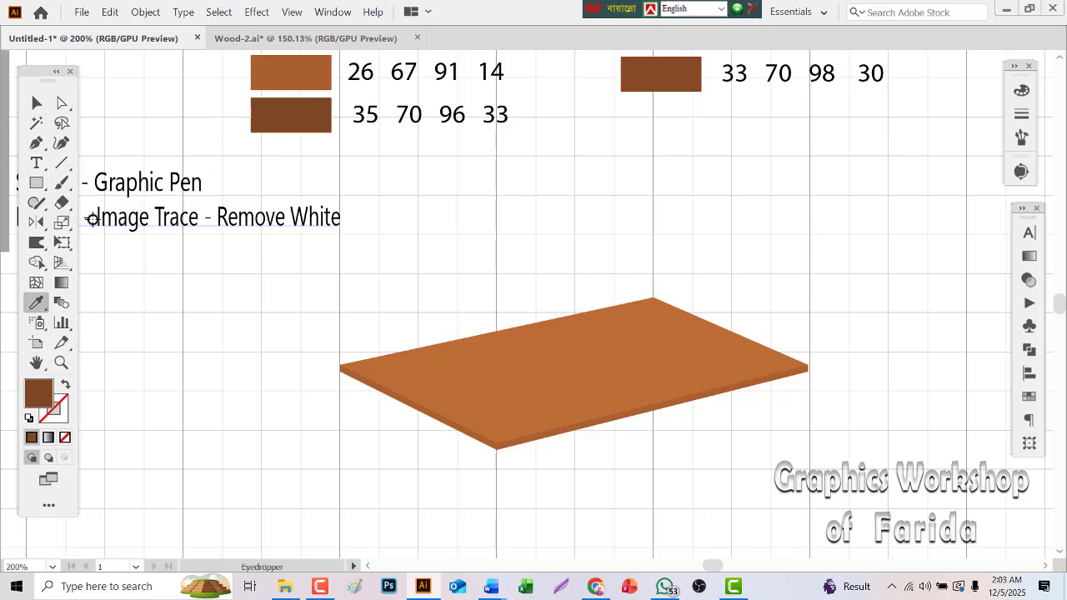
pyautogui.click(35, 362)
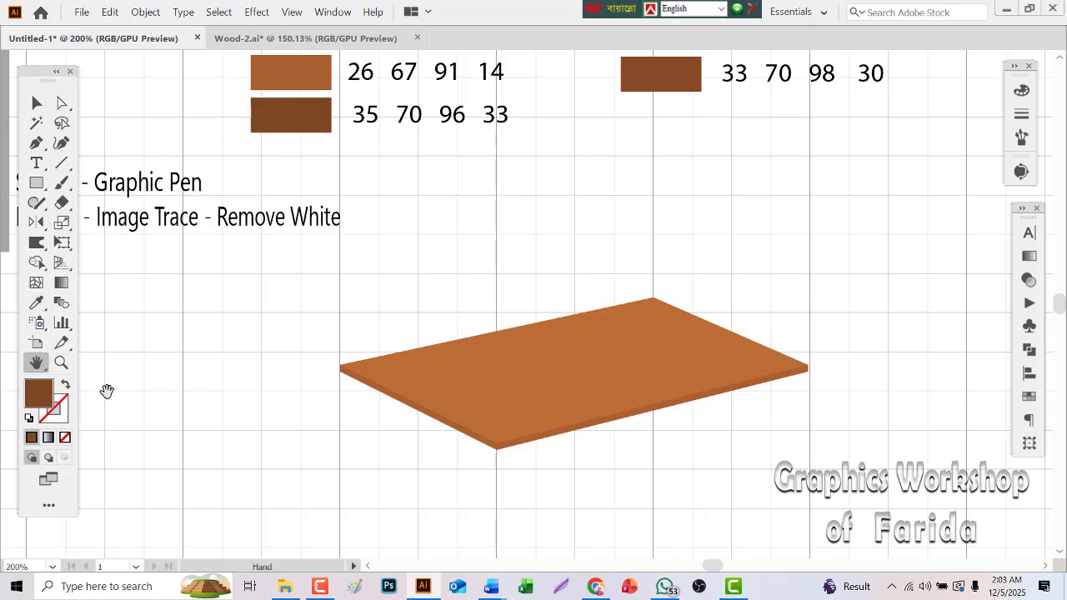
pyautogui.moveTo(108, 392); pyautogui.dragTo(136, 171)
pyautogui.click(37, 183)
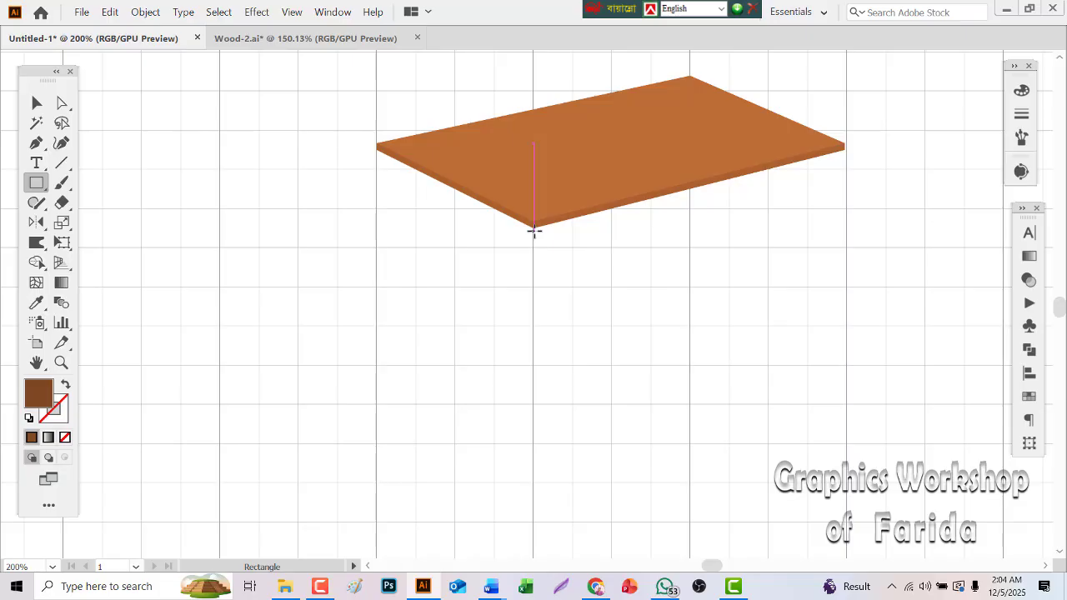
pyautogui.moveTo(534, 230); pyautogui.dragTo(815, 250)
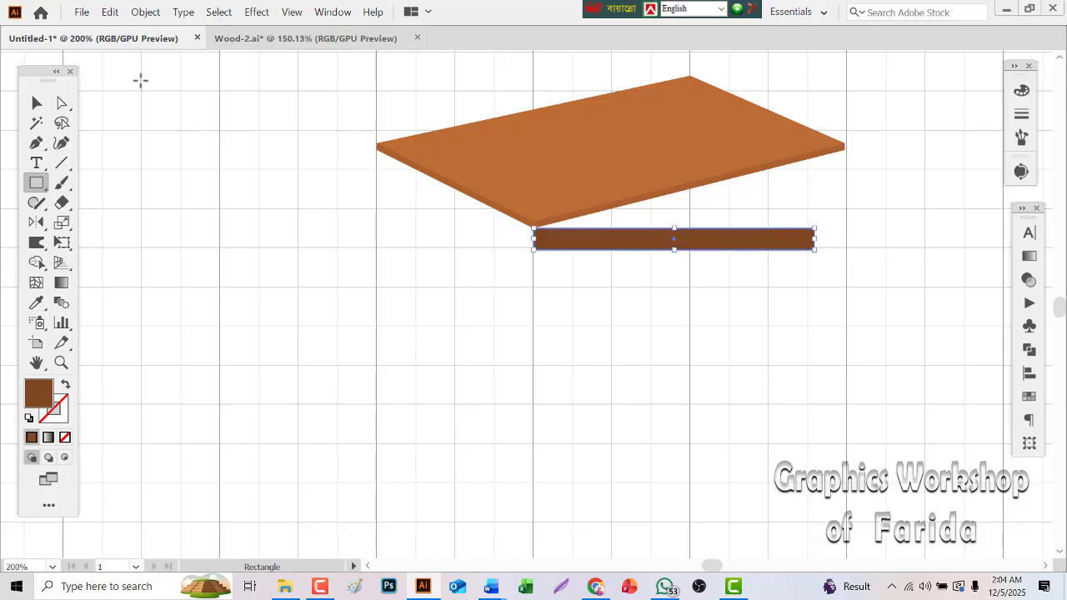
# Step: Duplicate the dark brown strip end to end on the other side of the tabletop's front corner and deselect it
pyautogui.click(37, 102)
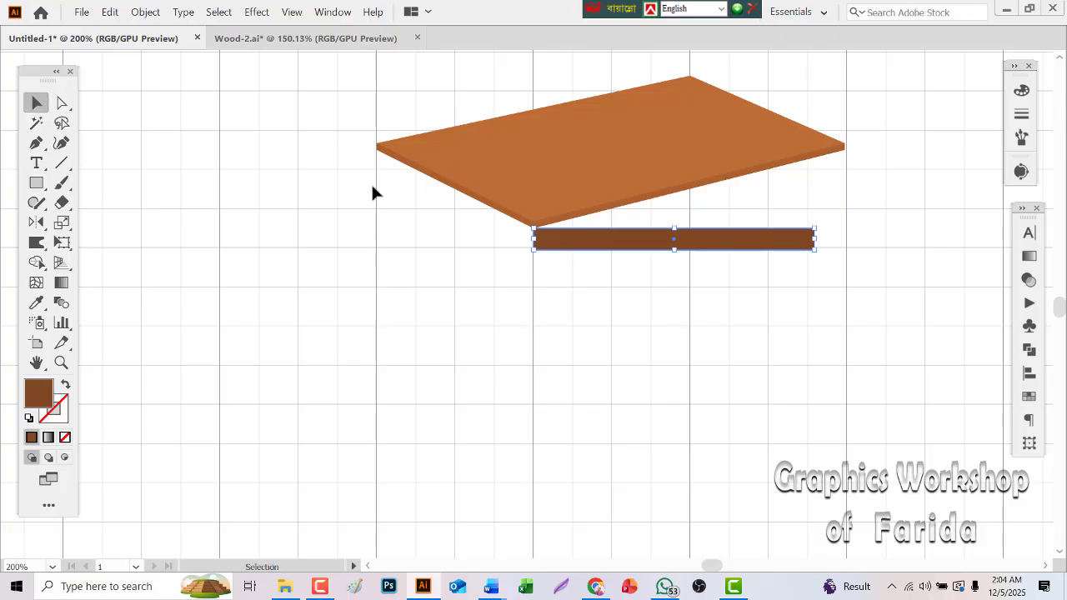
pyautogui.moveTo(609, 248); pyautogui.dragTo(329, 244)
pyautogui.click(340, 175)
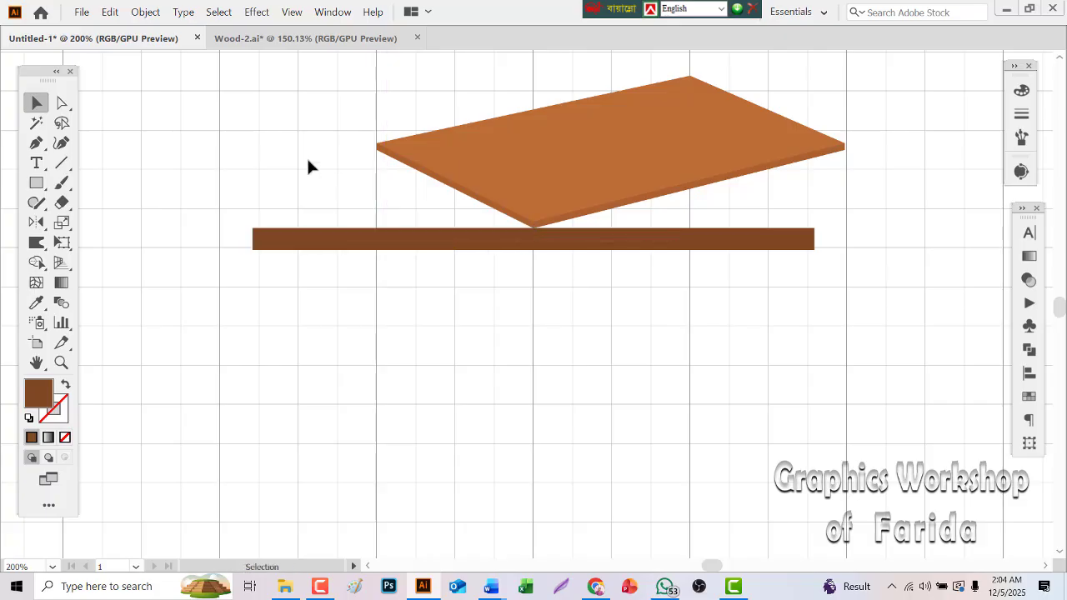
# Step: Slant both strips beneath the tabletop edges by shifting the right strip's outer end 9, -34 px and the left one's 60, -34 px
pyautogui.click(65, 103)
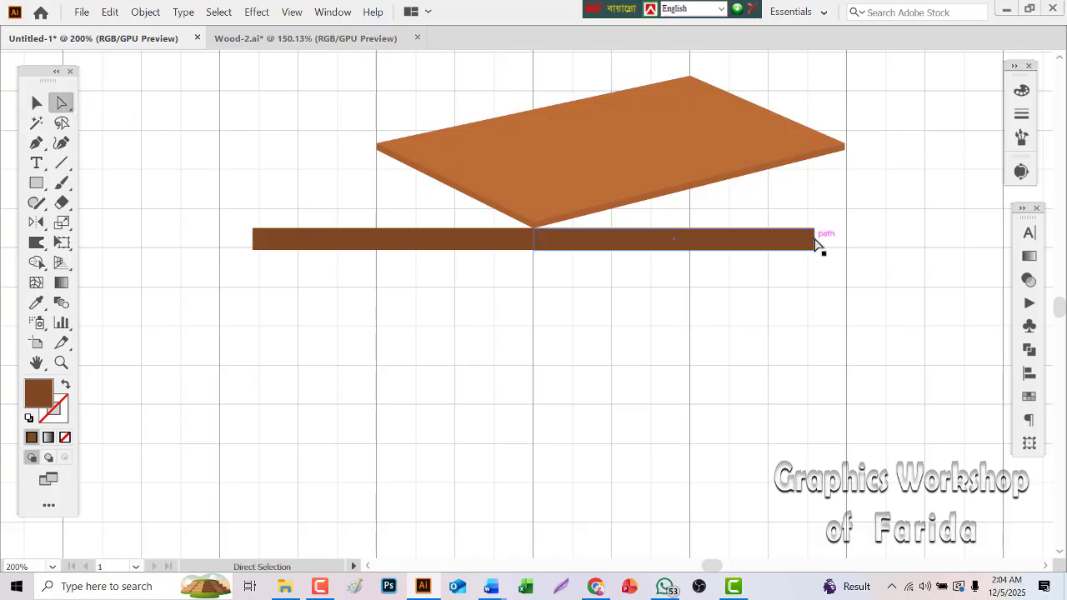
pyautogui.moveTo(817, 242); pyautogui.dragTo(833, 170)
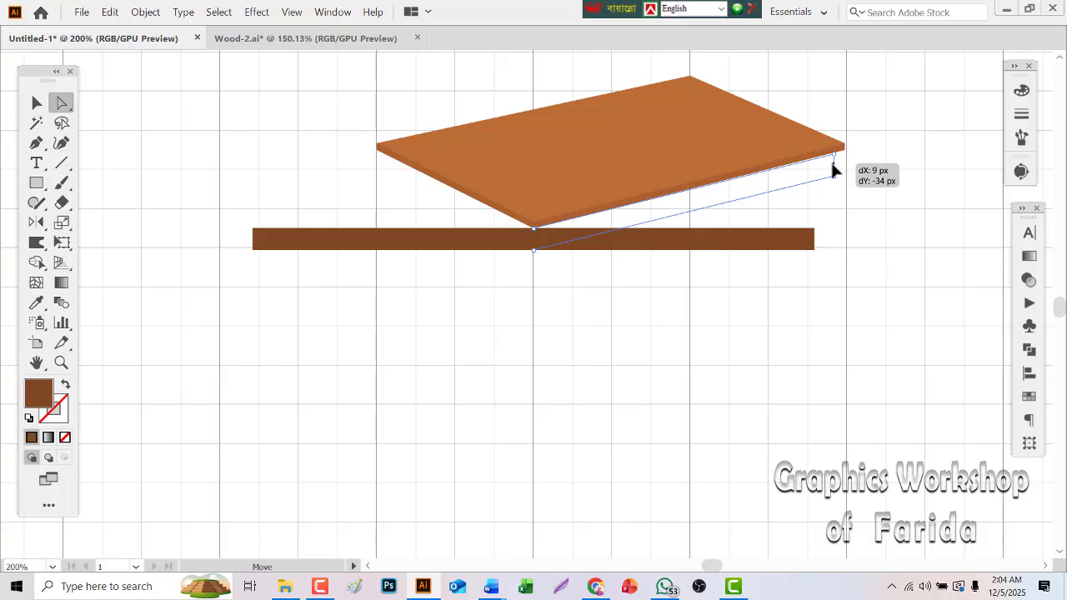
pyautogui.moveTo(833, 169); pyautogui.dragTo(833, 169)
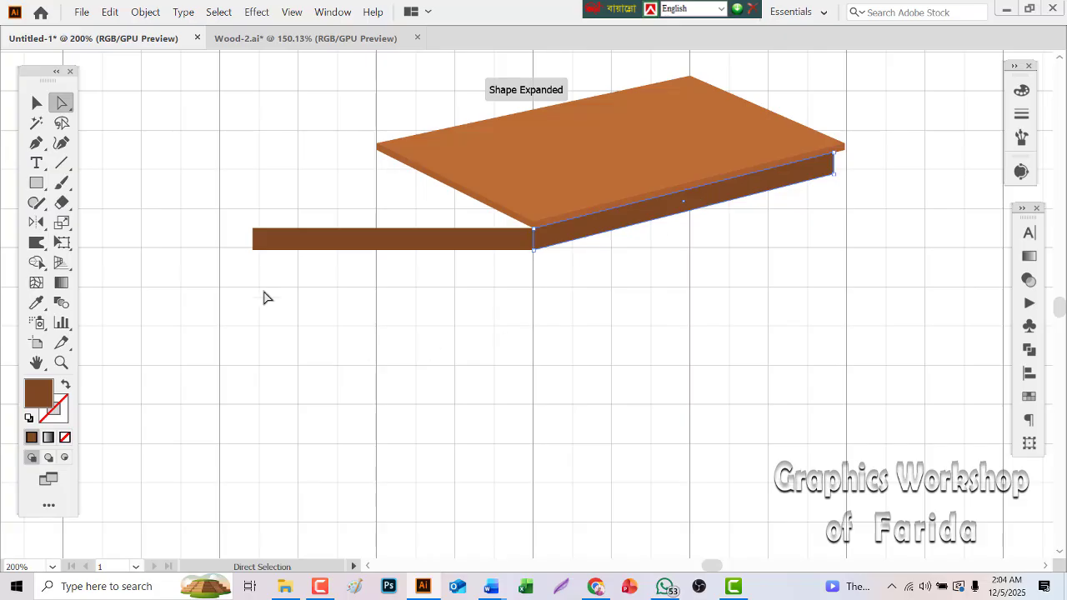
pyautogui.click(250, 243)
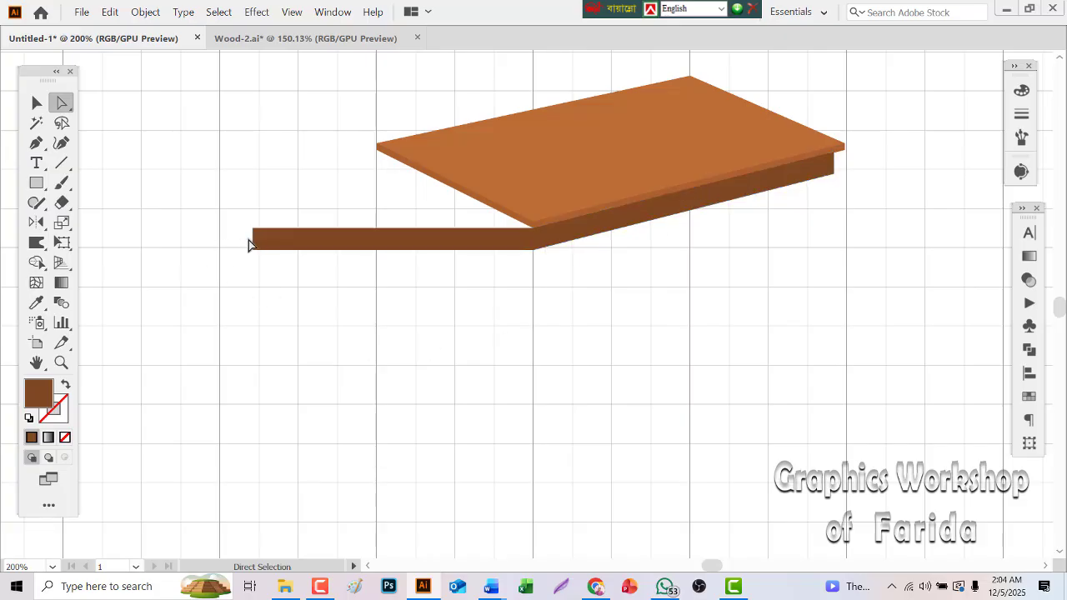
pyautogui.moveTo(258, 248); pyautogui.dragTo(385, 171)
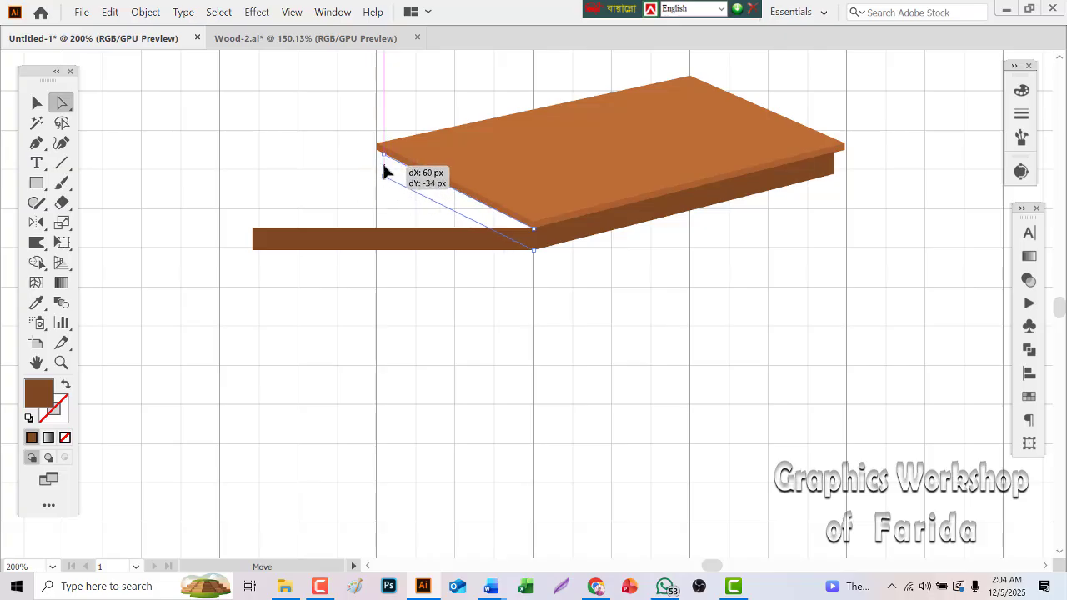
pyautogui.moveTo(384, 171); pyautogui.dragTo(384, 171)
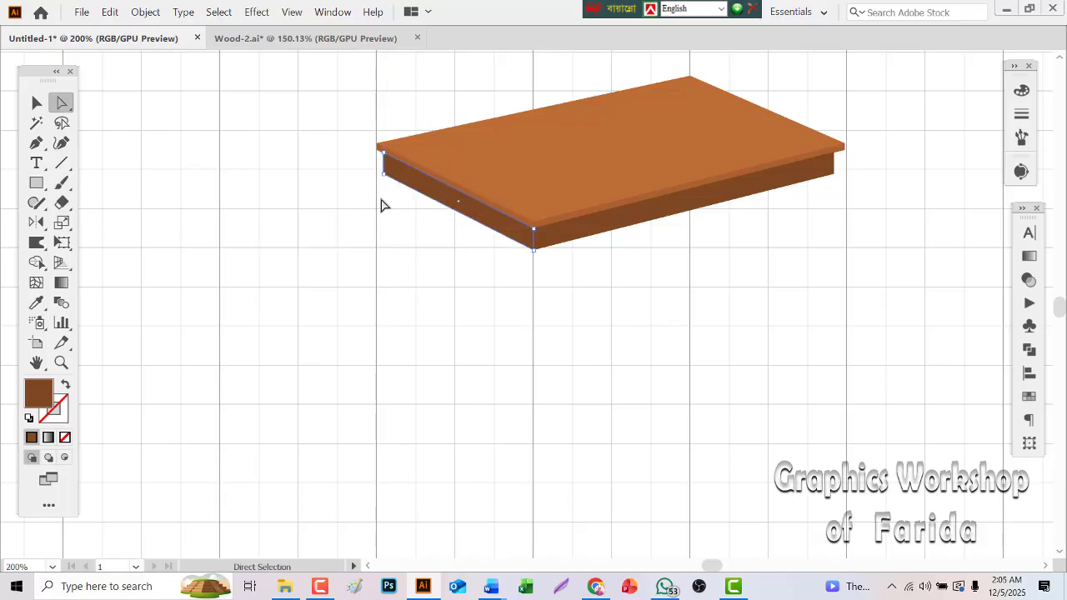
pyautogui.click(381, 204)
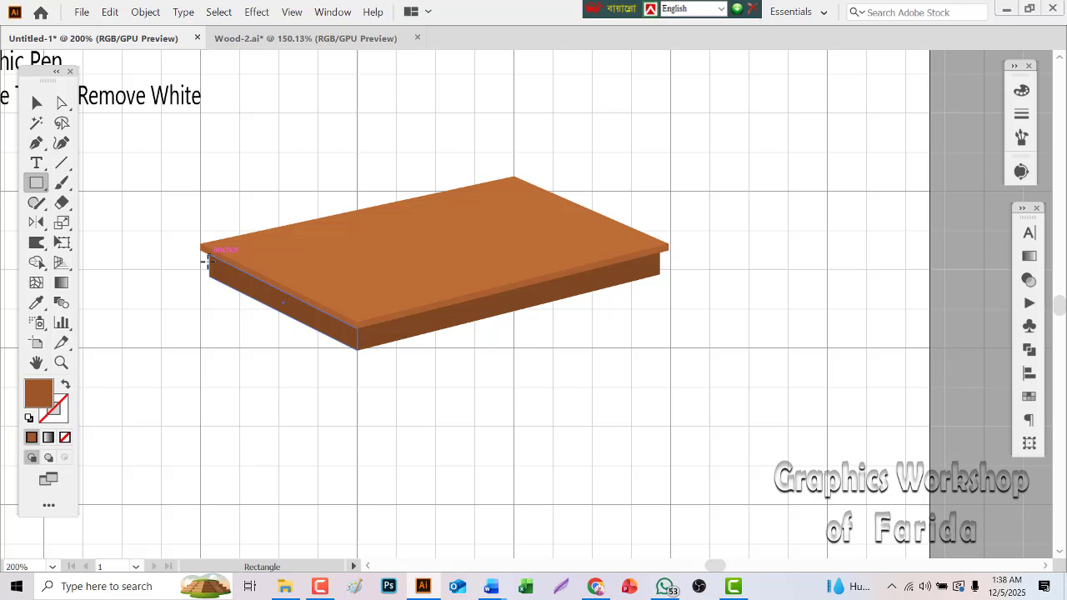
# Step: Draw a narrow vertical rectangle as a leg down from under the tabletop's left corner and duplicate it directly beside the original
pyautogui.moveTo(208, 262)
pyautogui.mouseDown()
pyautogui.moveTo(208, 440)
pyautogui.moveTo(220, 442)
pyautogui.mouseUp()
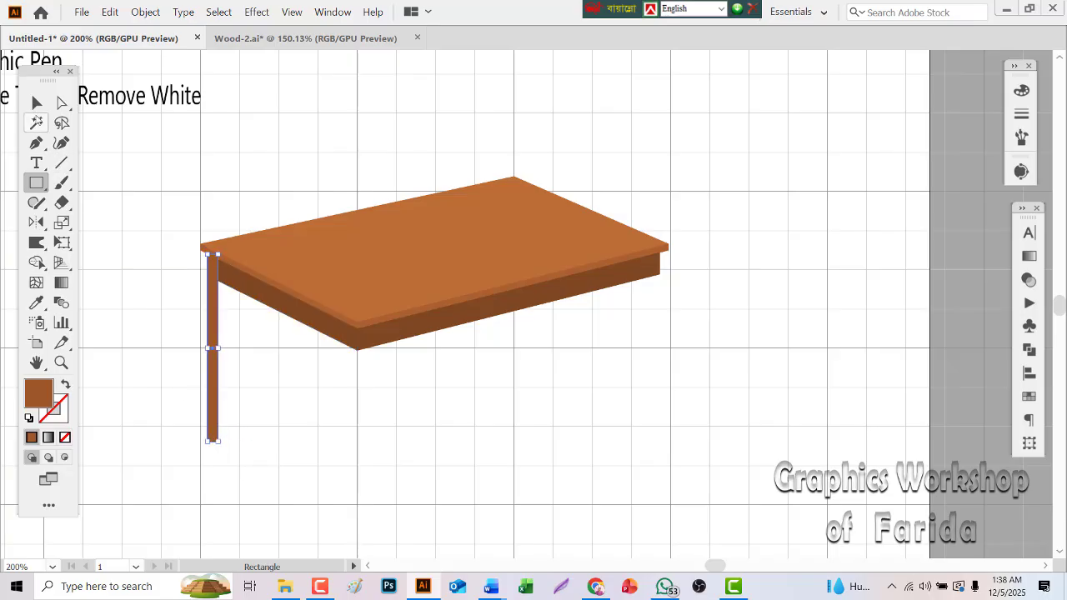
pyautogui.click(37, 106)
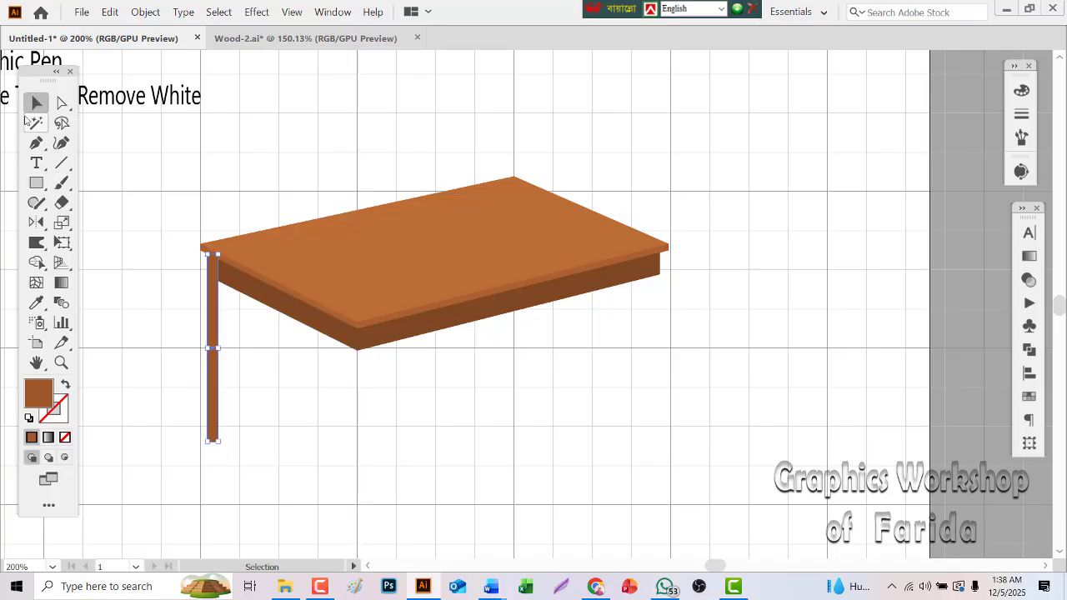
pyautogui.click(510, 213)
pyautogui.moveTo(217, 382); pyautogui.dragTo(226, 381)
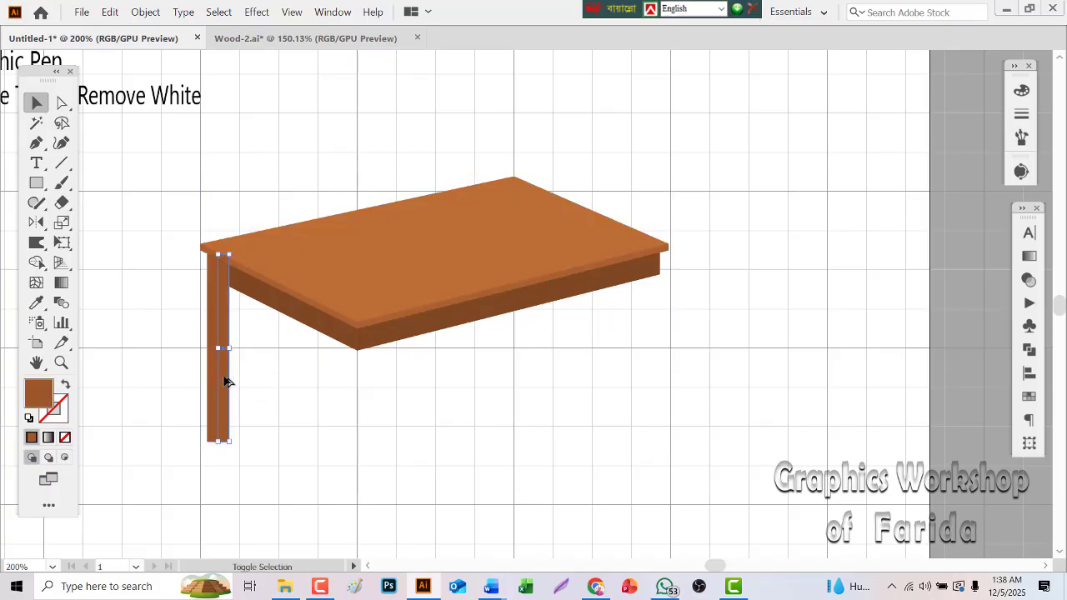
# Step: Recolour the duplicated right leg strip by sampling the 33 70 98 30 swatch, and deselect it
pyautogui.click(36, 362)
pyautogui.moveTo(487, 126); pyautogui.dragTo(400, 283)
pyautogui.click(36, 303)
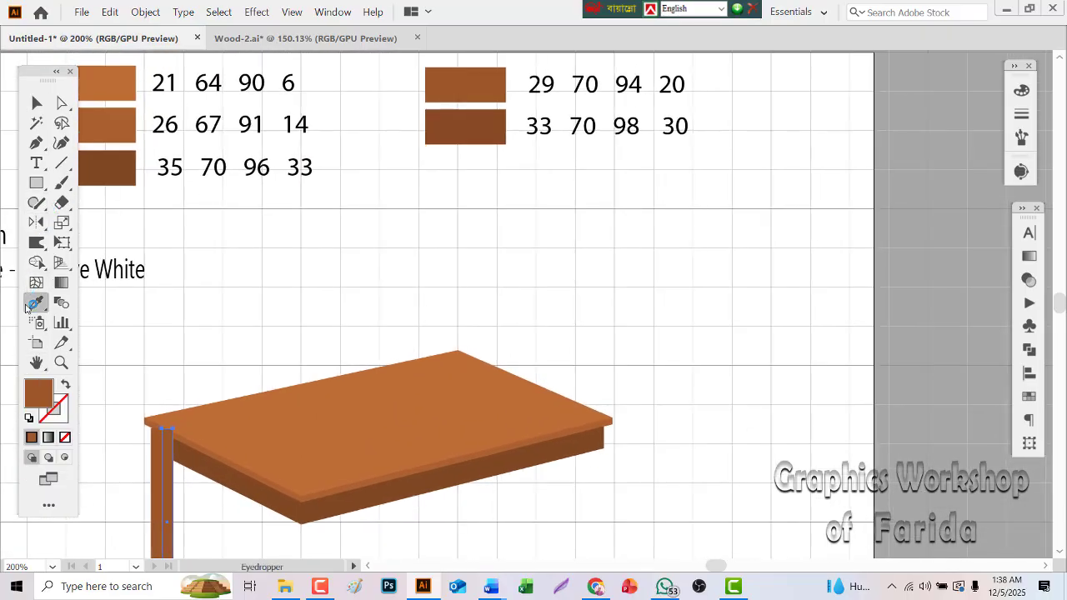
pyautogui.click(467, 127)
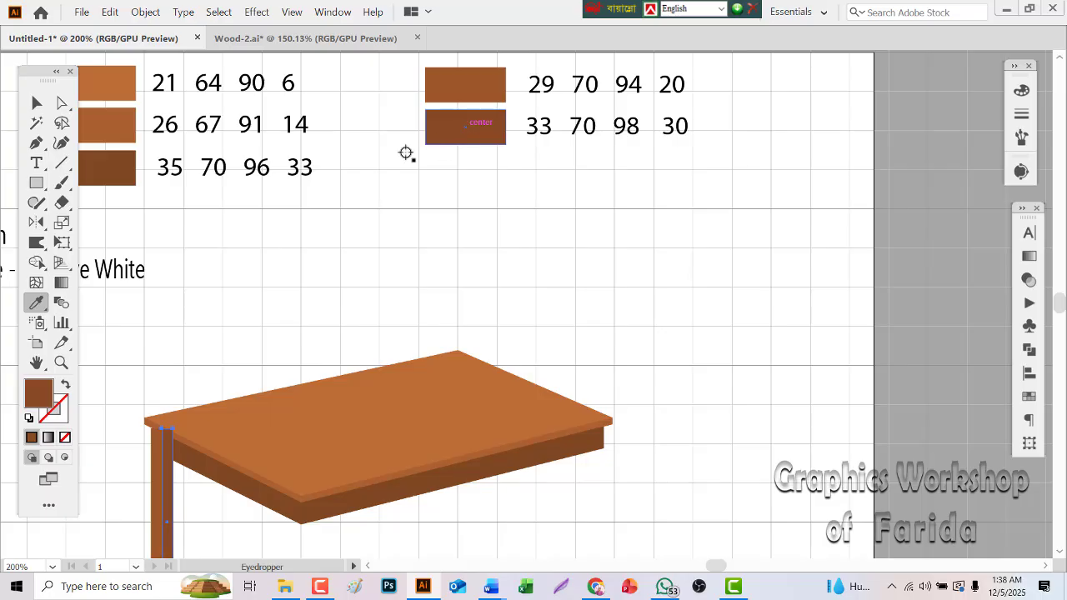
pyautogui.click(36, 362)
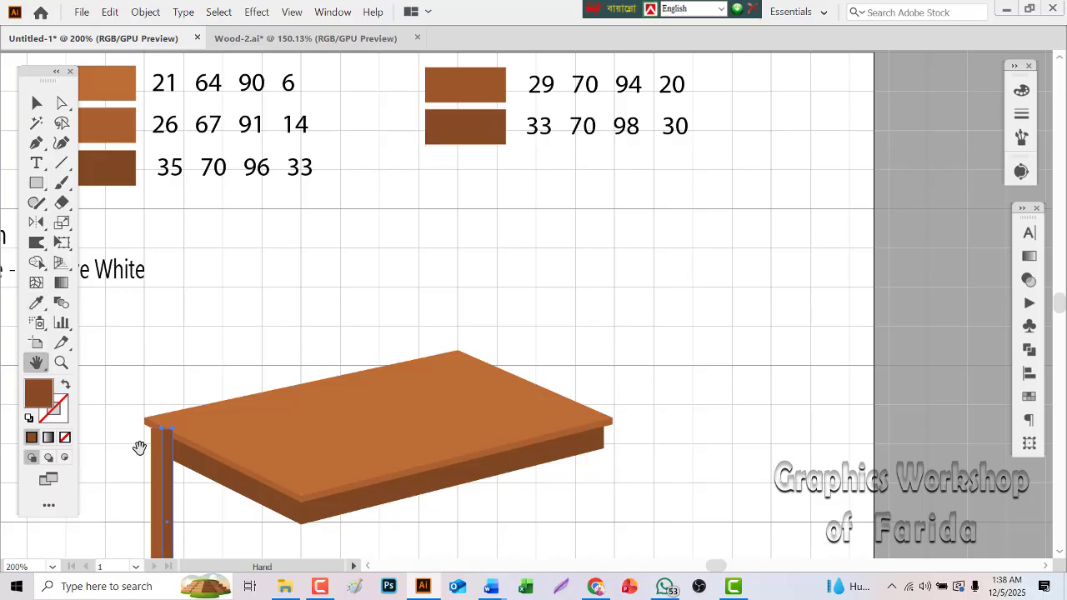
pyautogui.moveTo(141, 443); pyautogui.dragTo(259, 182)
pyautogui.click(61, 363)
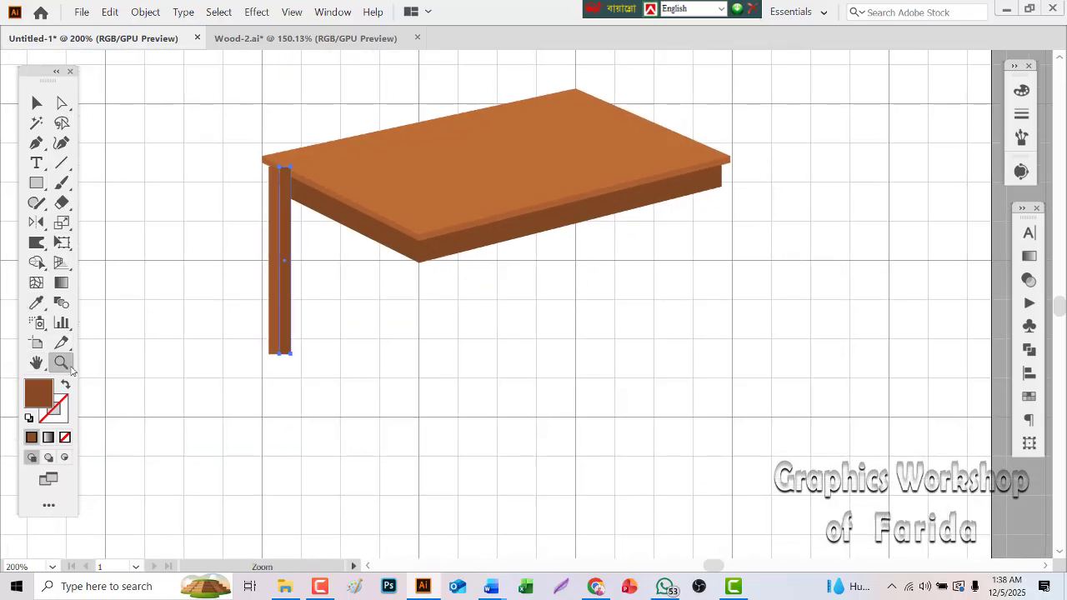
pyautogui.click(62, 102)
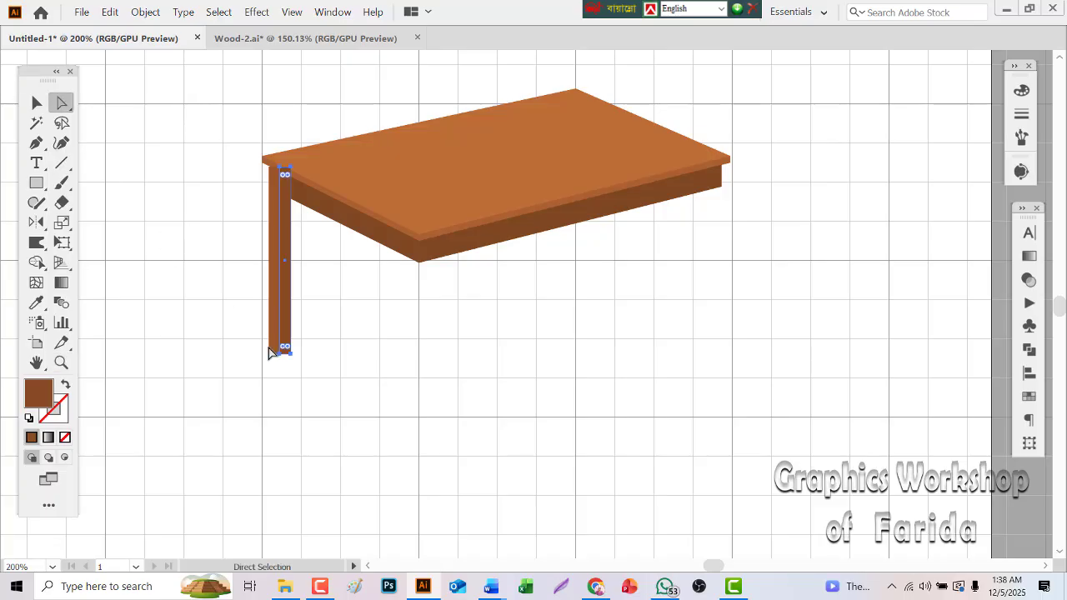
pyautogui.click(283, 376)
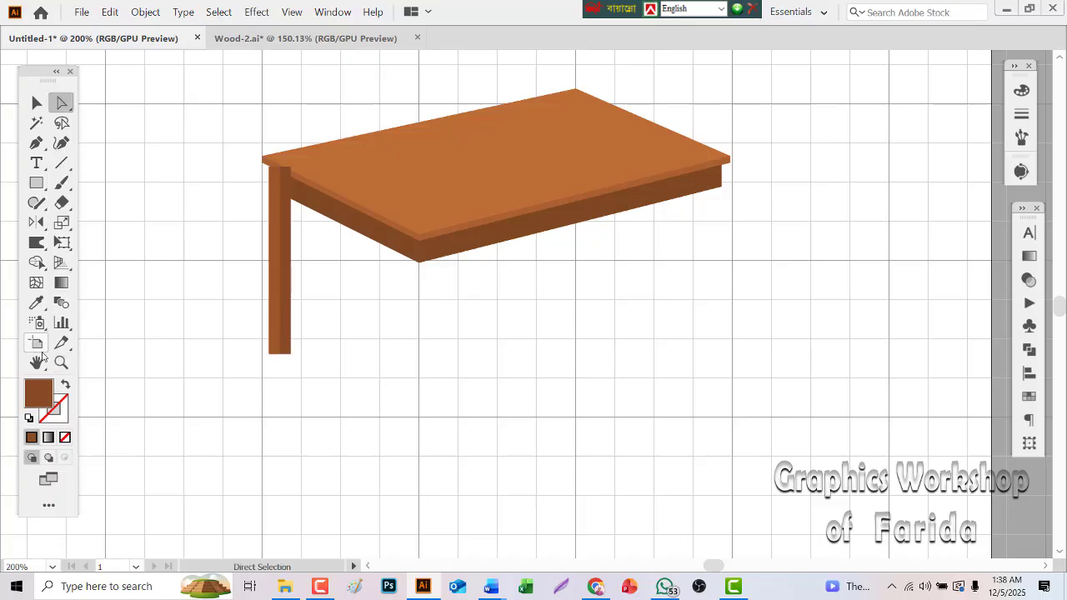
# Step: Nudge the adjoining bottom corner points of the two leg strips down four increments to form a pointed foot, and deselect
pyautogui.click(60, 362)
pyautogui.click(291, 354)
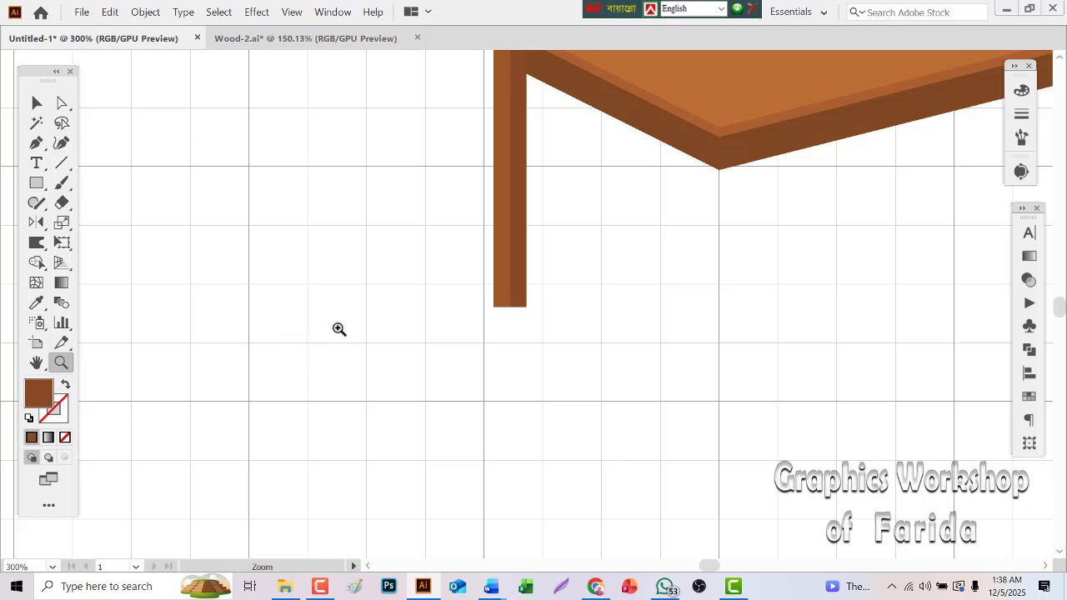
pyautogui.click(61, 102)
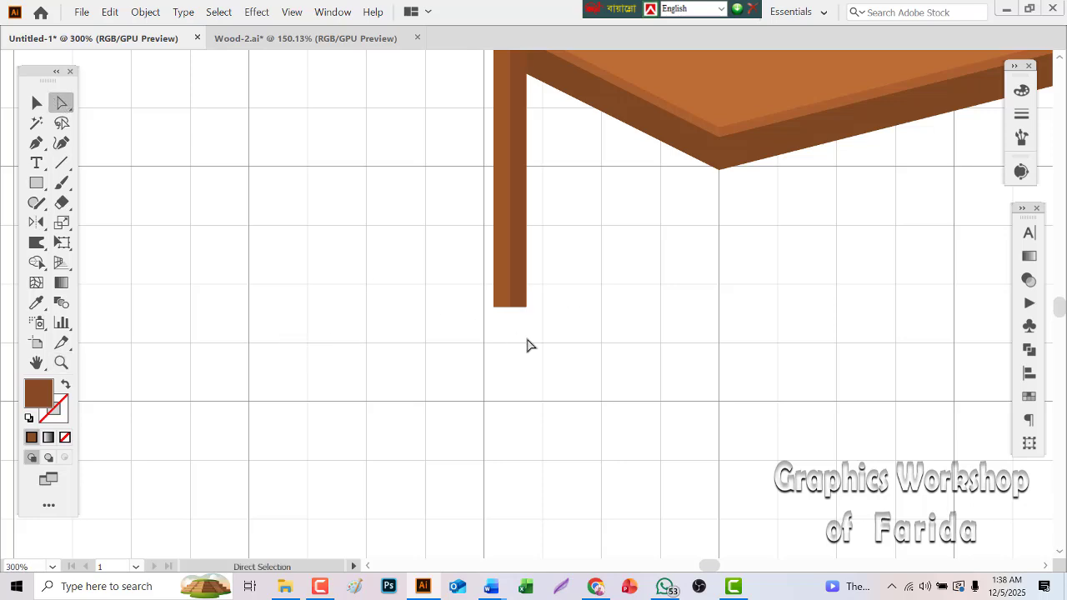
pyautogui.moveTo(503, 320); pyautogui.dragTo(517, 299)
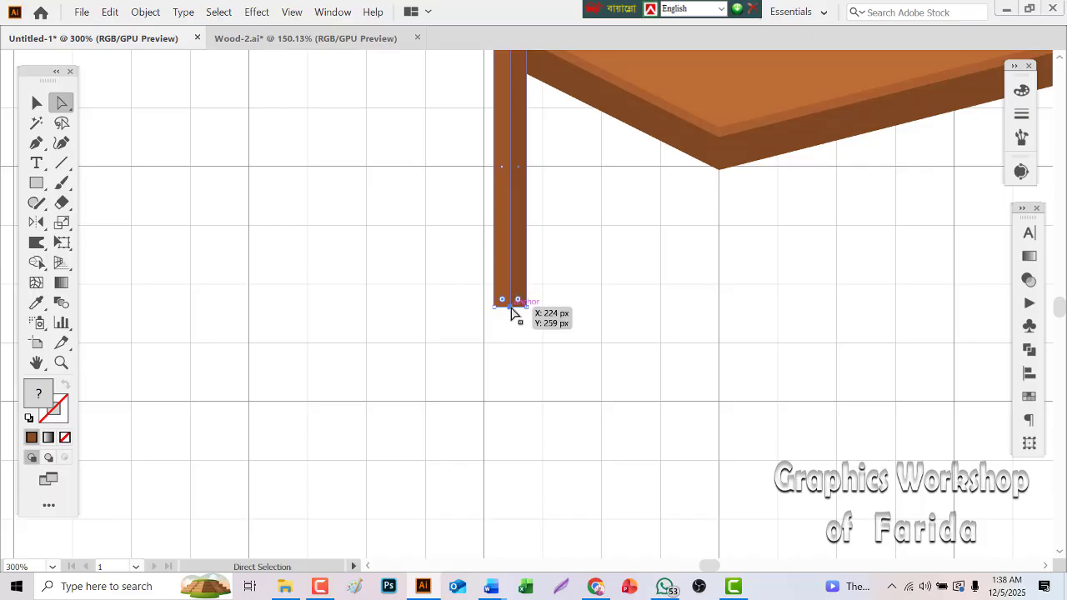
pyautogui.press('Down')
pyautogui.press('Down')
pyautogui.press('Down')
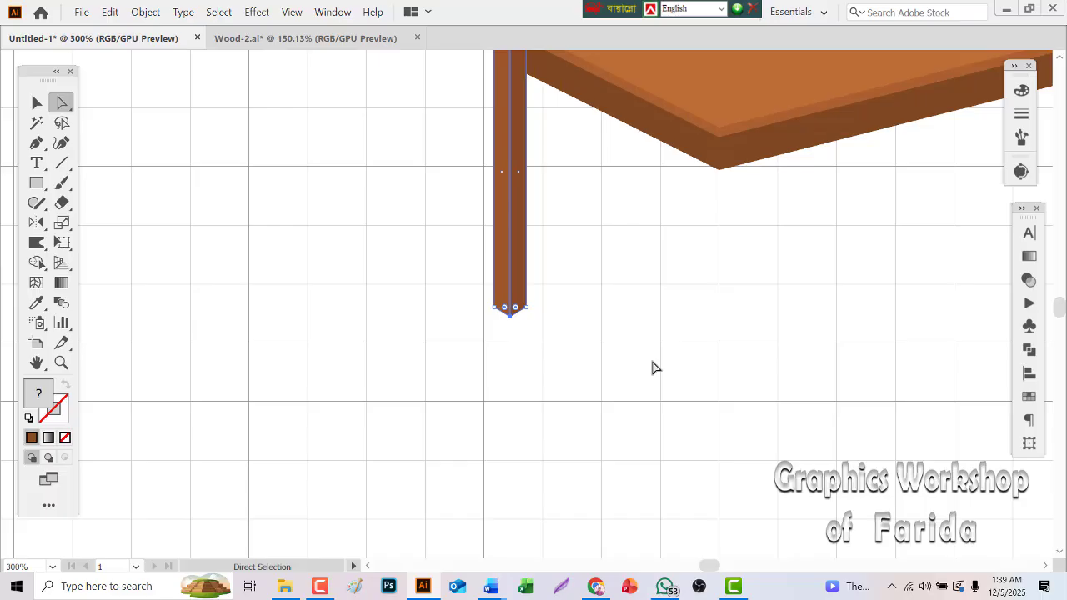
pyautogui.press('Down')
pyautogui.click(653, 368)
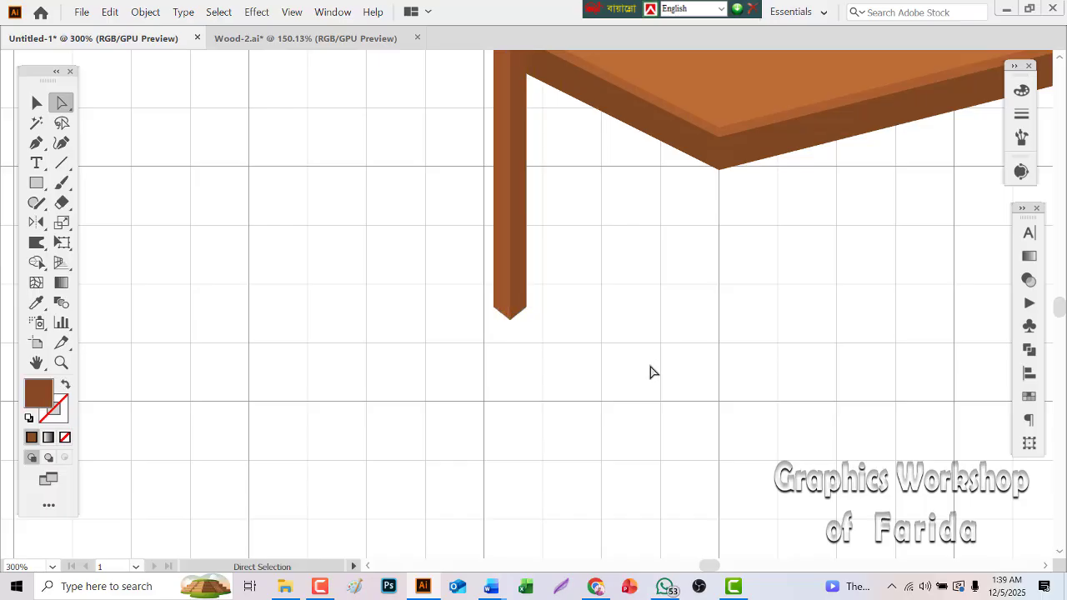
# Step: Nudge both strips of the left leg up one increment beneath the tabletop's corner, and deselect
pyautogui.click(36, 362)
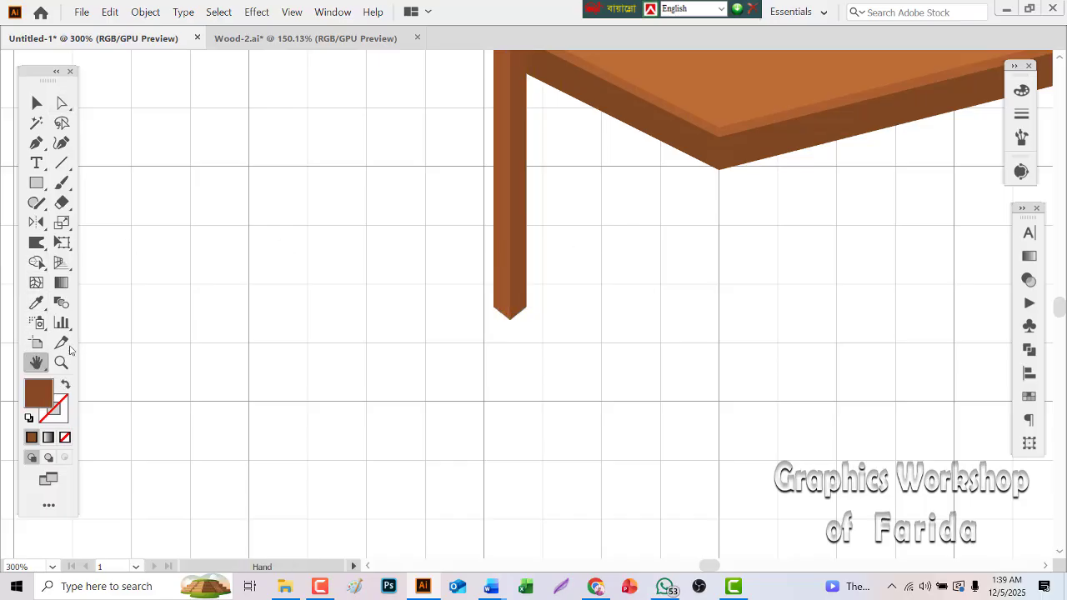
pyautogui.moveTo(561, 264); pyautogui.dragTo(488, 341)
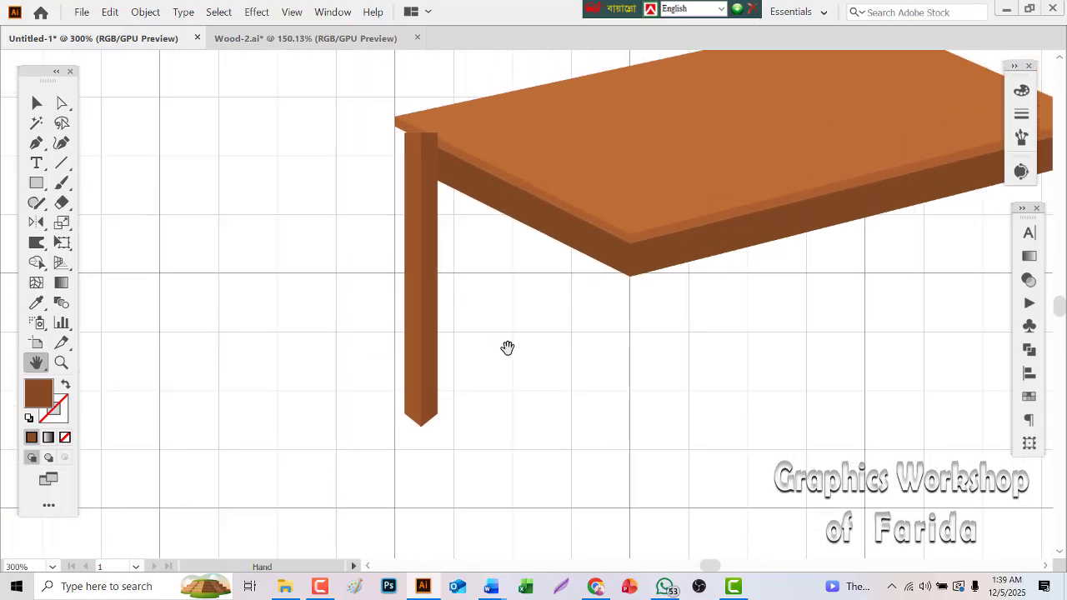
pyautogui.moveTo(524, 286); pyautogui.dragTo(470, 302)
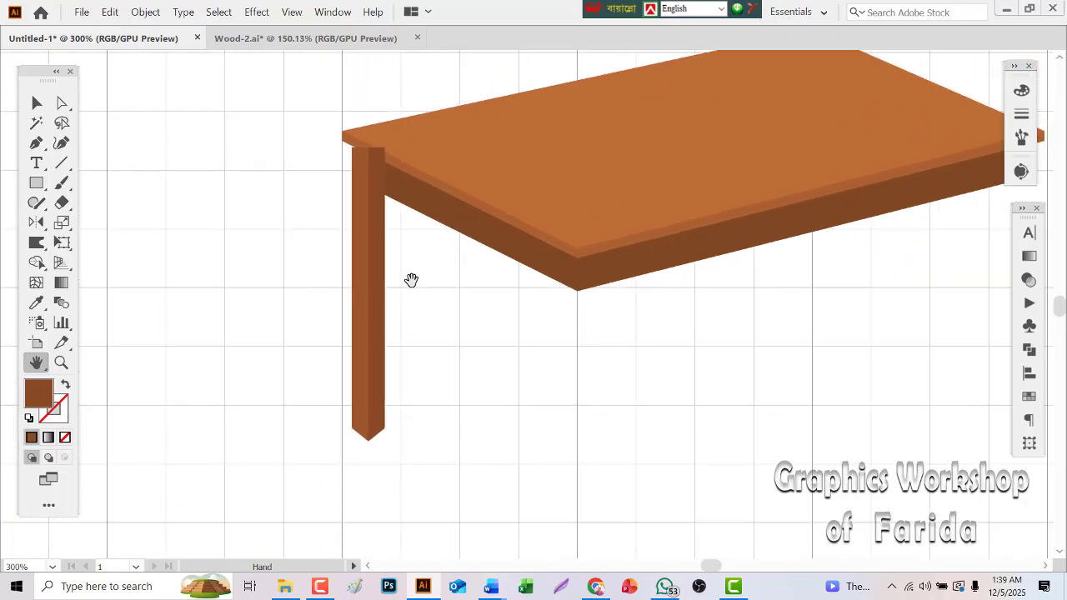
pyautogui.click(36, 103)
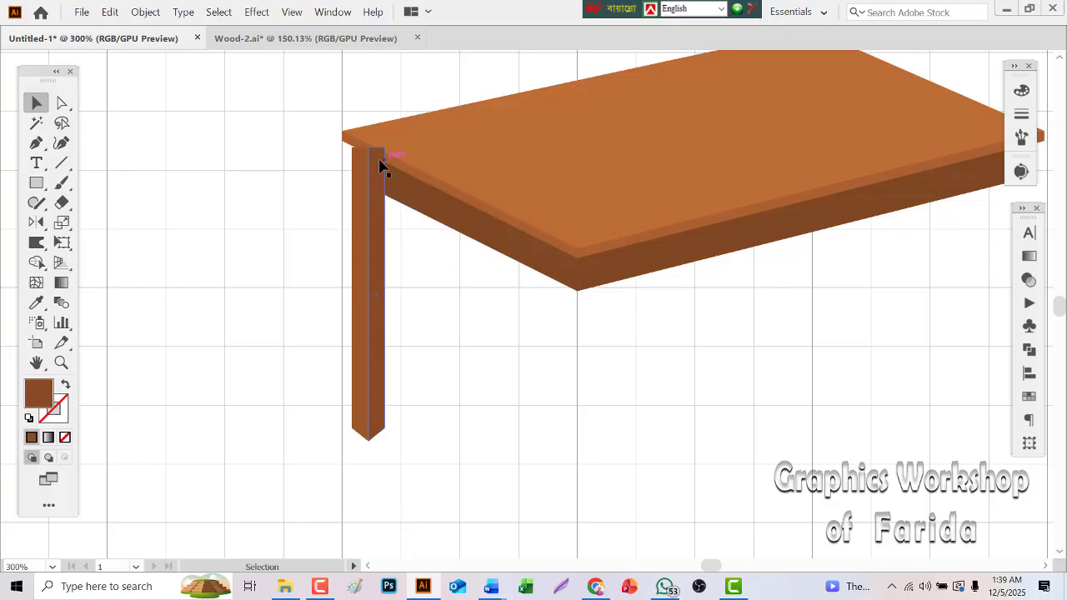
pyautogui.moveTo(326, 249); pyautogui.dragTo(434, 285)
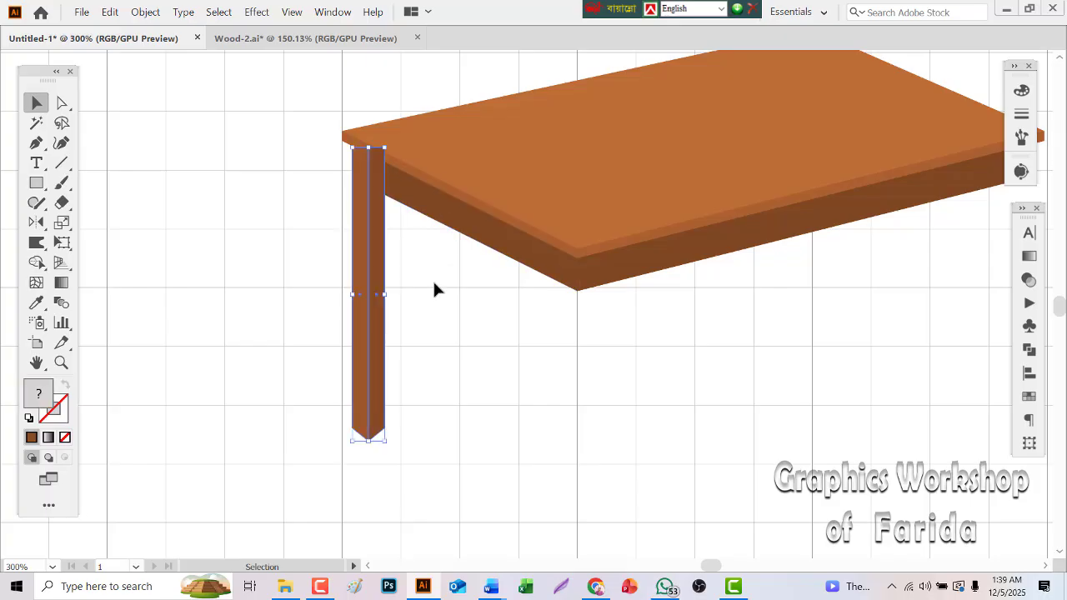
pyautogui.press('Up')
pyautogui.click(434, 359)
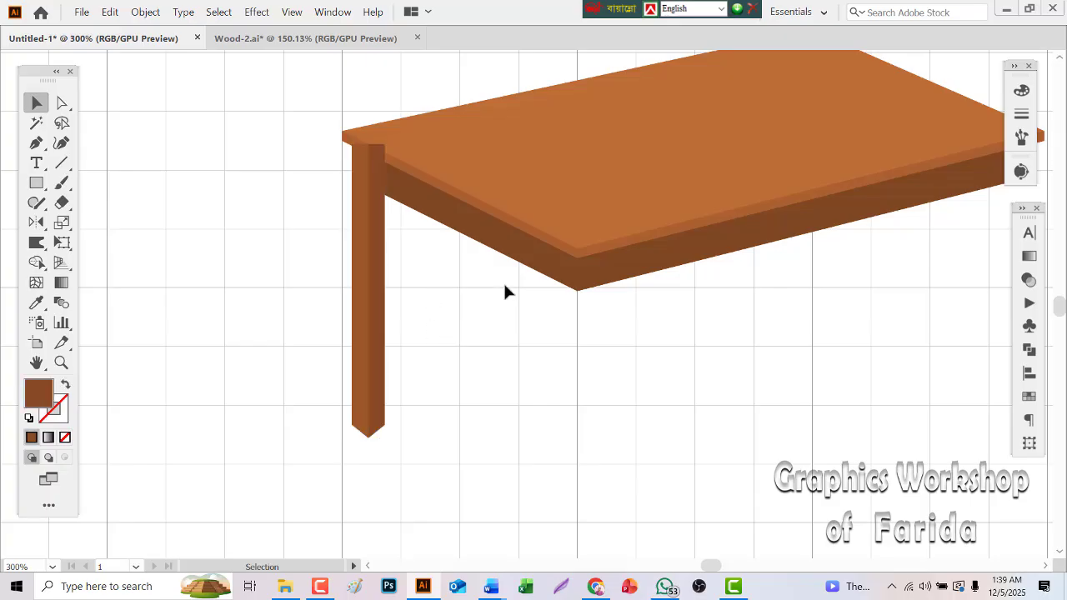
# Step: Bring the tabletop group to the front so it covers the top of the left leg, and deselect
pyautogui.click(519, 162)
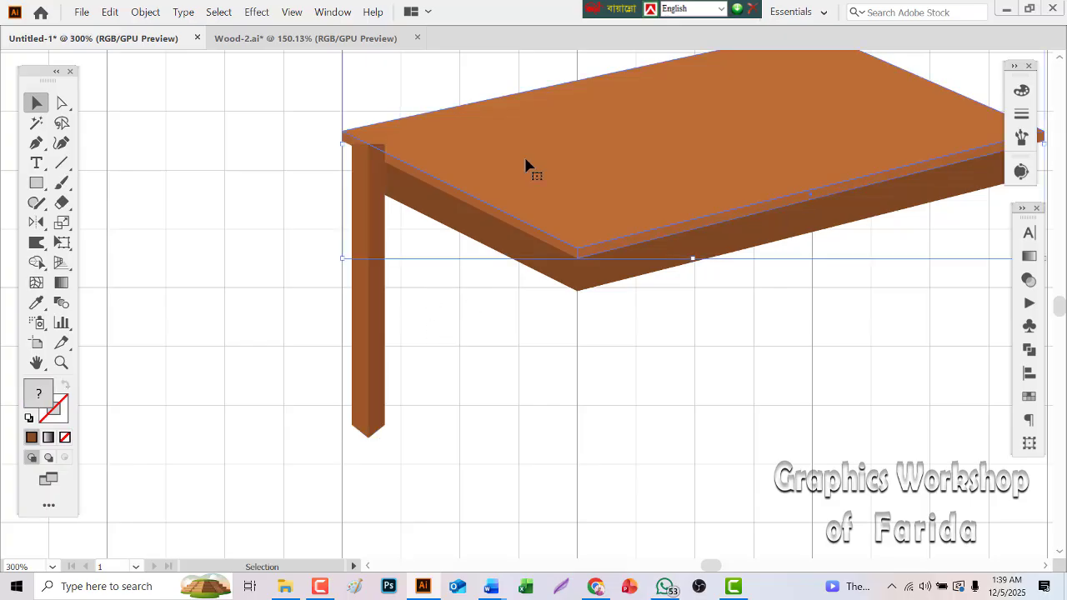
pyautogui.rightClick(581, 190)
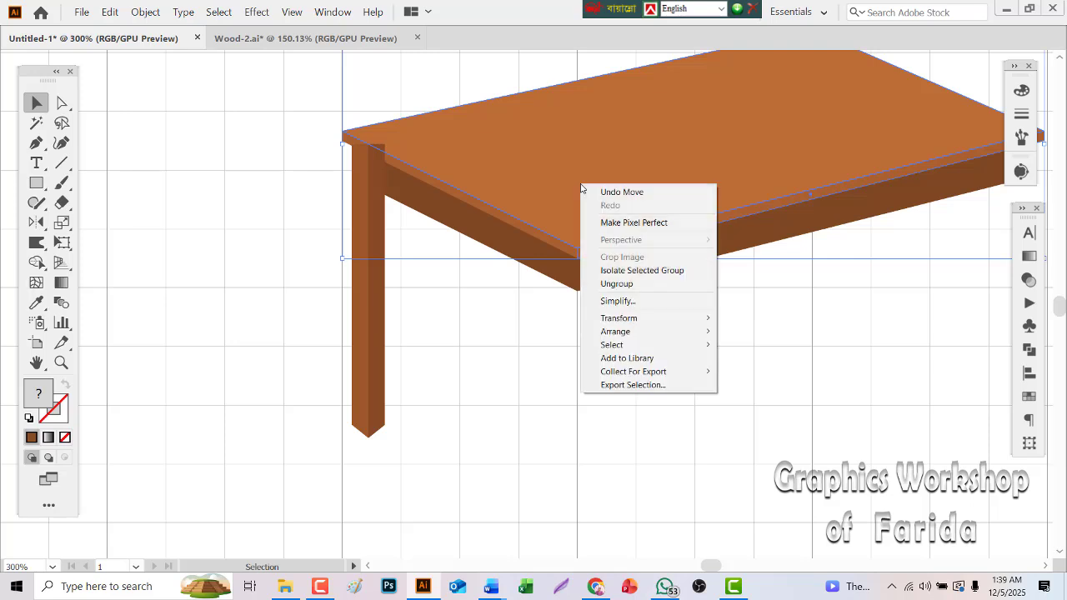
pyautogui.moveTo(646, 334)
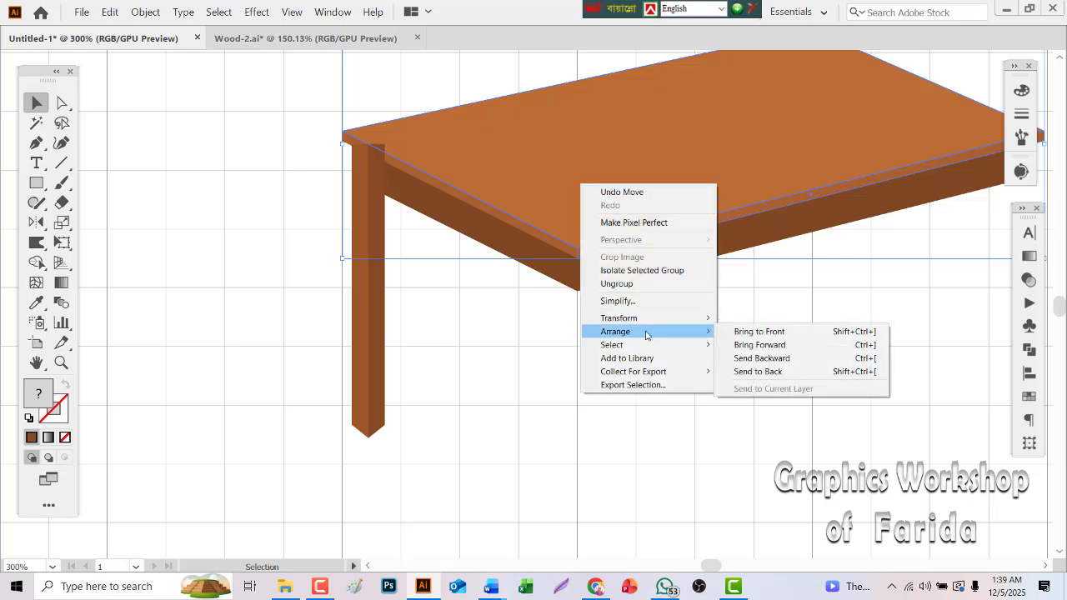
pyautogui.click(744, 332)
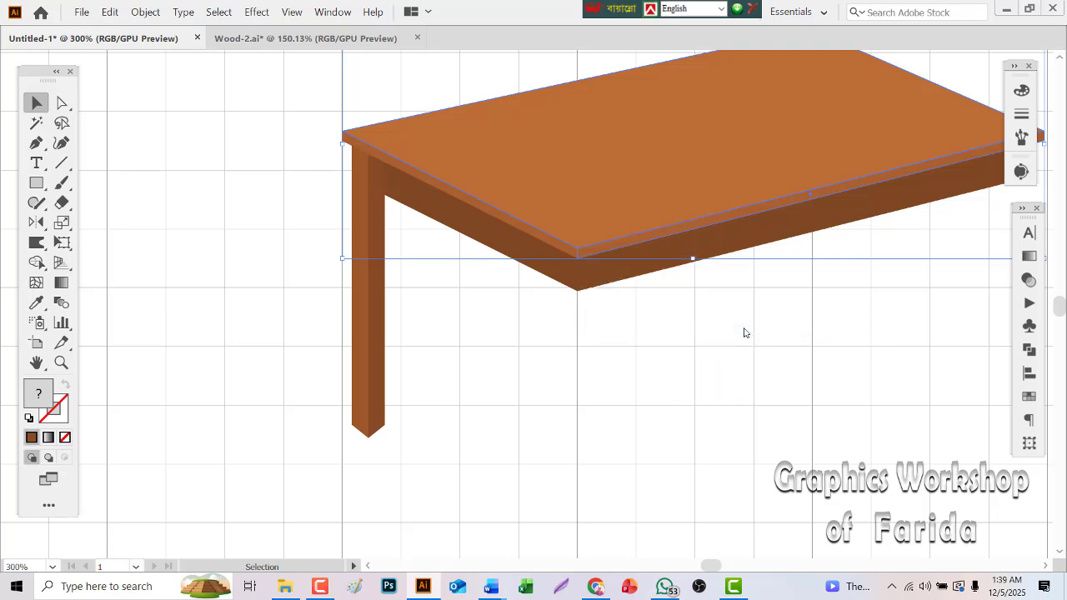
pyautogui.click(744, 334)
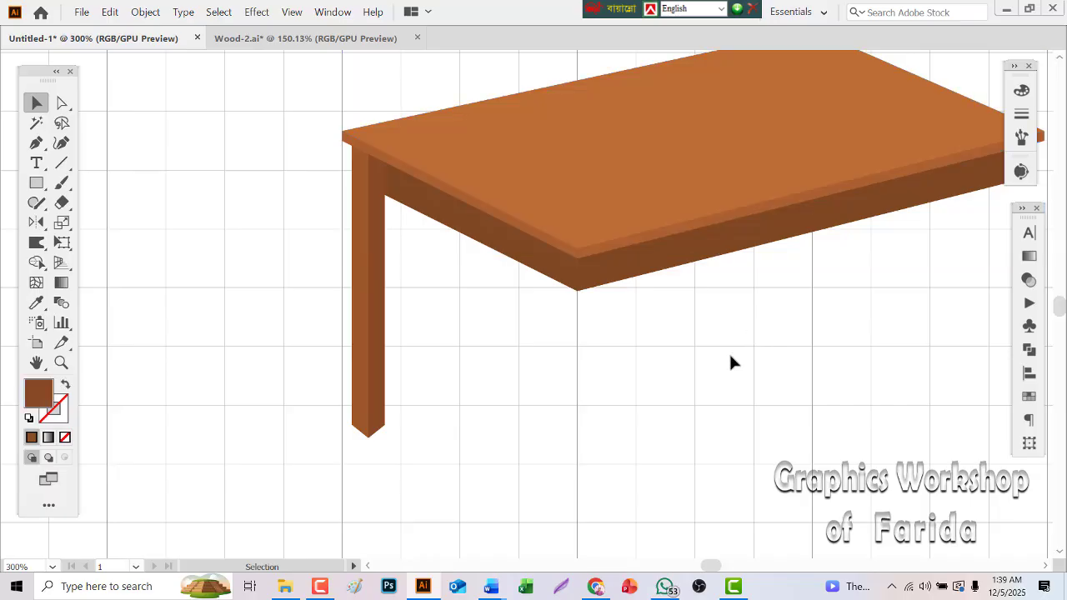
# Step: Duplicate the two-tone left leg and place the copy beneath the tabletop's front corner, aligned with the corner edge
pyautogui.moveTo(278, 290); pyautogui.dragTo(445, 362)
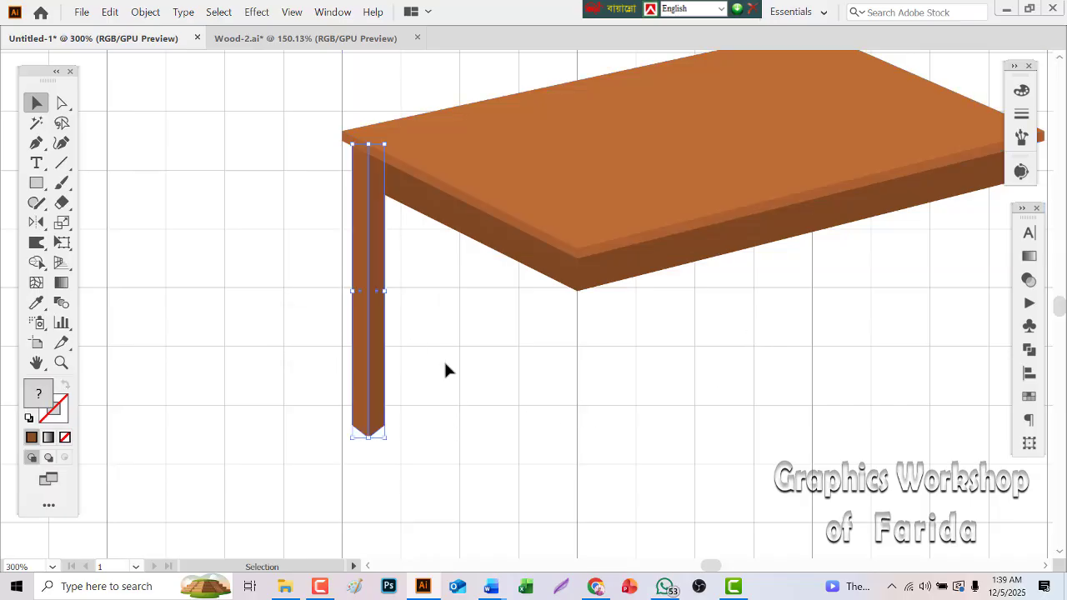
pyautogui.click(366, 379)
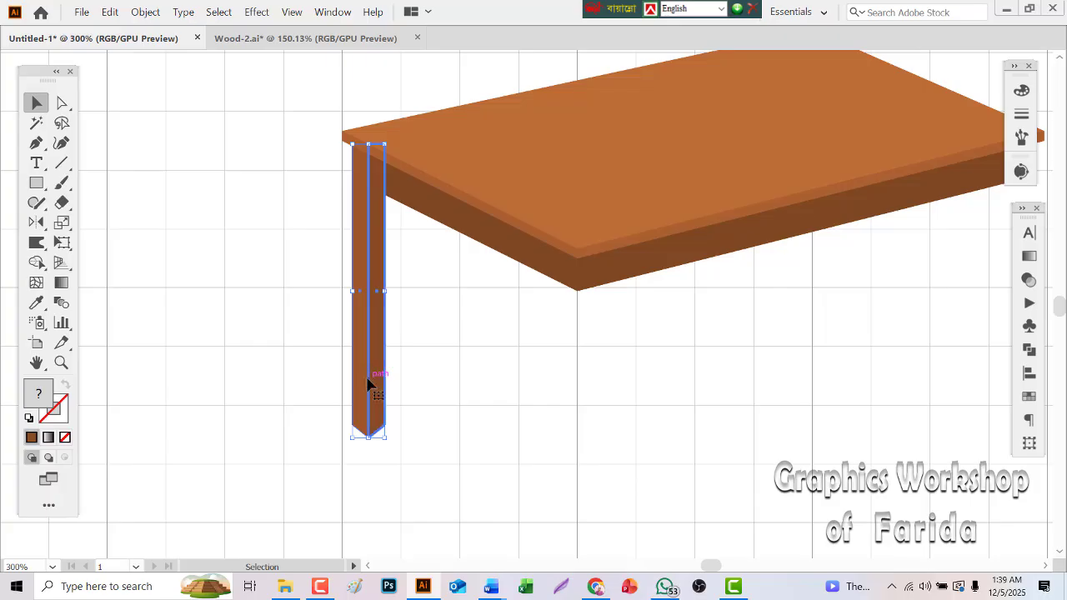
pyautogui.moveTo(366, 378); pyautogui.dragTo(582, 486)
pyautogui.click(668, 450)
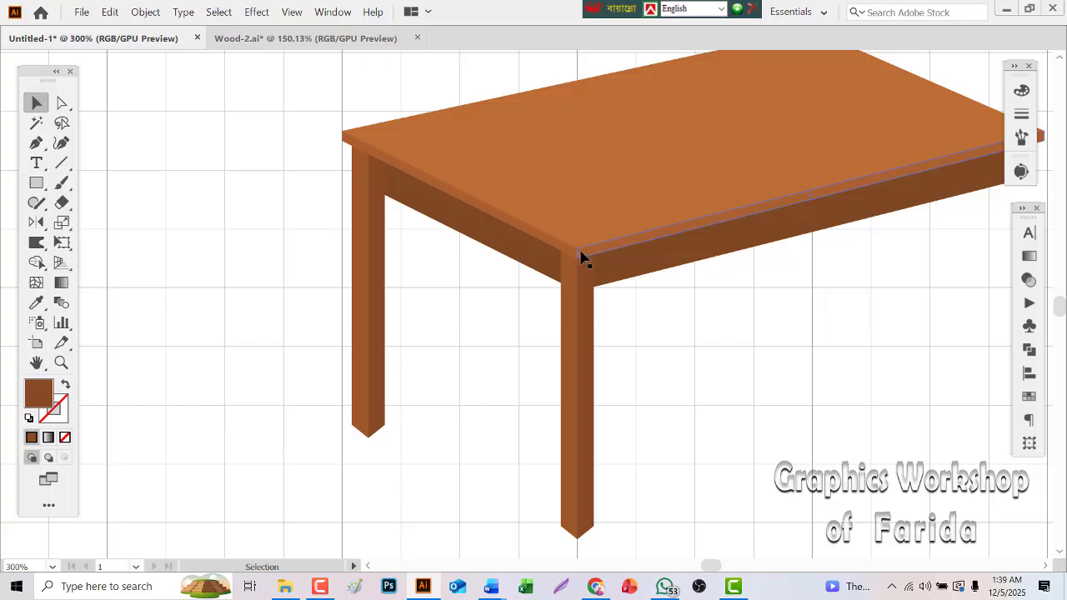
# Step: Duplicate the front leg to beneath the tabletop's right corner and nudge the copy up two increments
pyautogui.click(36, 363)
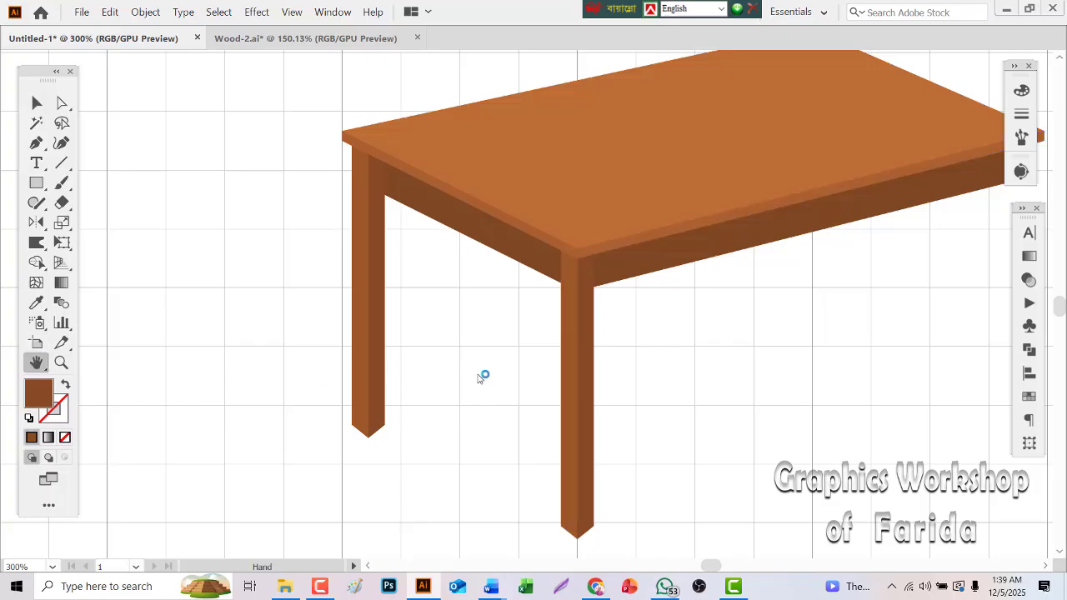
pyautogui.moveTo(548, 350); pyautogui.dragTo(249, 337)
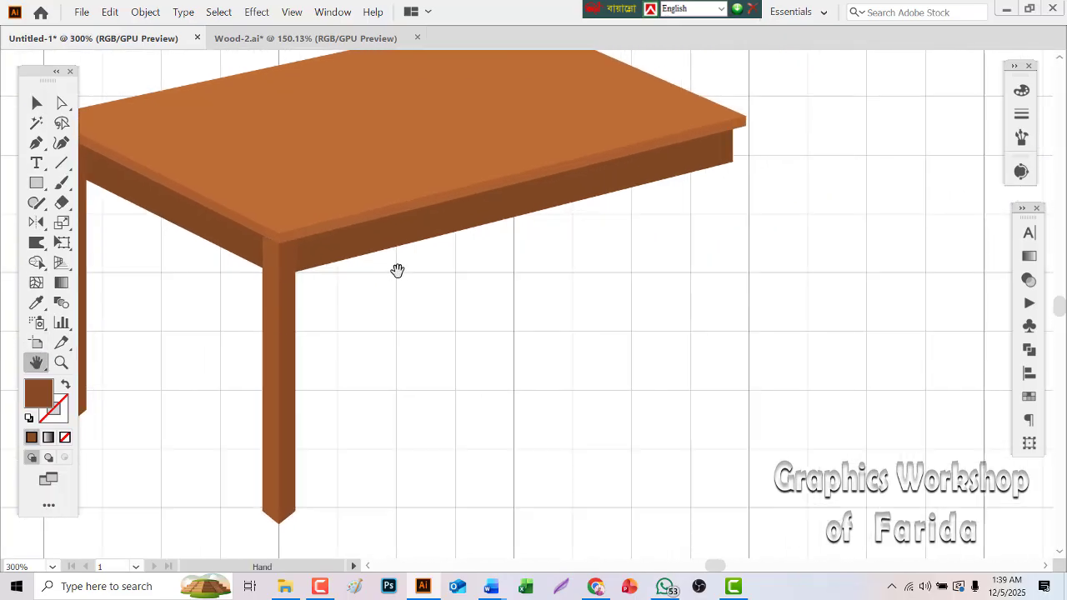
pyautogui.click(36, 103)
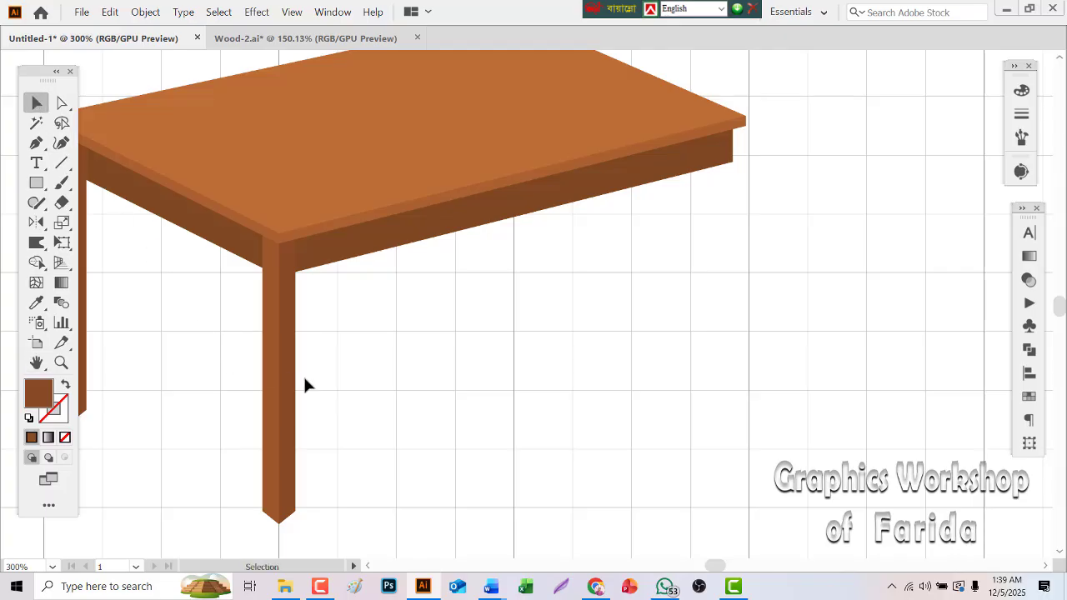
pyautogui.click(292, 400)
pyautogui.moveTo(284, 419); pyautogui.dragTo(728, 318)
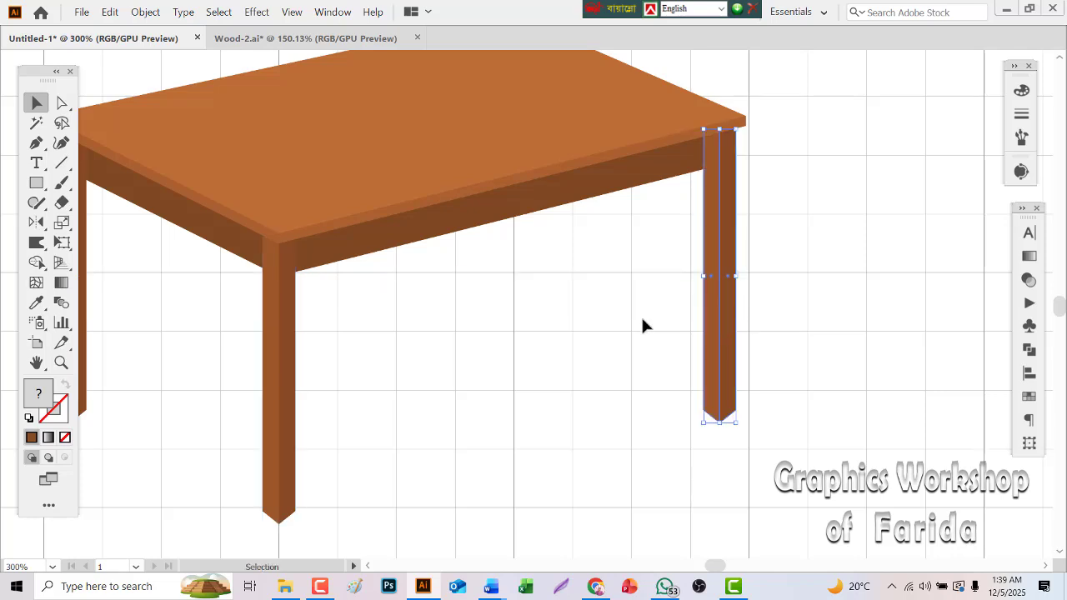
pyautogui.press('Up')
pyautogui.press('Up')
# Step: Duplicate the right leg and place the copy beneath the tabletop's back corner as the fourth leg
pyautogui.scroll(3, 1059, 303)
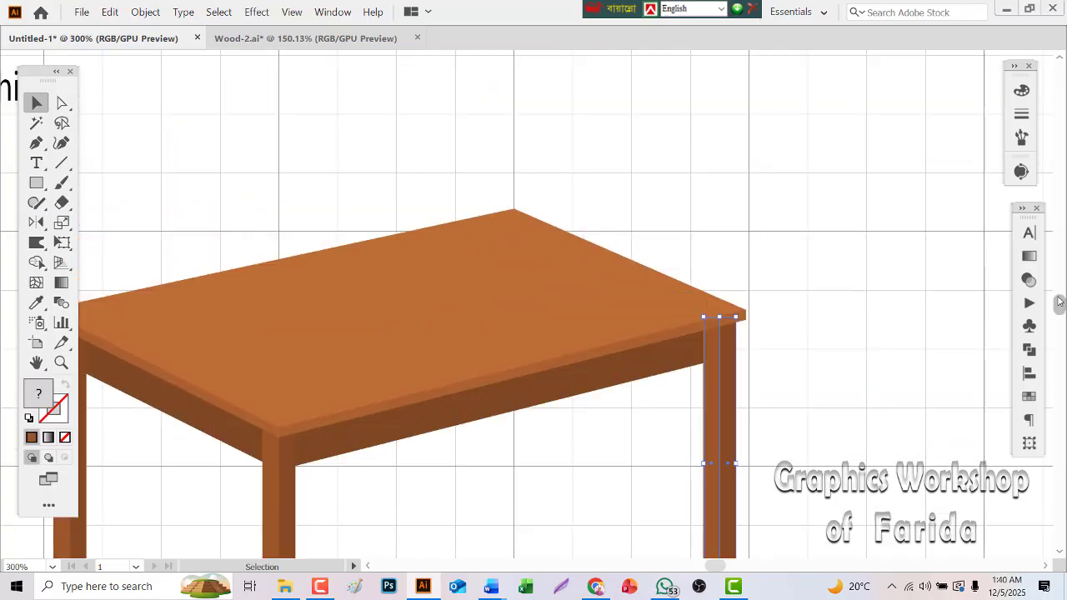
pyautogui.scroll(-2, 1059, 302)
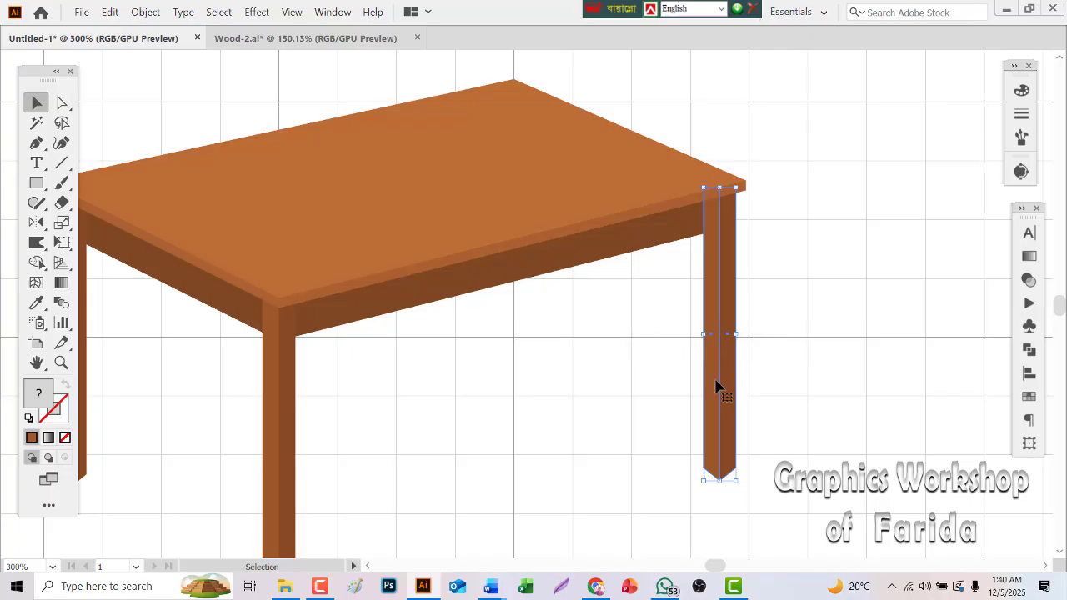
pyautogui.moveTo(715, 385); pyautogui.dragTo(505, 287)
pyautogui.click(619, 366)
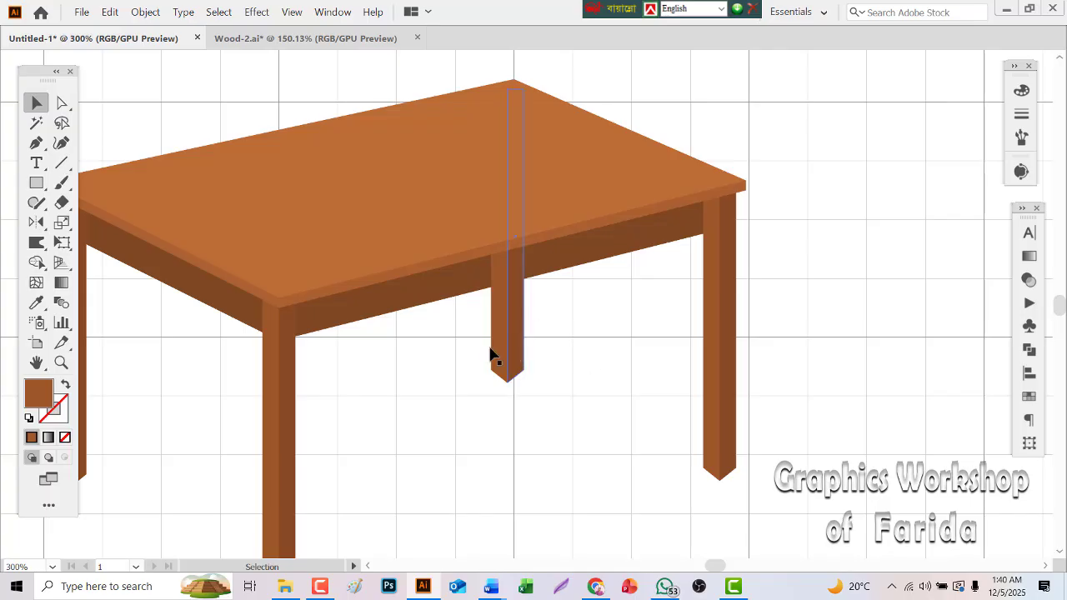
# Step: Reselect the duplicated back leg, send it to the back behind the tabletop and apron, and deselect
pyautogui.hotkey('ctrl', 'z')
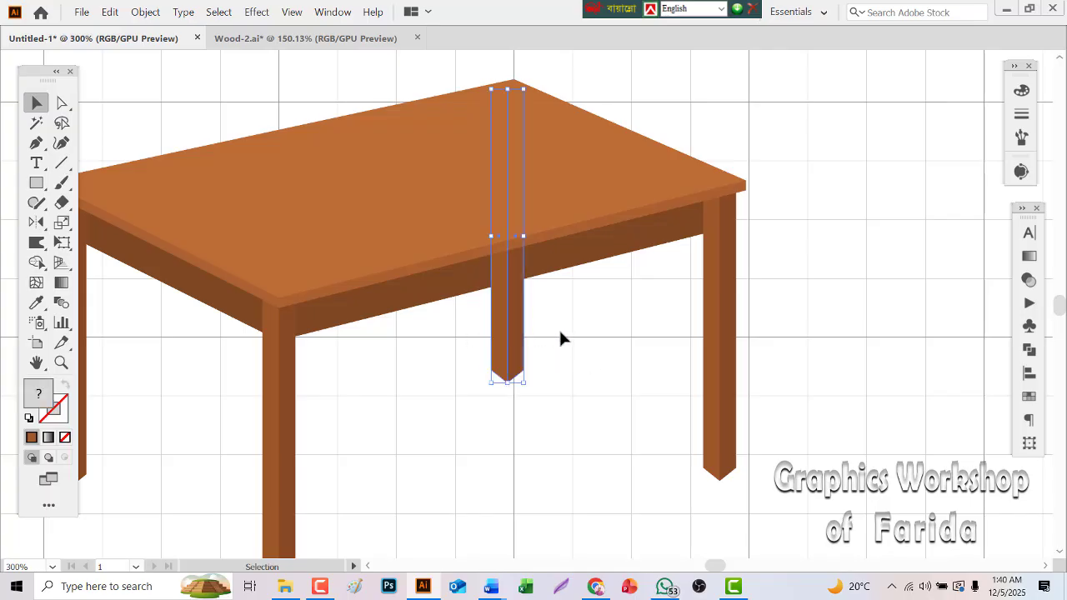
pyautogui.rightClick(507, 334)
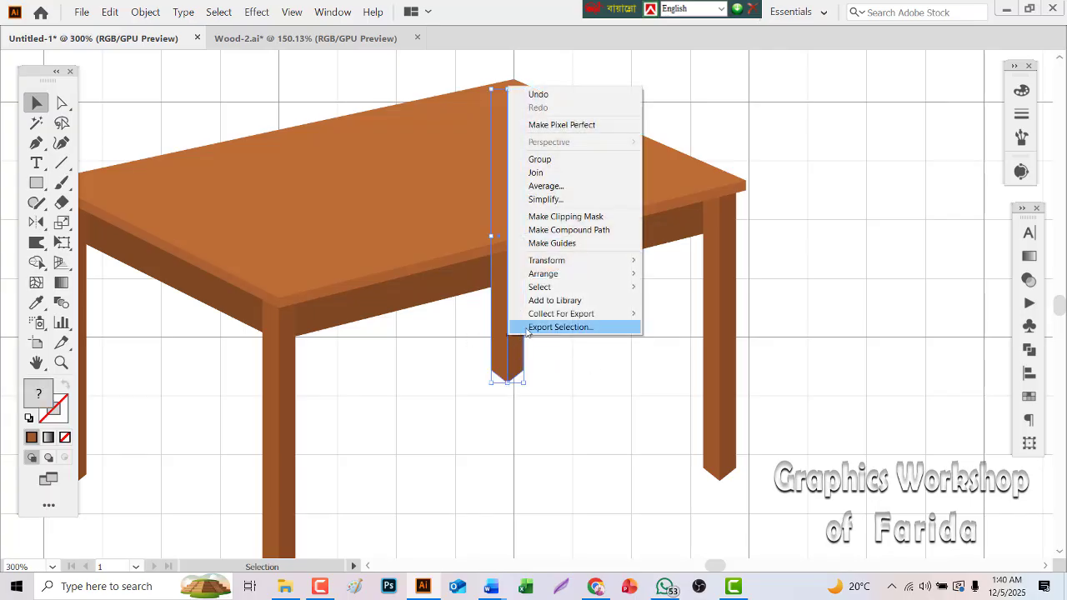
pyautogui.moveTo(567, 276)
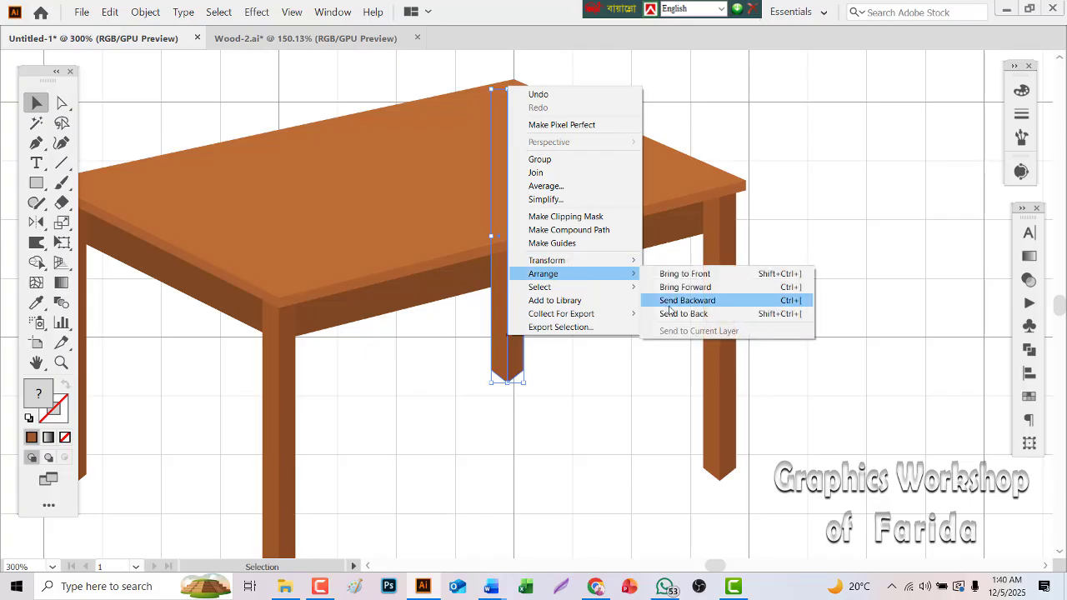
pyautogui.click(677, 315)
pyautogui.click(619, 344)
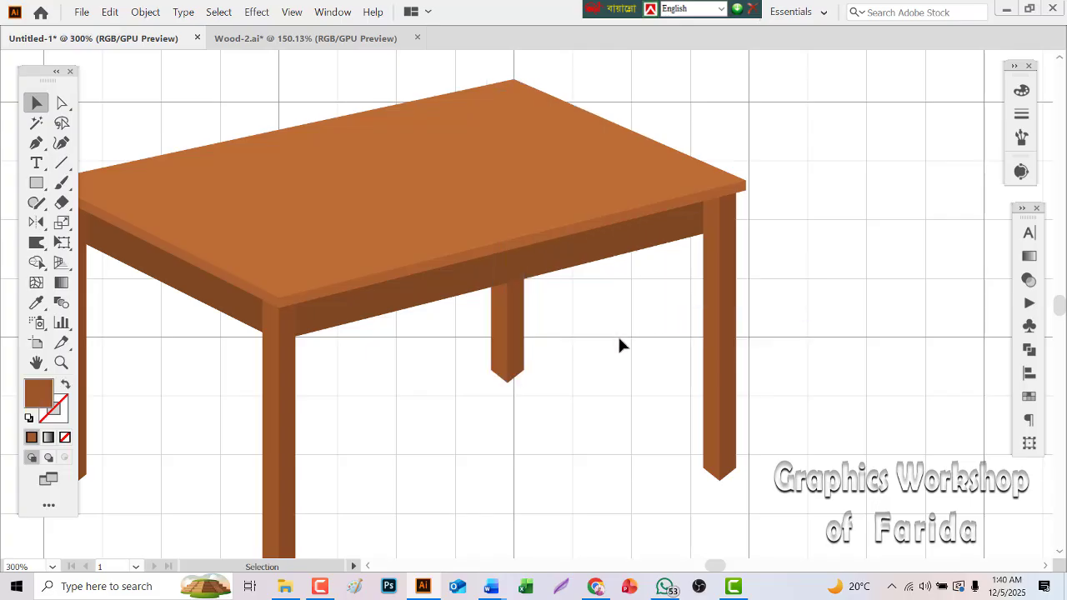
# Step: Duplicate the grey 37 30 30 0 swatch into the empty area below and enlarge the copy into a wide rectangle
pyautogui.click(36, 363)
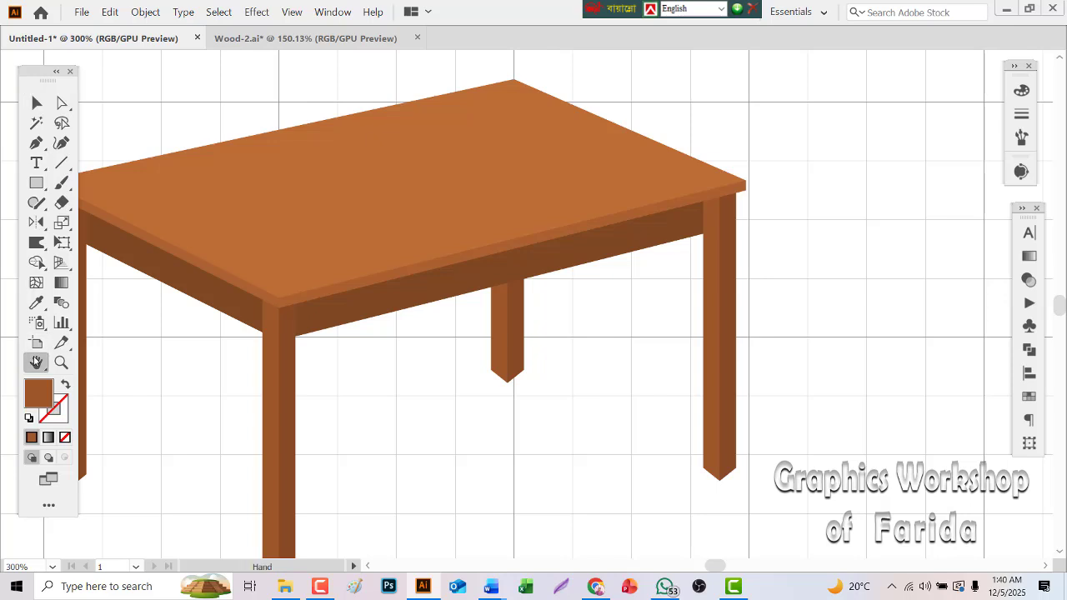
pyautogui.hotkey('ctrl', '0')
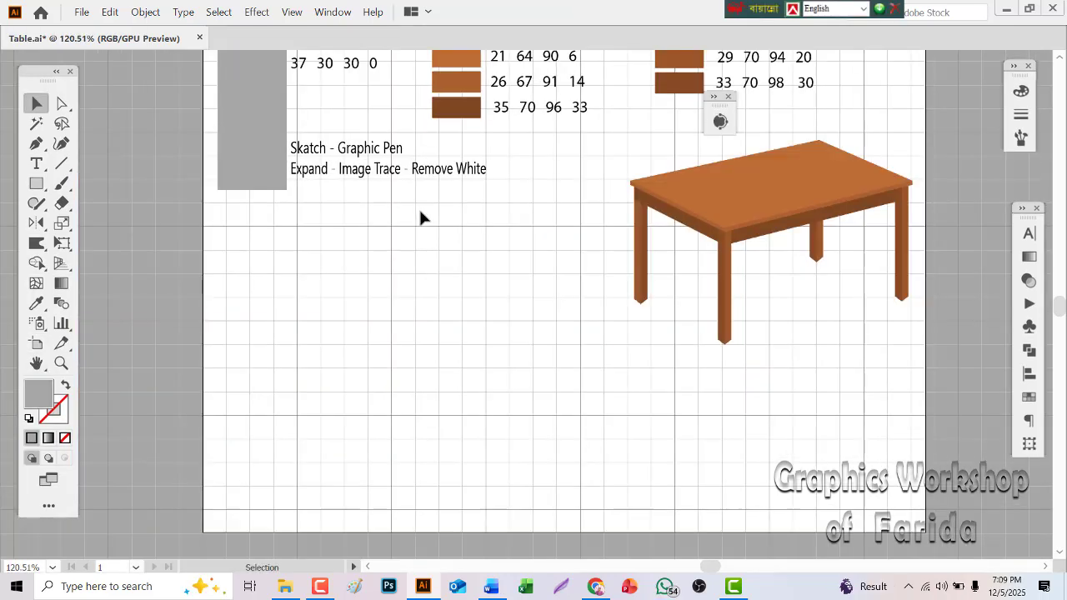
pyautogui.click(250, 160)
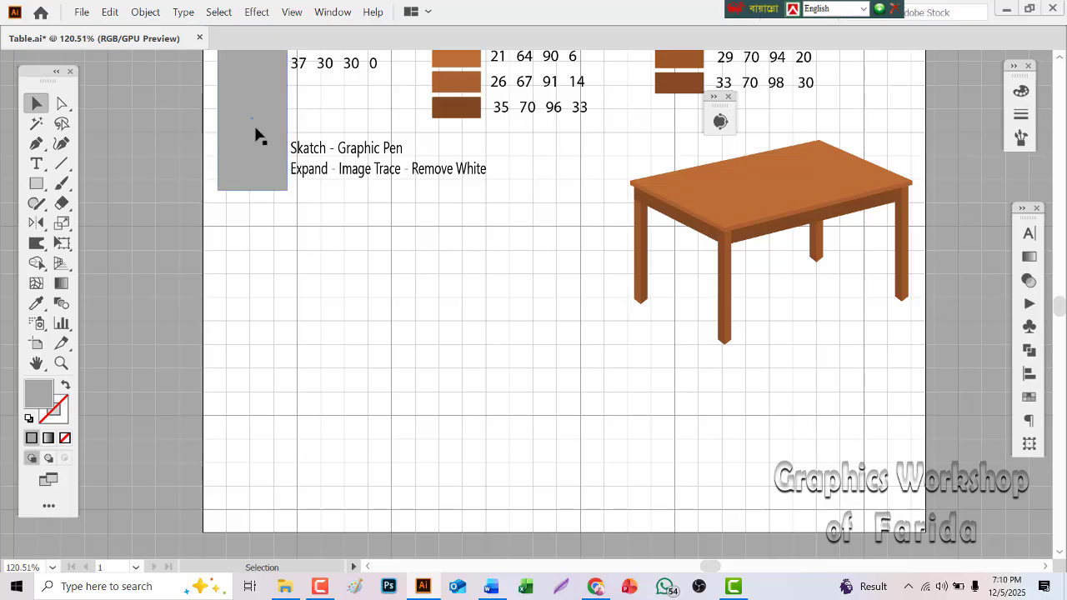
pyautogui.moveTo(257, 132); pyautogui.dragTo(268, 360)
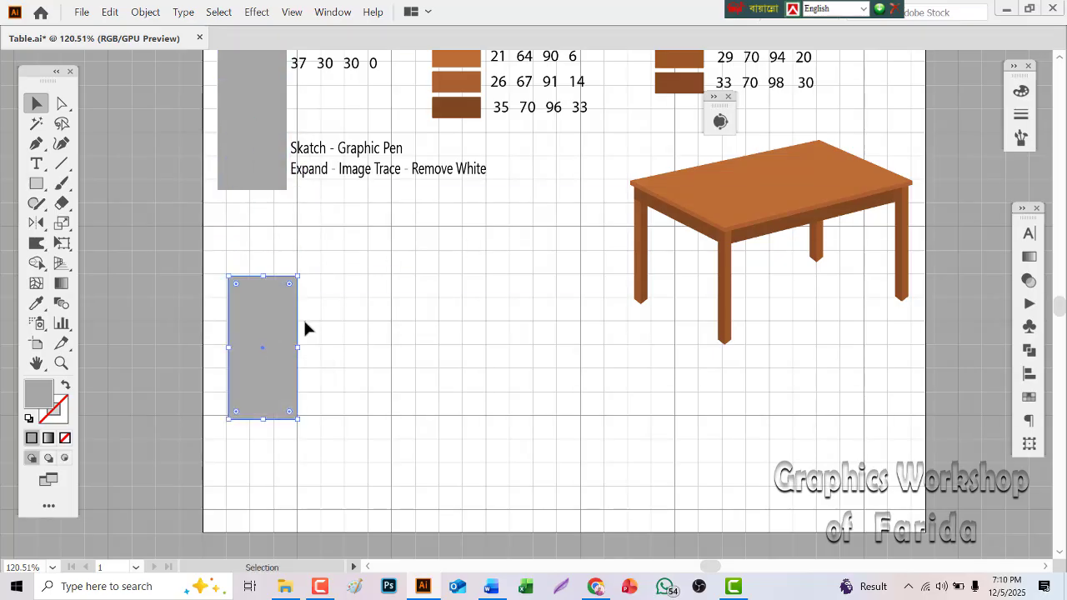
pyautogui.moveTo(303, 423); pyautogui.dragTo(555, 498)
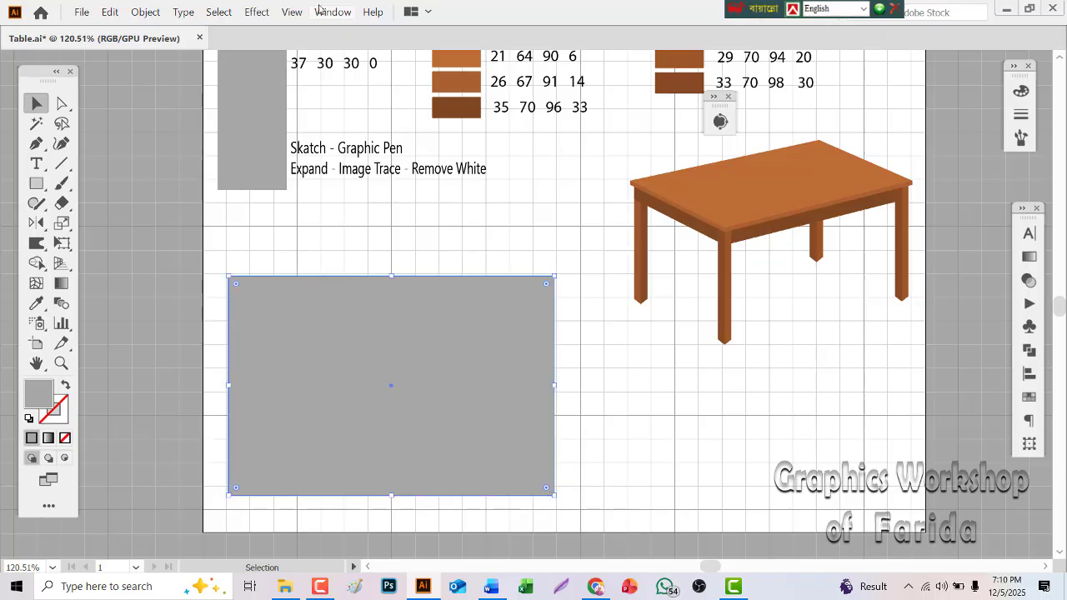
# Step: Apply the Graphic Pen sketch effect to the large grey rectangle with Stroke Length 8, Light/Dark Balance 100 and Vertical stroke direction
pyautogui.click(261, 15)
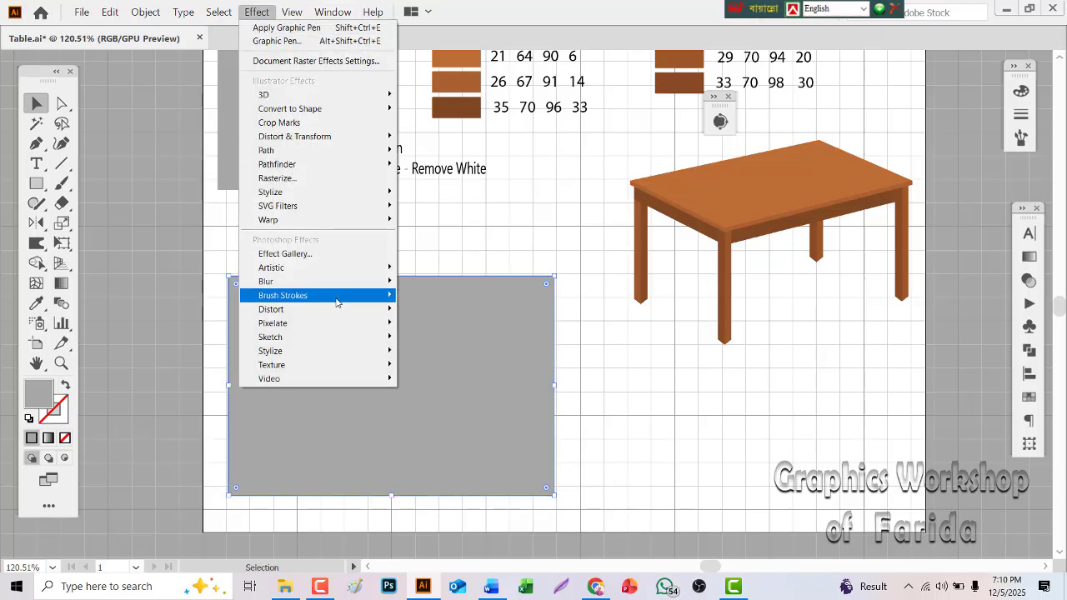
pyautogui.moveTo(351, 341)
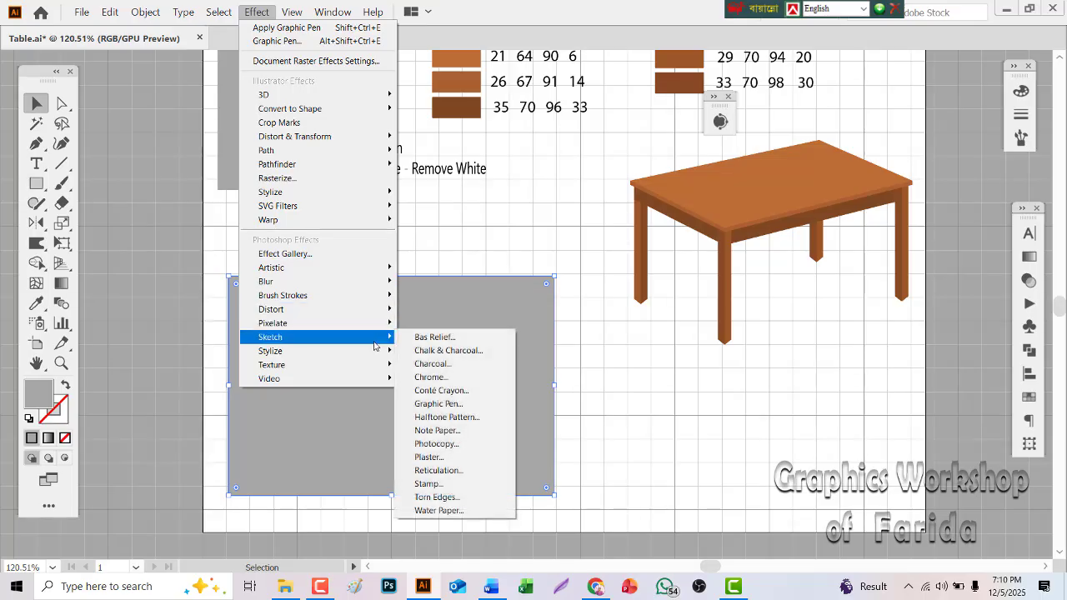
pyautogui.click(468, 404)
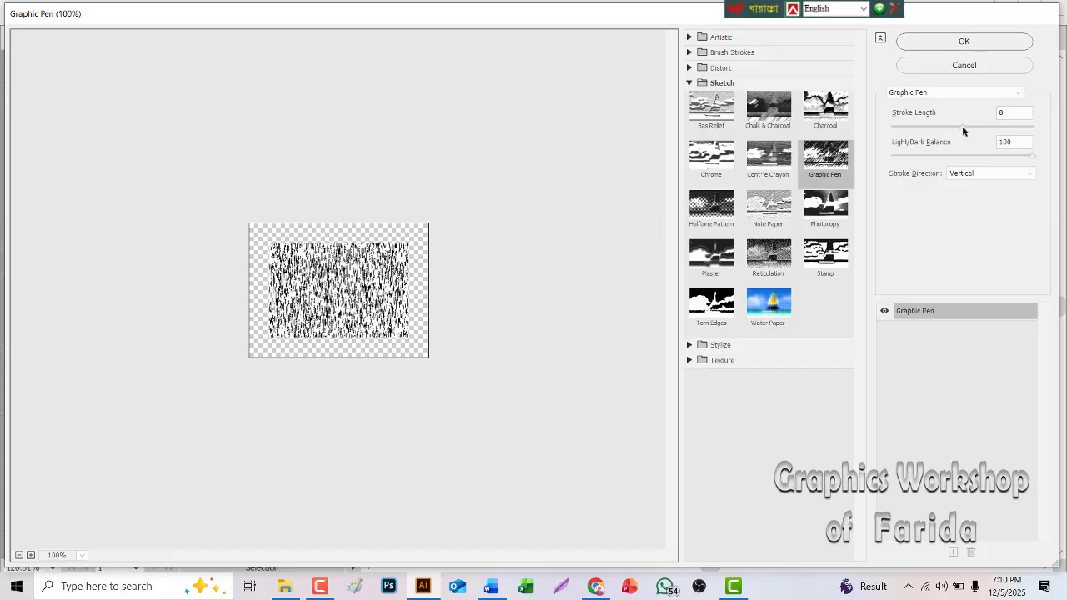
pyautogui.moveTo(962, 127)
pyautogui.mouseDown()
pyautogui.moveTo(1006, 126)
pyautogui.moveTo(960, 129)
pyautogui.mouseUp()
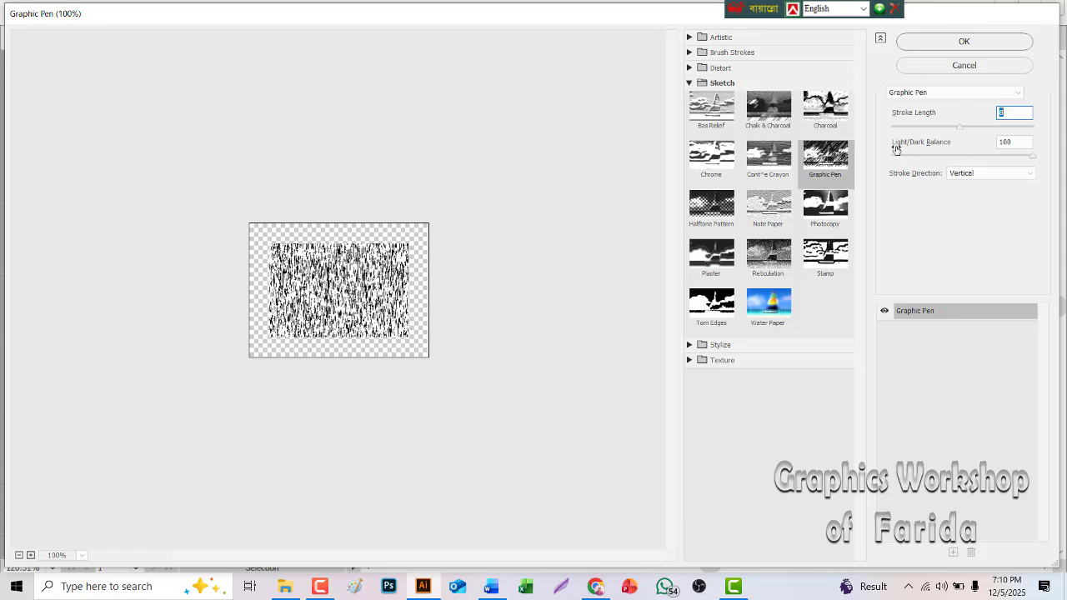
pyautogui.click(964, 42)
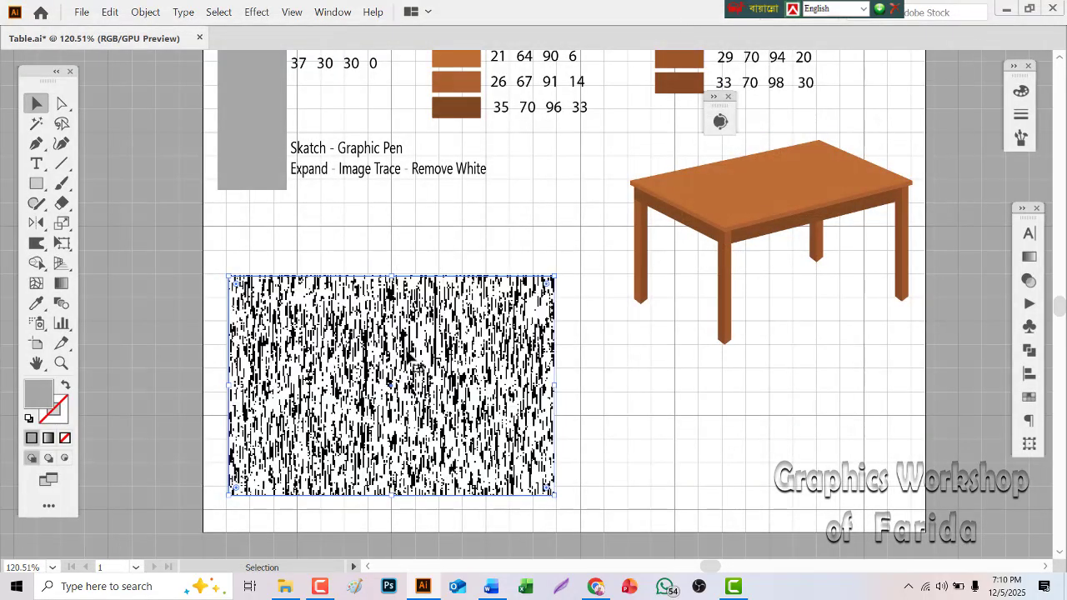
# Step: Expand the appearance of the Graphic Pen rectangle and shift the expanded artwork slightly to the left
pyautogui.click(147, 13)
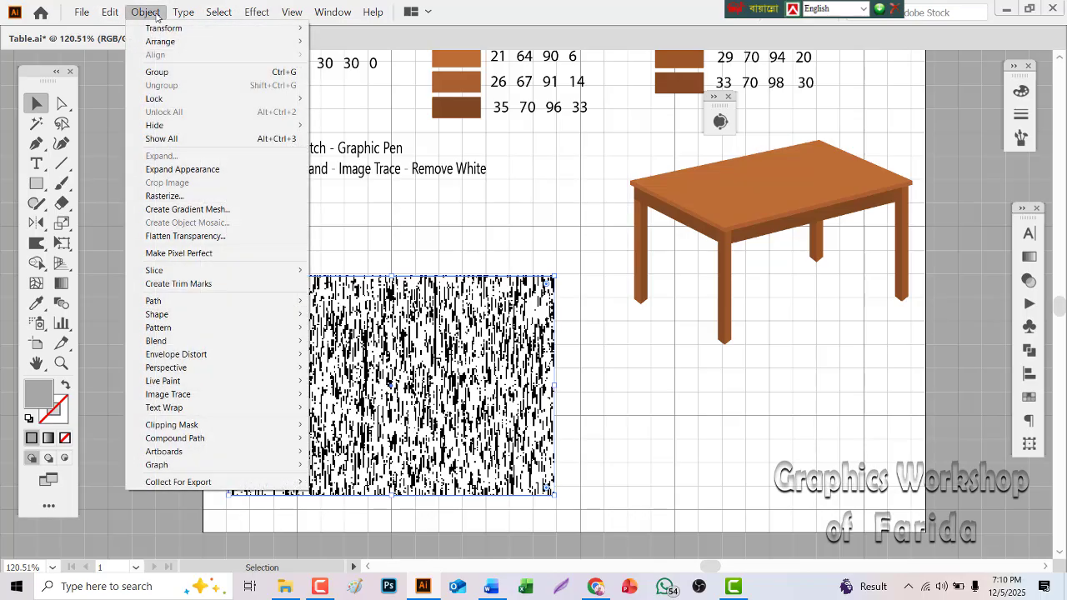
pyautogui.click(216, 170)
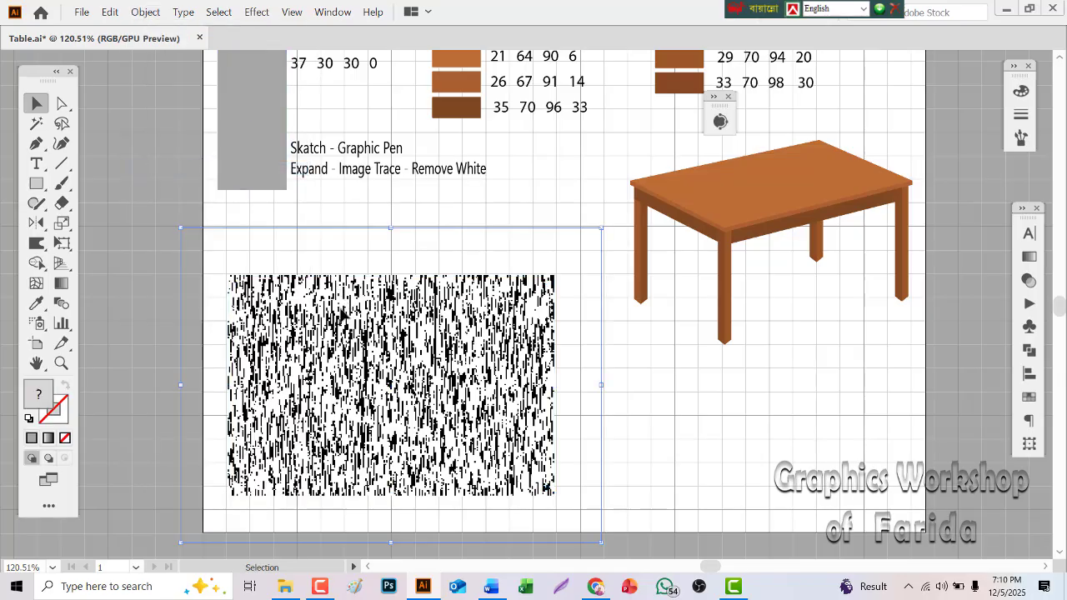
pyautogui.moveTo(345, 317)
pyautogui.mouseDown()
pyautogui.moveTo(281, 317)
pyautogui.moveTo(343, 315)
pyautogui.mouseUp()
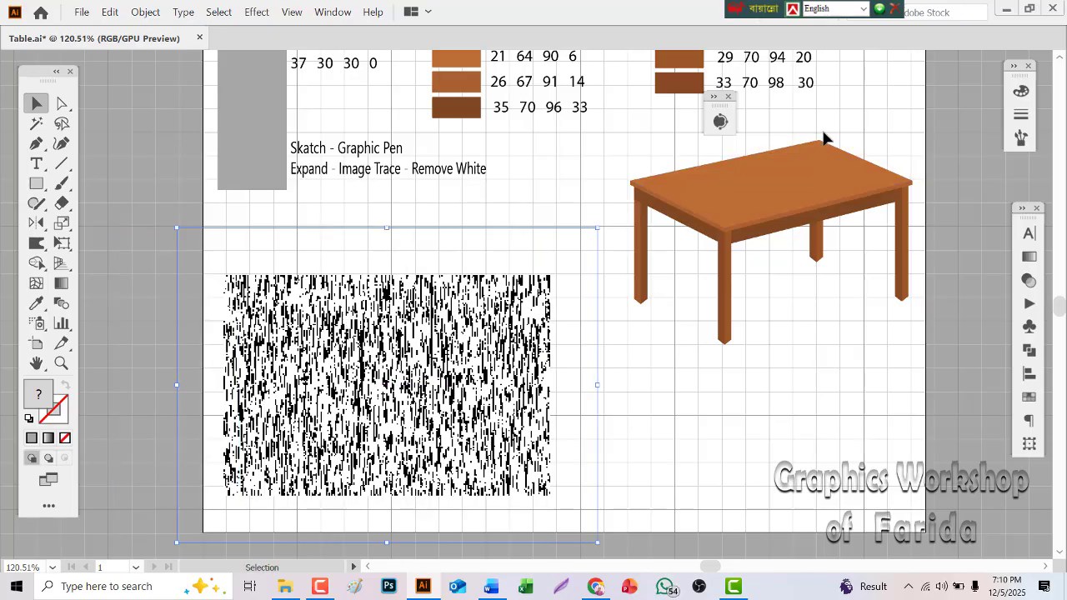
# Step: Run Image Trace on the expanded artwork with the Low Fidelity Photo preset and shift the tracing to the left
pyautogui.click(326, 12)
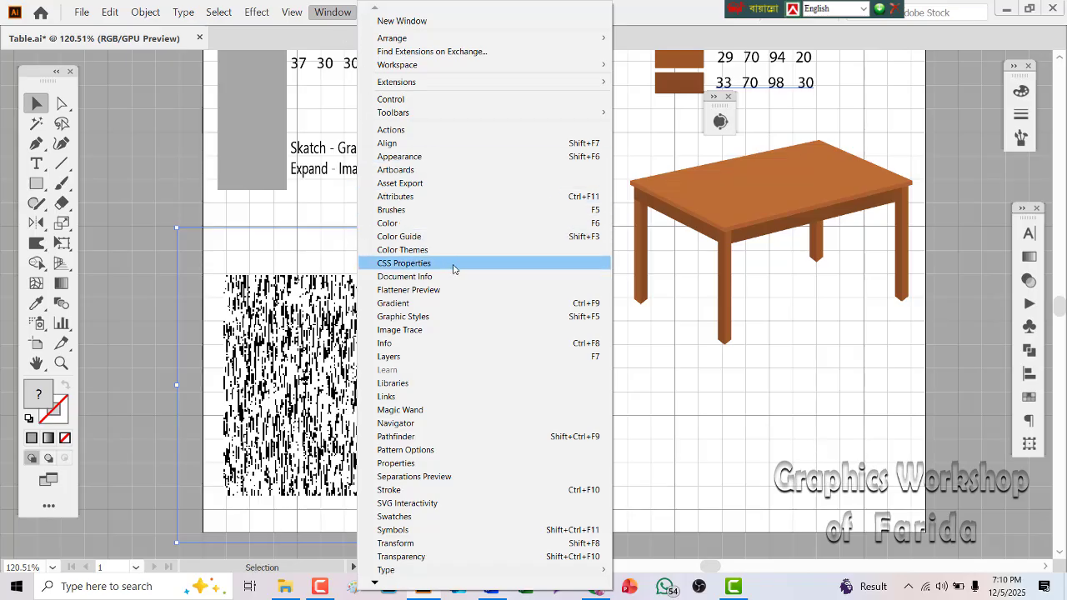
pyautogui.click(451, 331)
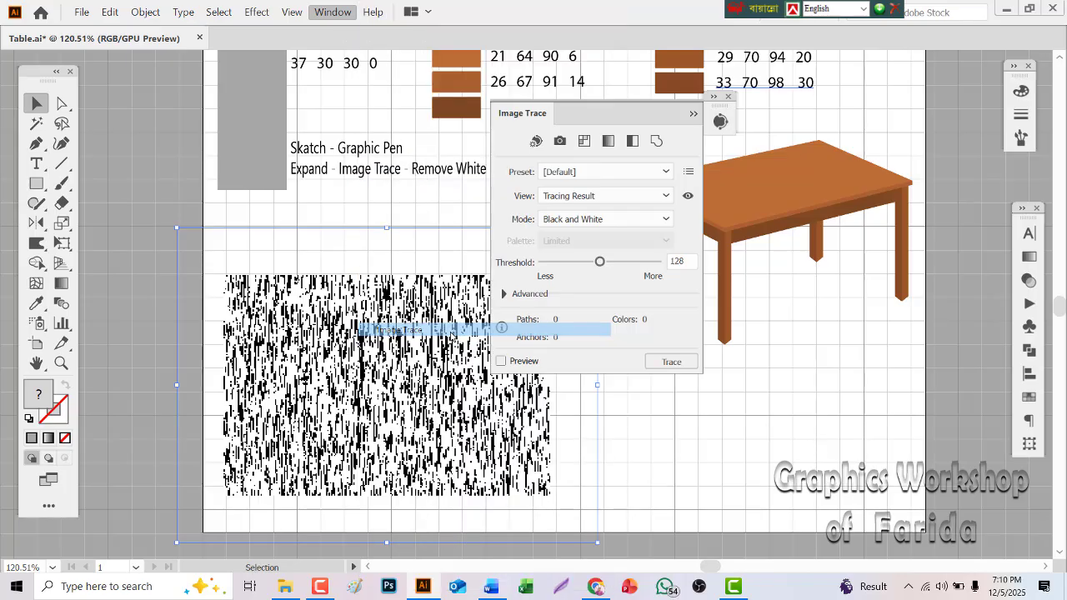
pyautogui.moveTo(603, 119); pyautogui.dragTo(731, 124)
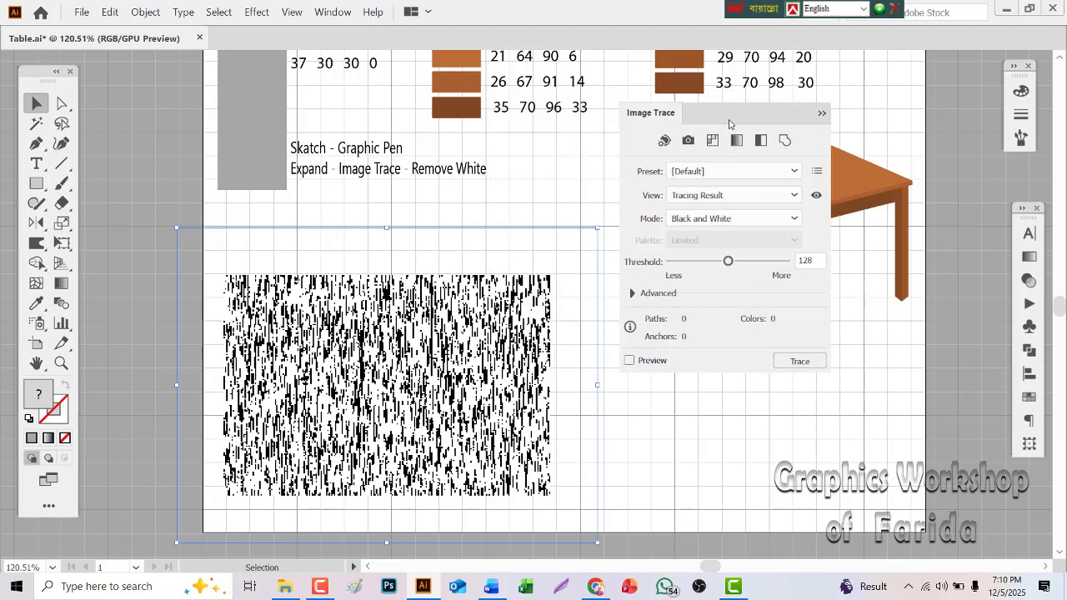
pyautogui.click(794, 172)
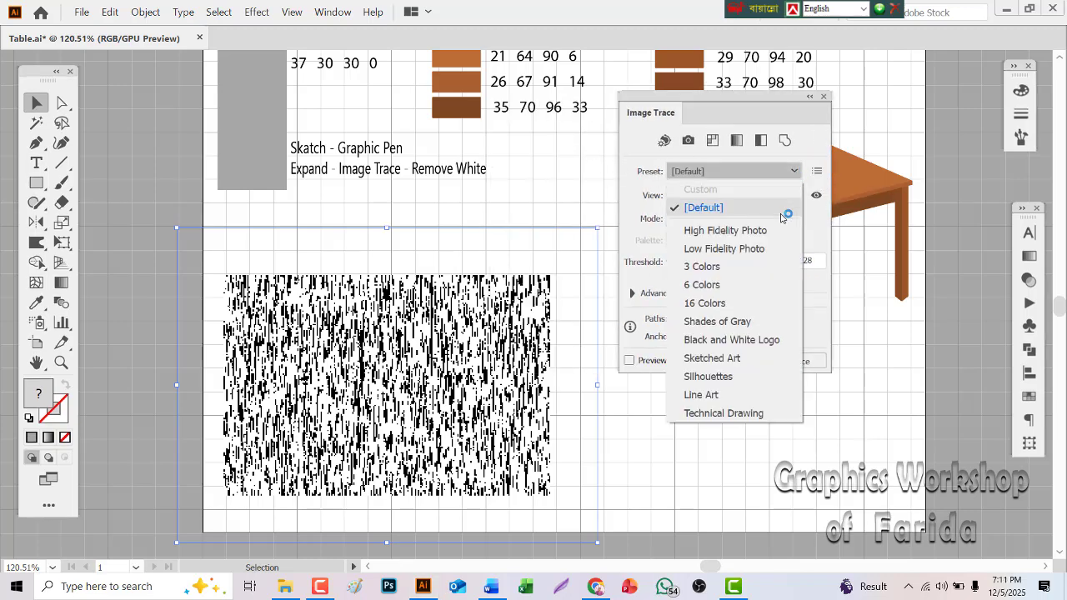
pyautogui.click(768, 252)
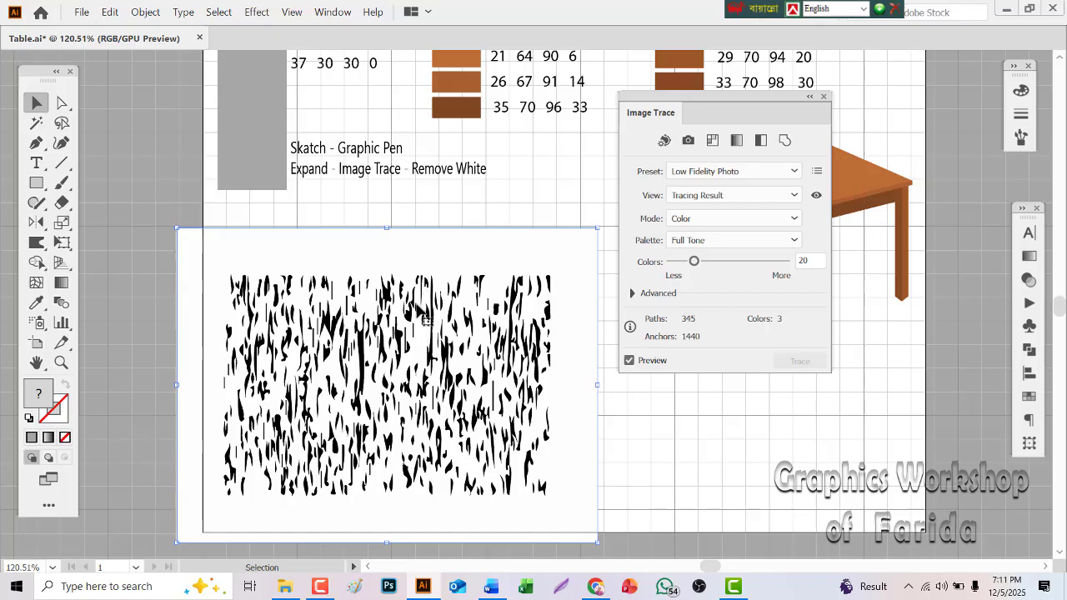
pyautogui.moveTo(419, 311)
pyautogui.mouseDown()
pyautogui.moveTo(310, 311)
pyautogui.moveTo(375, 311)
pyautogui.mouseUp()
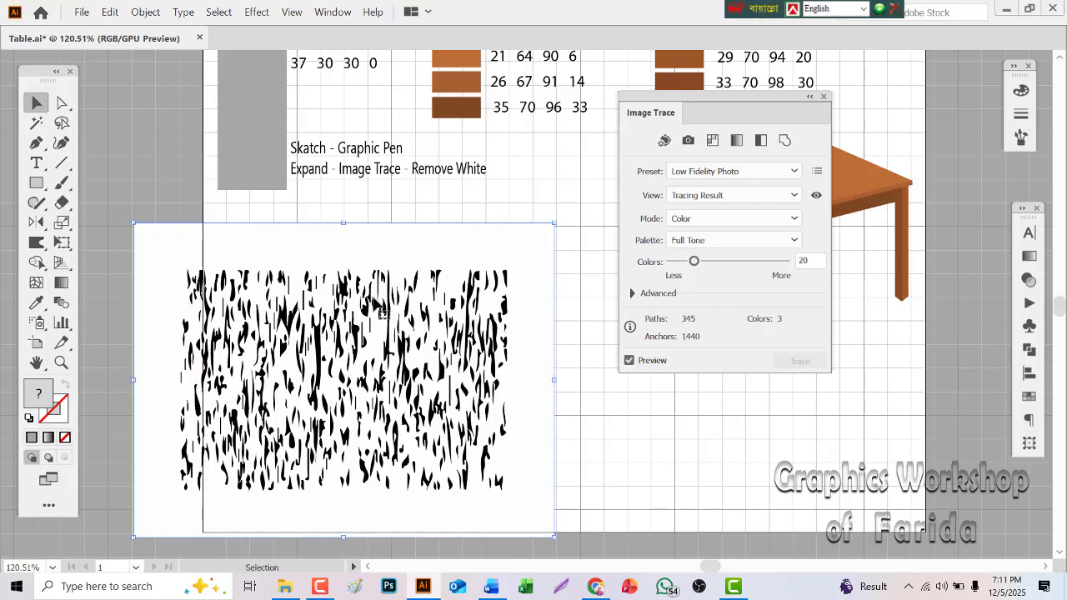
pyautogui.click(823, 99)
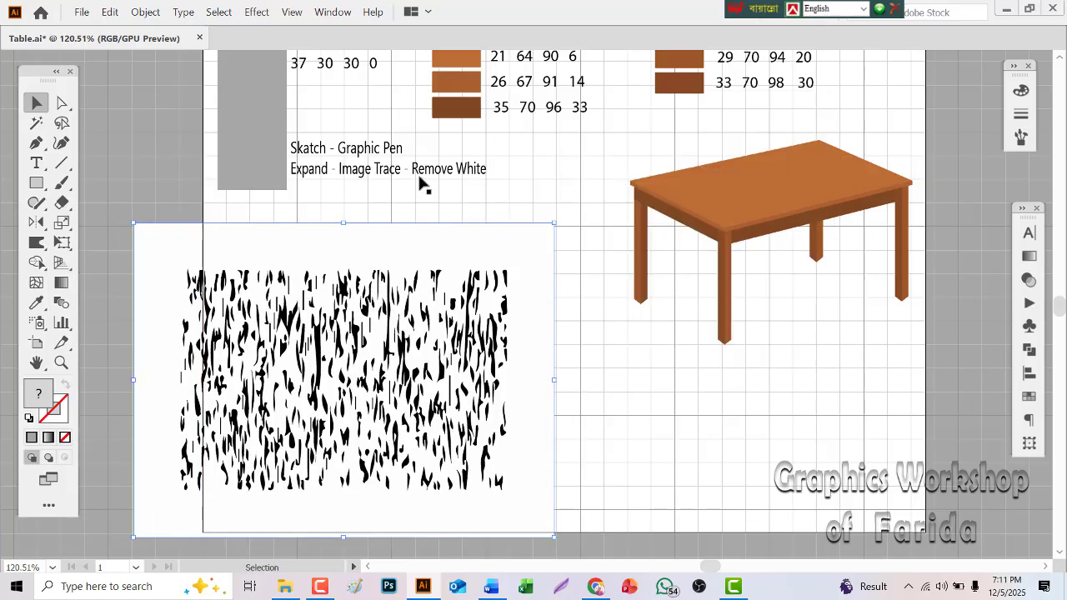
# Step: Expand the image trace of the grain strokes into vector paths and deselect it
pyautogui.click(145, 12)
pyautogui.moveTo(176, 429)
pyautogui.moveTo(184, 399)
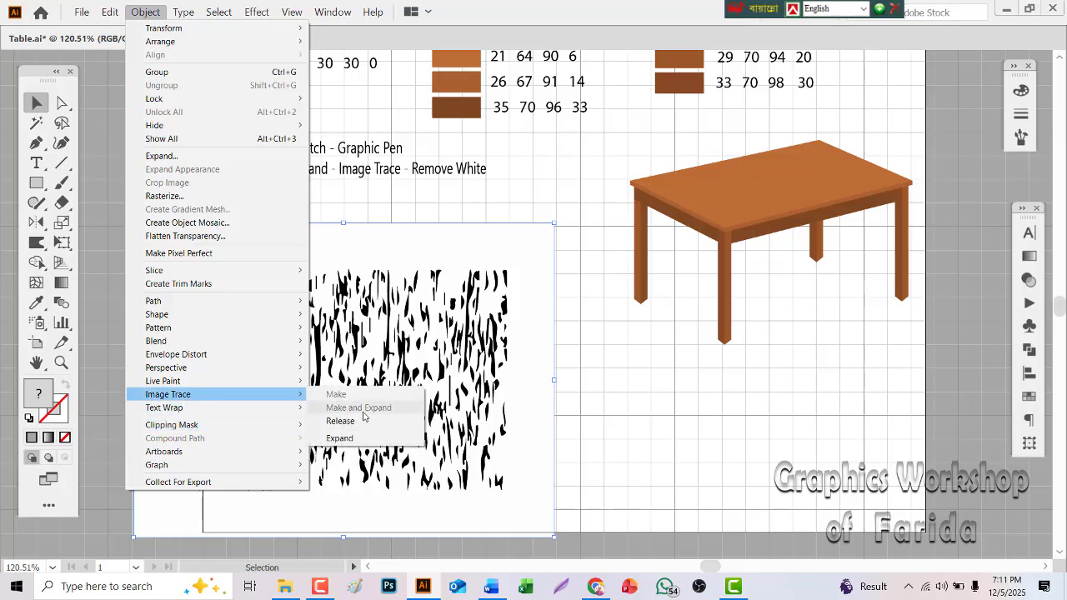
pyautogui.click(356, 440)
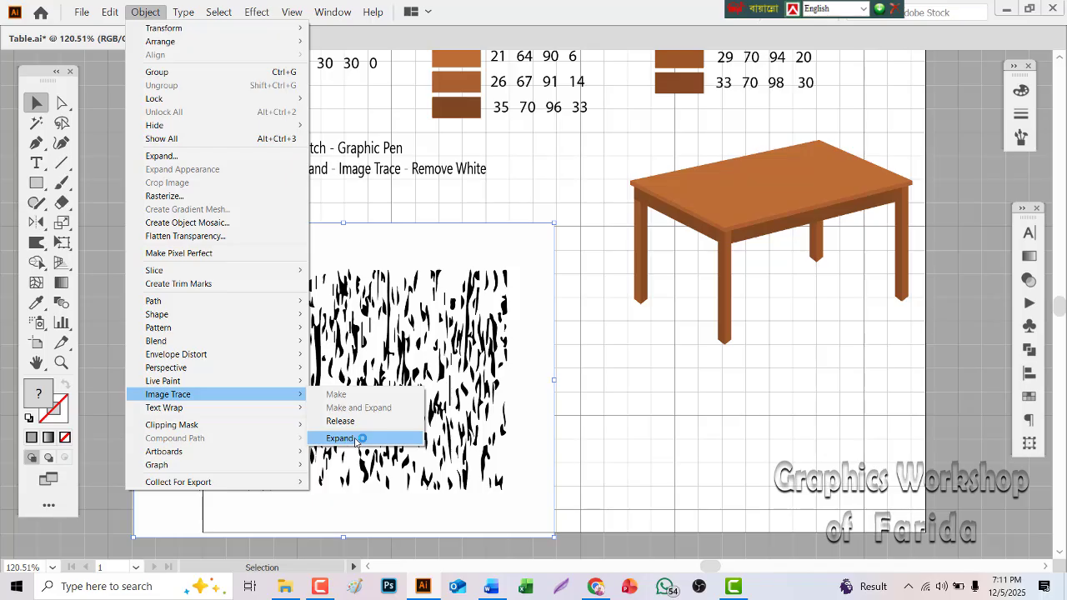
pyautogui.click(356, 439)
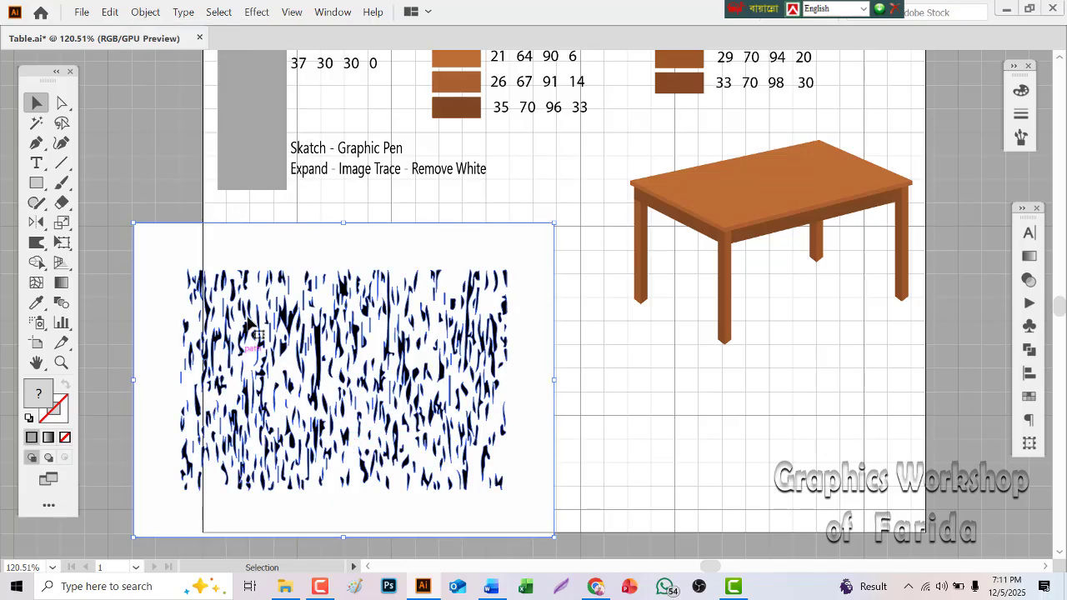
pyautogui.click(108, 189)
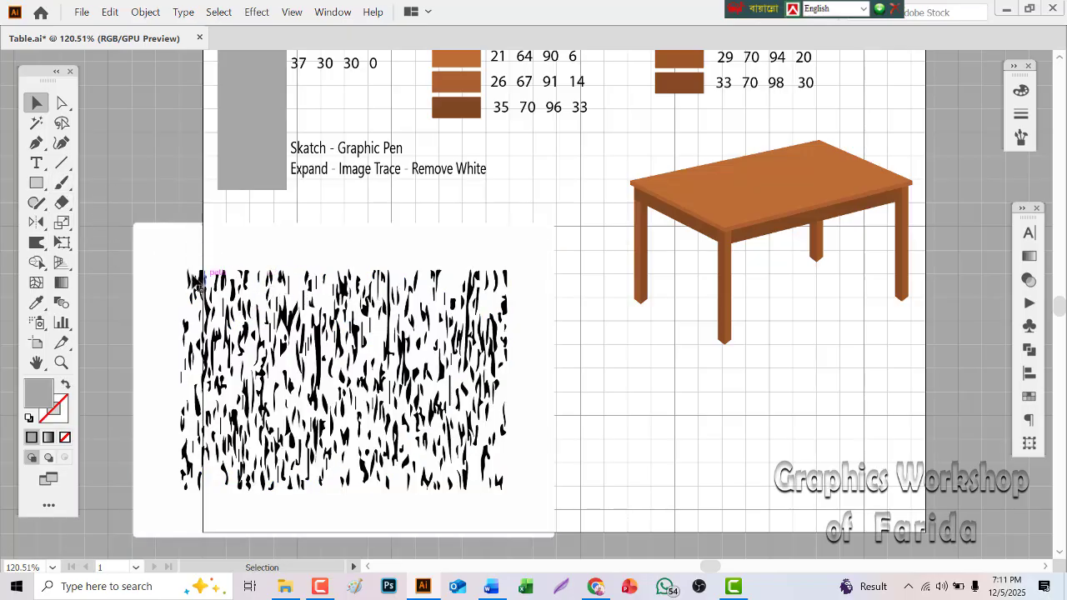
# Step: Directly select the white background shape around the traced strokes and delete it
pyautogui.click(60, 102)
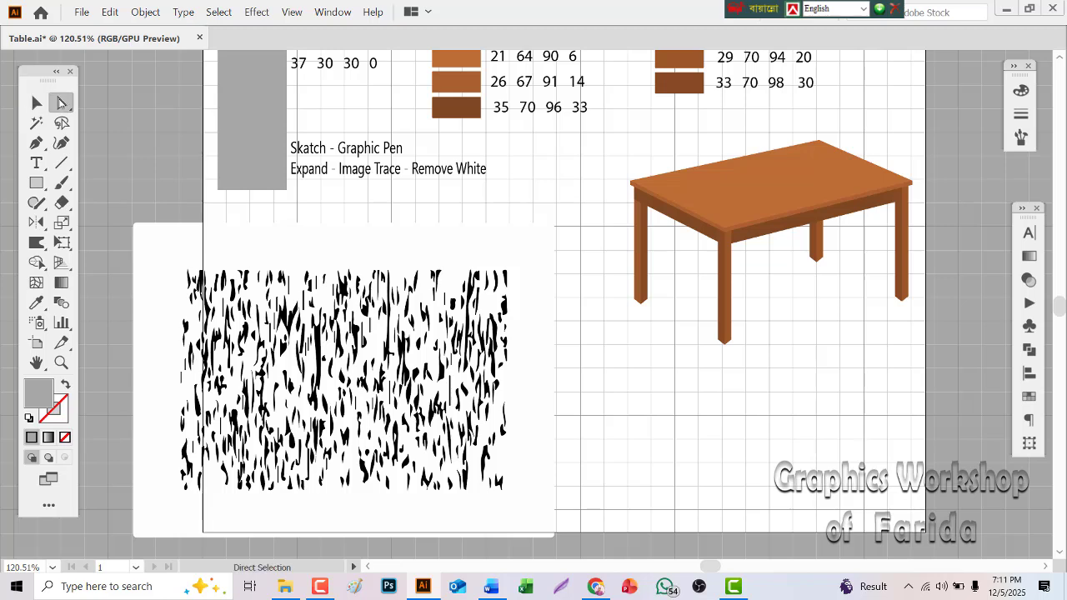
pyautogui.click(158, 251)
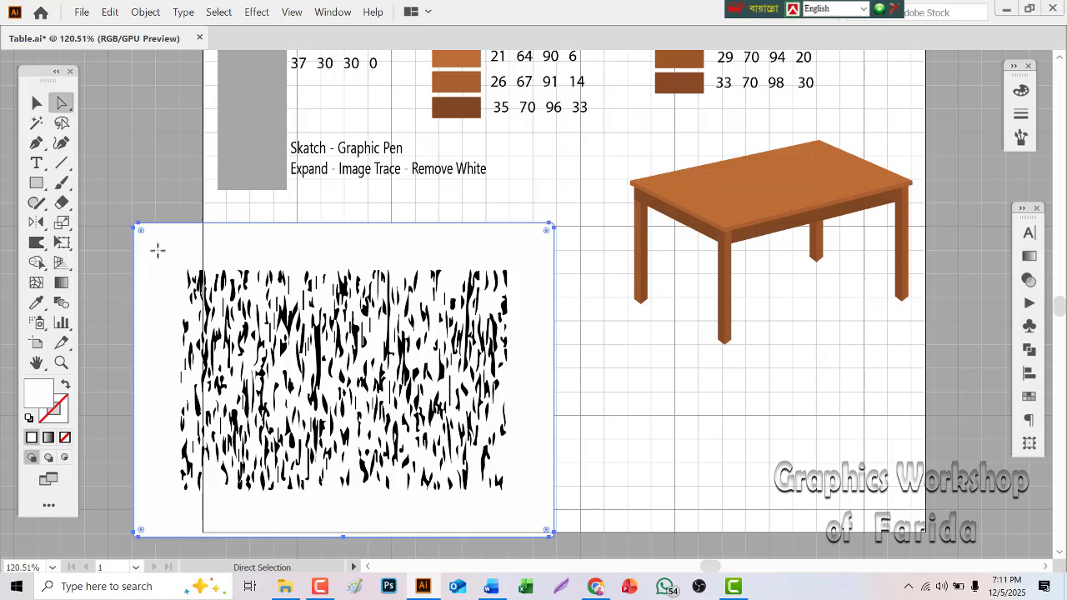
pyautogui.press('Delete')
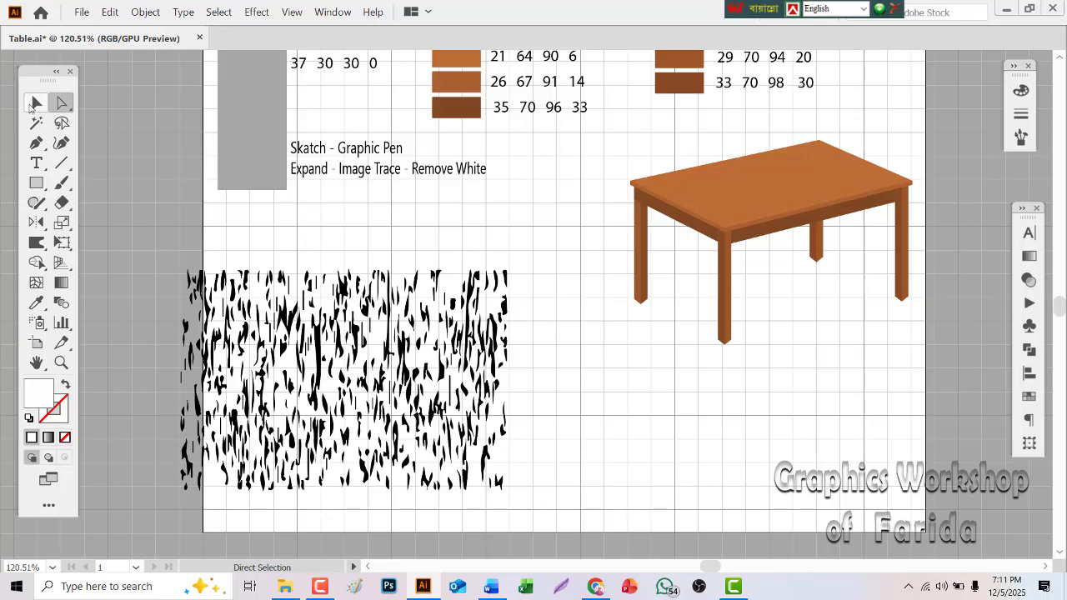
# Step: Squeeze the remaining black grain strokes into a narrow upright block and move it to the artboard's left side
pyautogui.click(33, 104)
pyautogui.click(321, 338)
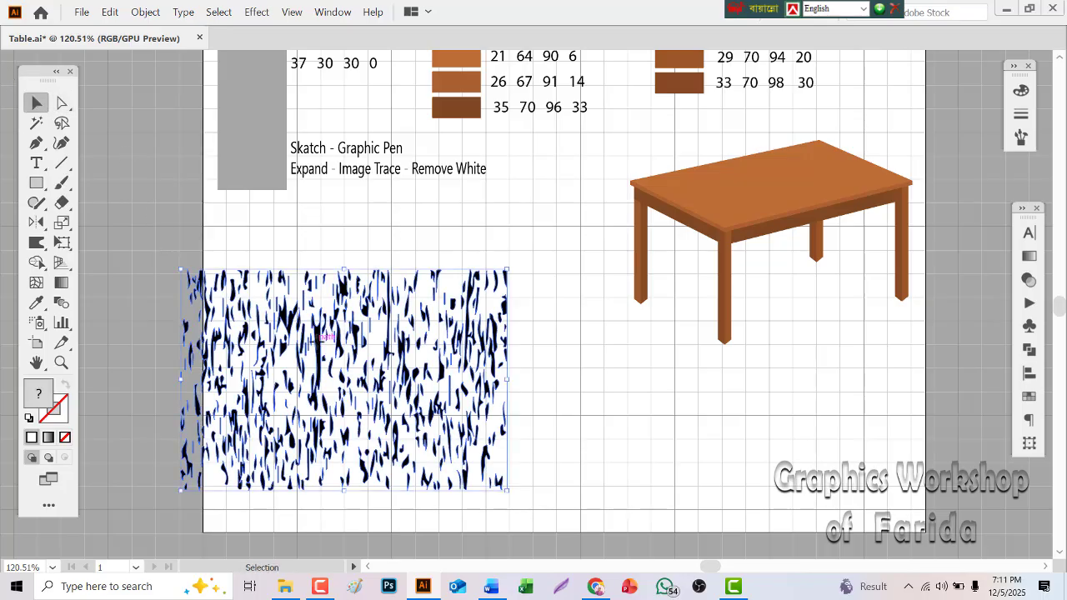
pyautogui.moveTo(182, 379); pyautogui.dragTo(314, 379)
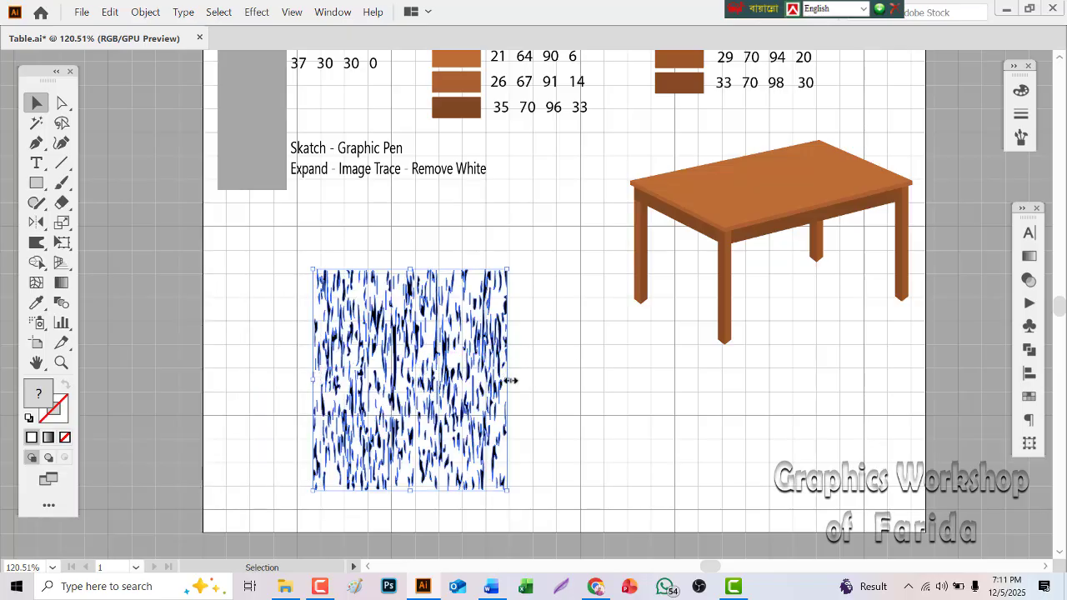
pyautogui.moveTo(511, 380)
pyautogui.mouseDown()
pyautogui.moveTo(427, 380)
pyautogui.moveTo(355, 360)
pyautogui.mouseUp()
pyautogui.click(473, 363)
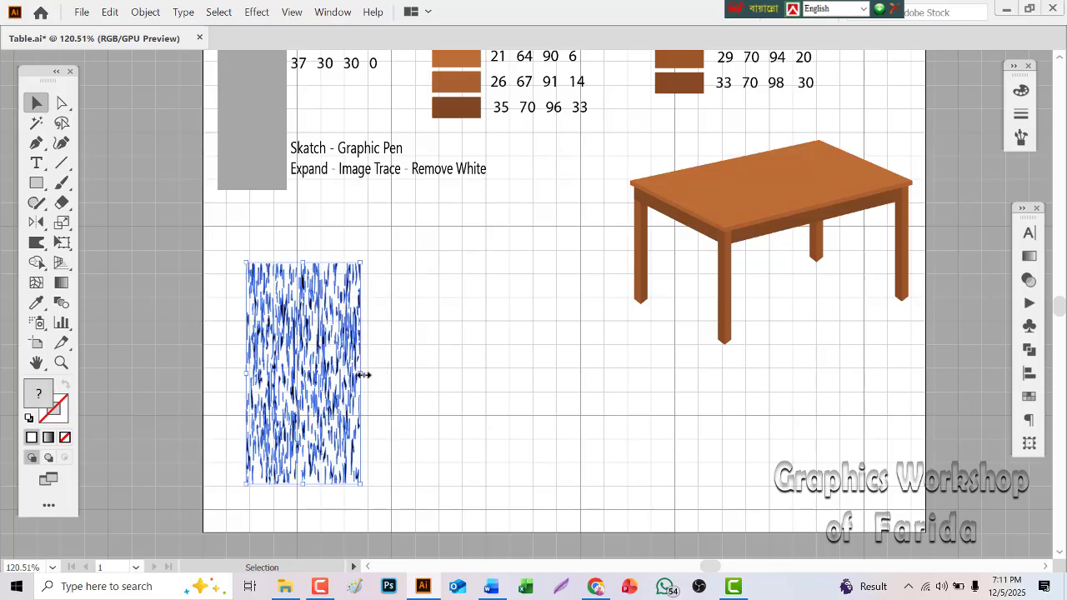
# Step: Duplicate the narrowed grain block directly beside the original and group both into one wider texture
pyautogui.moveTo(363, 375)
pyautogui.mouseDown()
pyautogui.moveTo(342, 375)
pyautogui.moveTo(377, 374)
pyautogui.mouseUp()
pyautogui.click(499, 353)
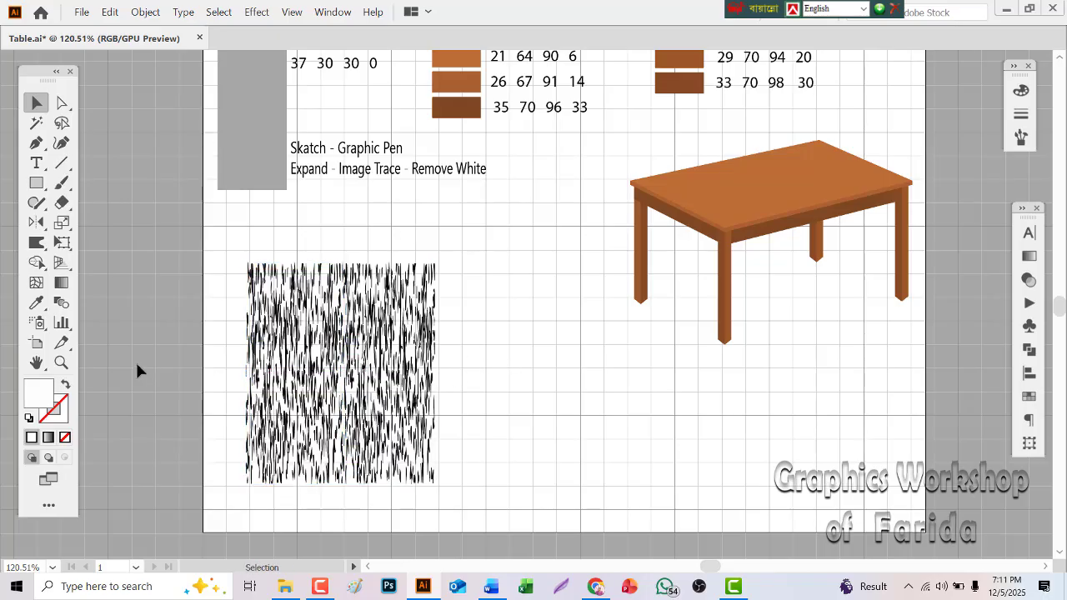
pyautogui.moveTo(204, 356); pyautogui.dragTo(434, 424)
pyautogui.rightClick(354, 416)
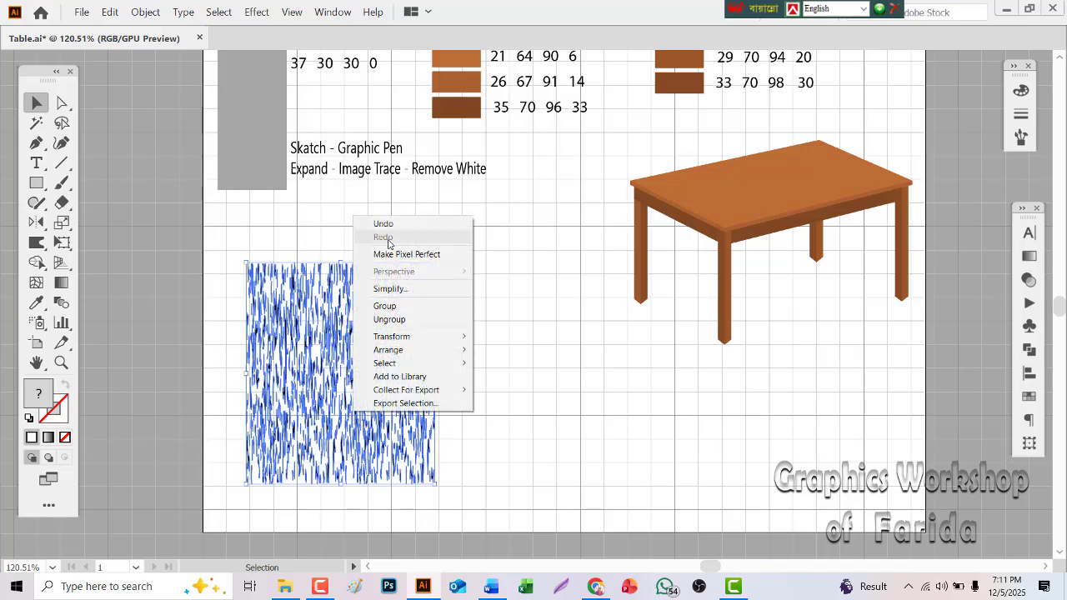
pyautogui.click(392, 307)
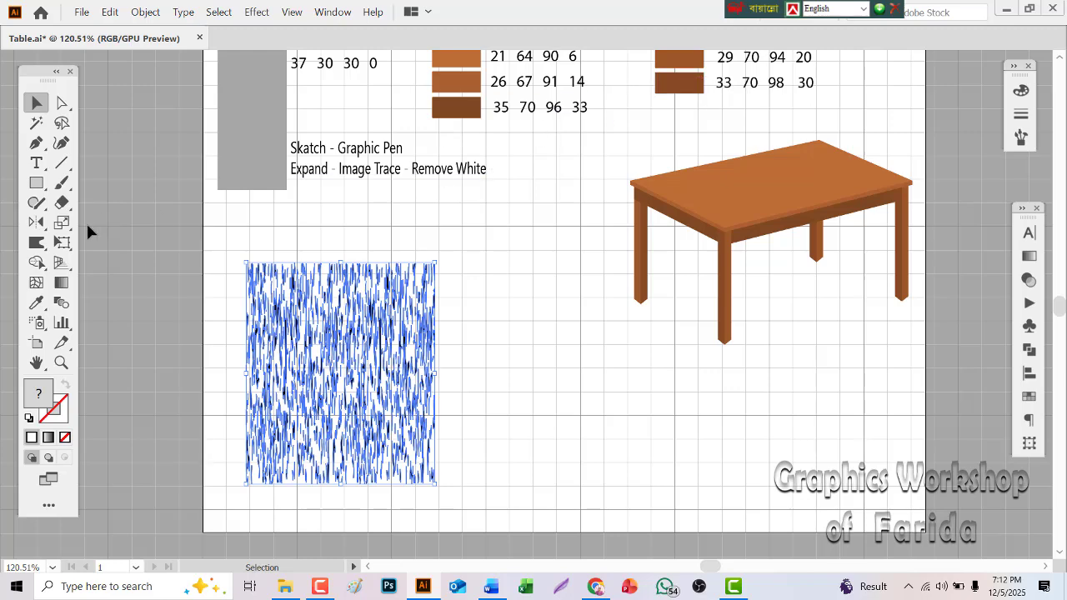
# Step: Recolour the grouped grain texture with the dark brown 33 70 98 30 swatch using the Eyedropper, and deselect it
pyautogui.click(36, 303)
pyautogui.click(684, 88)
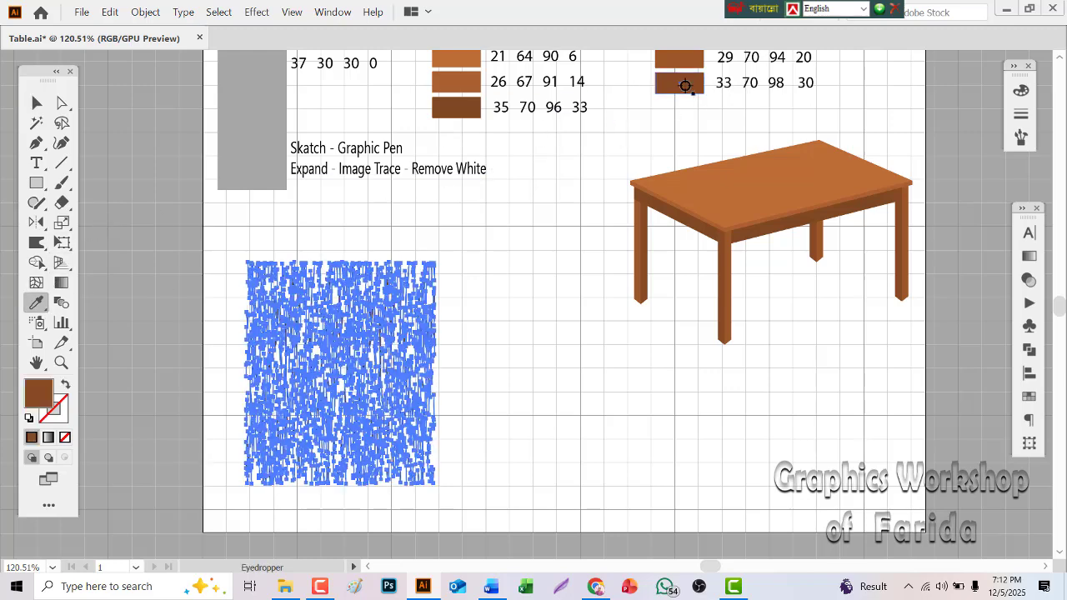
pyautogui.click(37, 105)
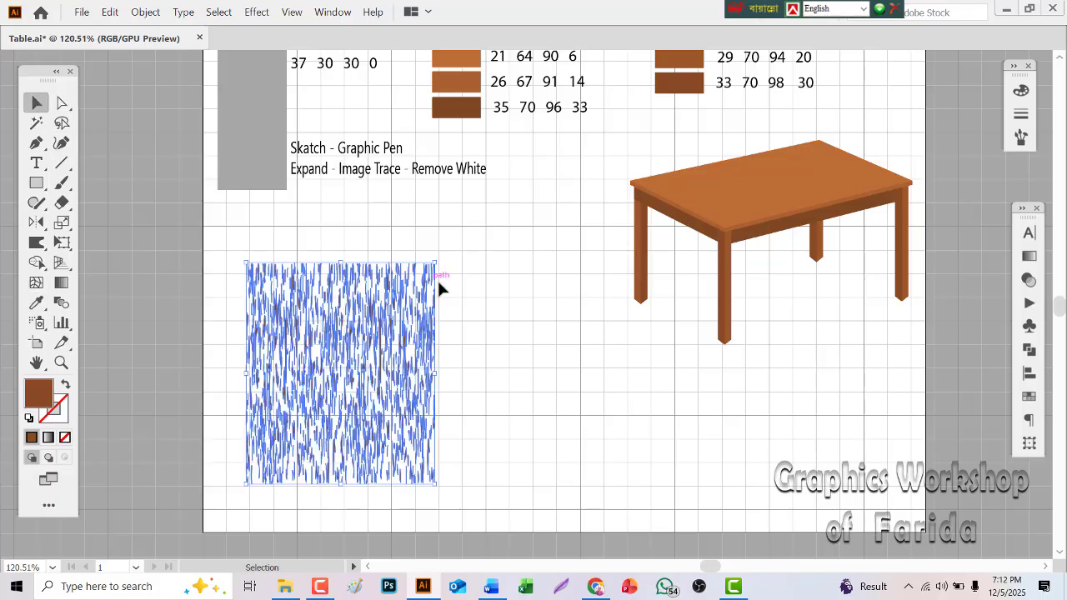
pyautogui.click(471, 290)
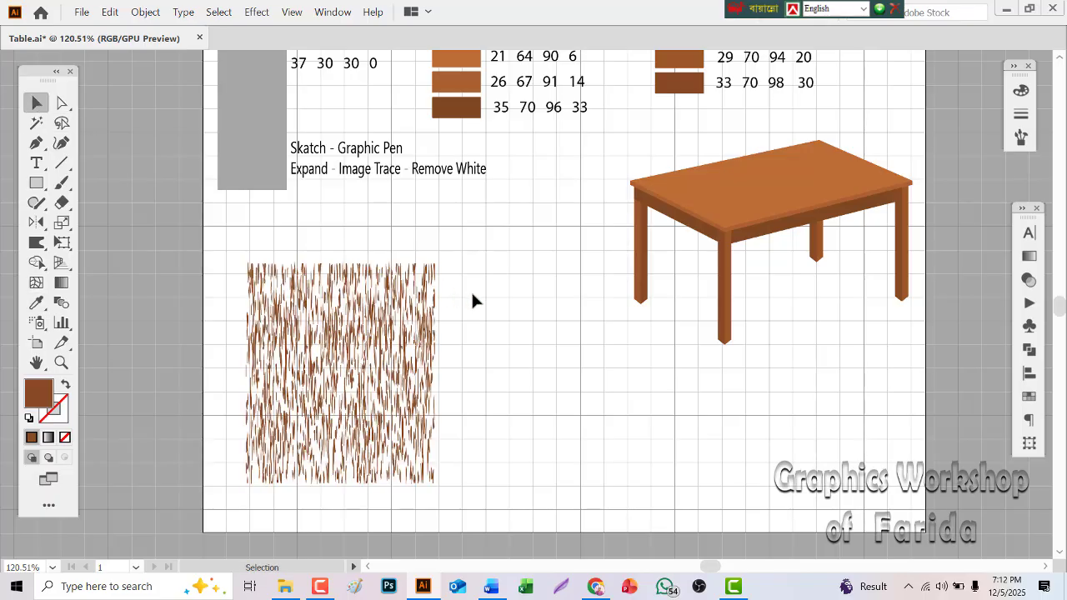
# Step: Distort the brown grain texture into wavy wood lines with several Warp tool strokes across it, and deselect it
pyautogui.click(384, 317)
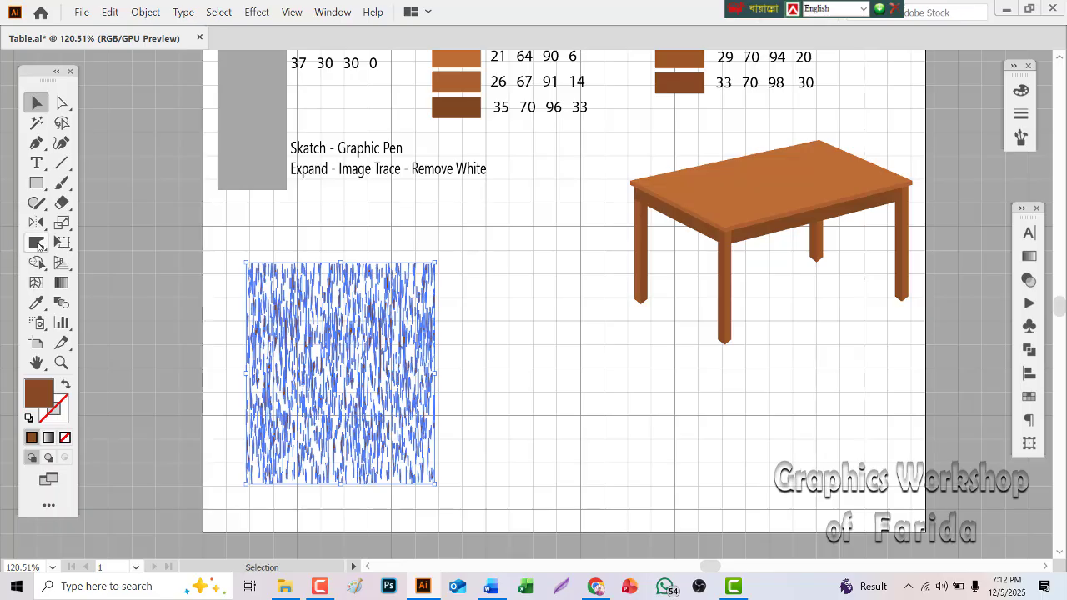
pyautogui.click(38, 243)
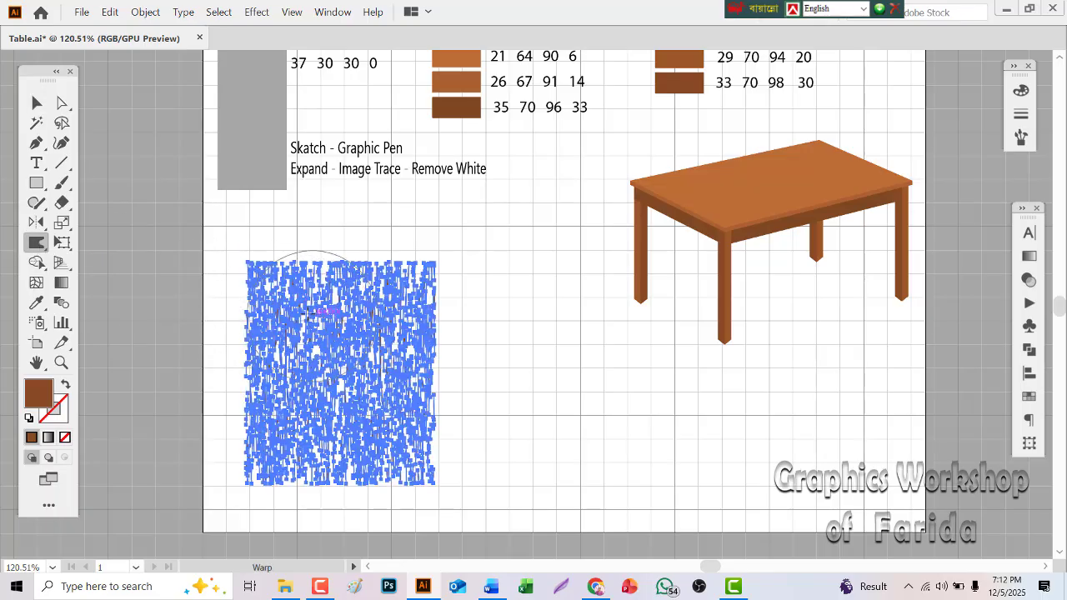
pyautogui.moveTo(297, 311); pyautogui.dragTo(311, 322)
pyautogui.moveTo(315, 372)
pyautogui.mouseDown()
pyautogui.moveTo(305, 418)
pyautogui.moveTo(321, 418)
pyautogui.mouseUp()
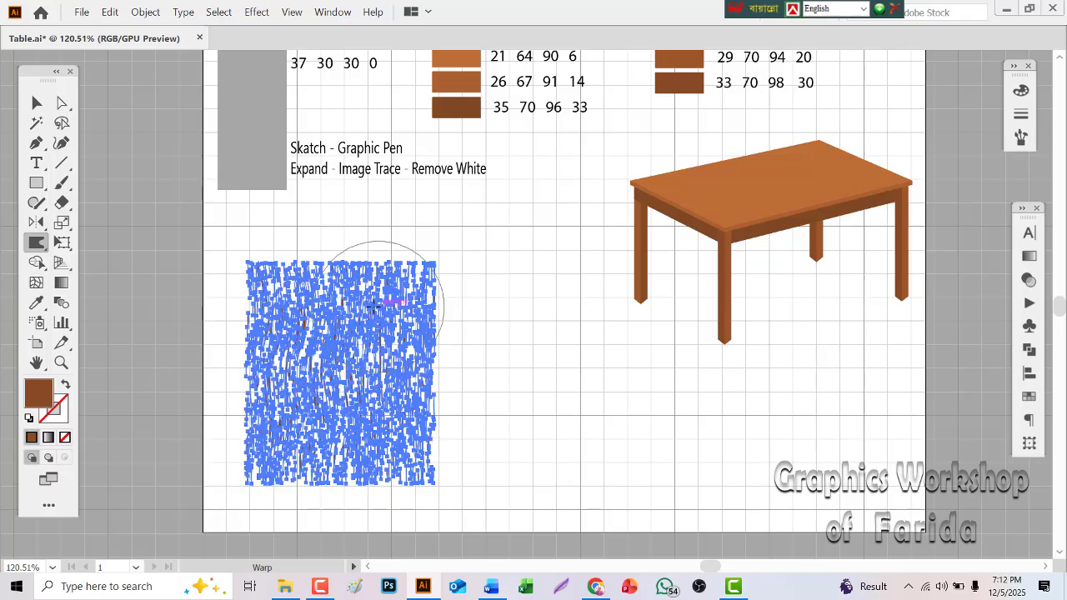
pyautogui.moveTo(373, 308); pyautogui.dragTo(373, 325)
pyautogui.moveTo(391, 412); pyautogui.dragTo(403, 417)
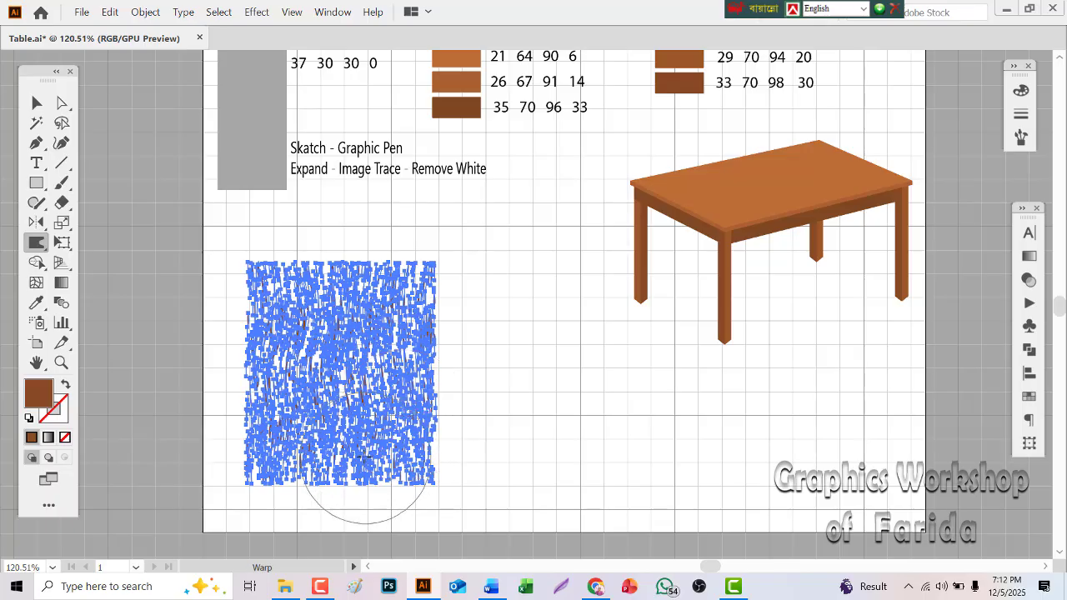
pyautogui.moveTo(363, 458); pyautogui.dragTo(360, 442)
pyautogui.moveTo(335, 358); pyautogui.dragTo(340, 374)
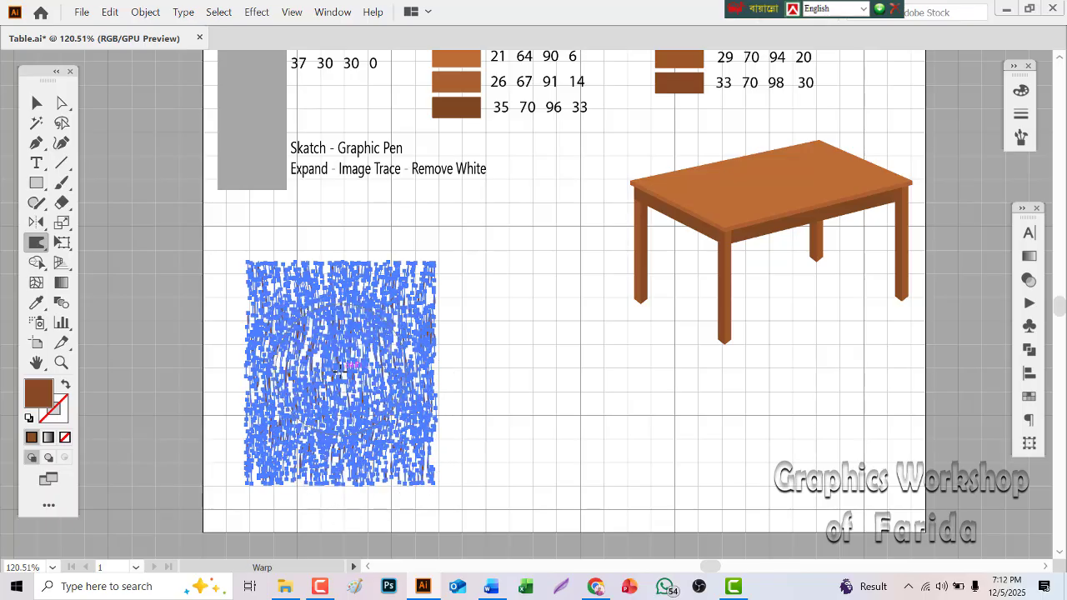
pyautogui.click(37, 105)
pyautogui.click(526, 328)
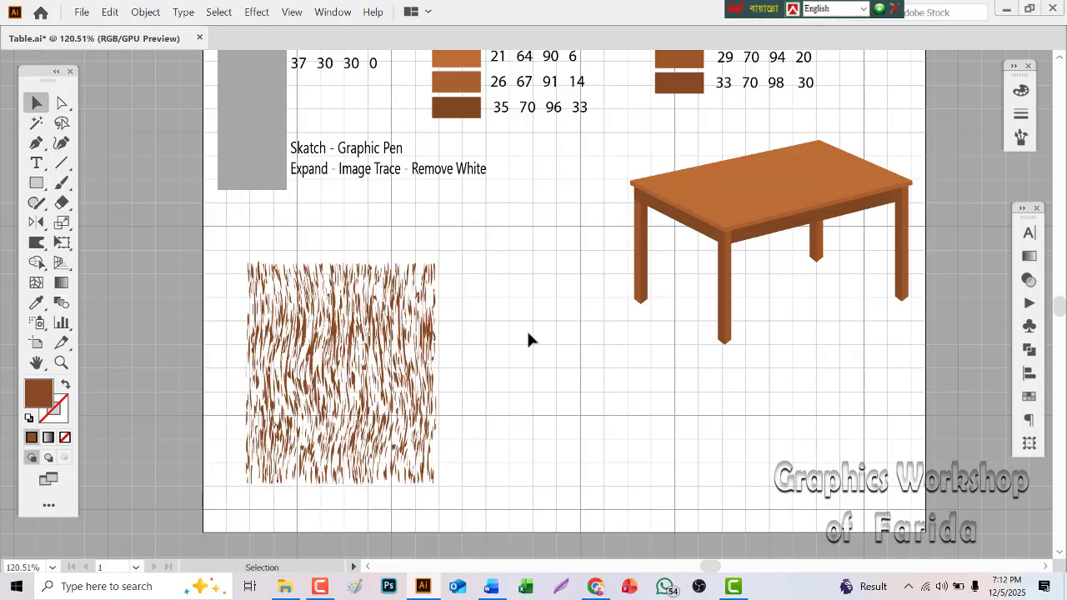
# Step: Warp the upper middle of the grain texture downward once more and deselect it
pyautogui.click(328, 334)
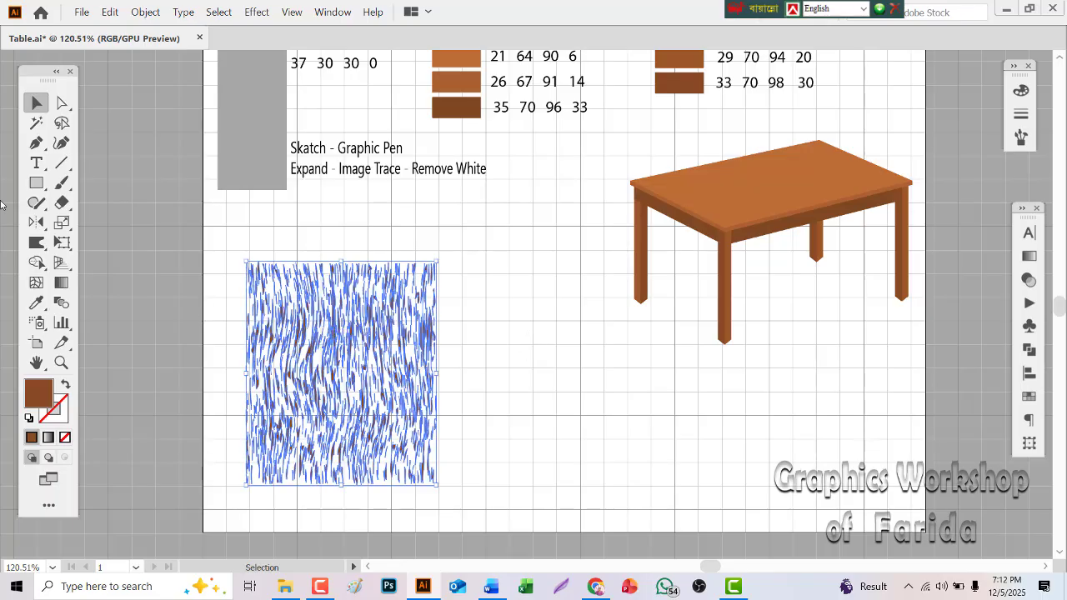
pyautogui.click(36, 243)
pyautogui.moveTo(350, 275); pyautogui.dragTo(348, 315)
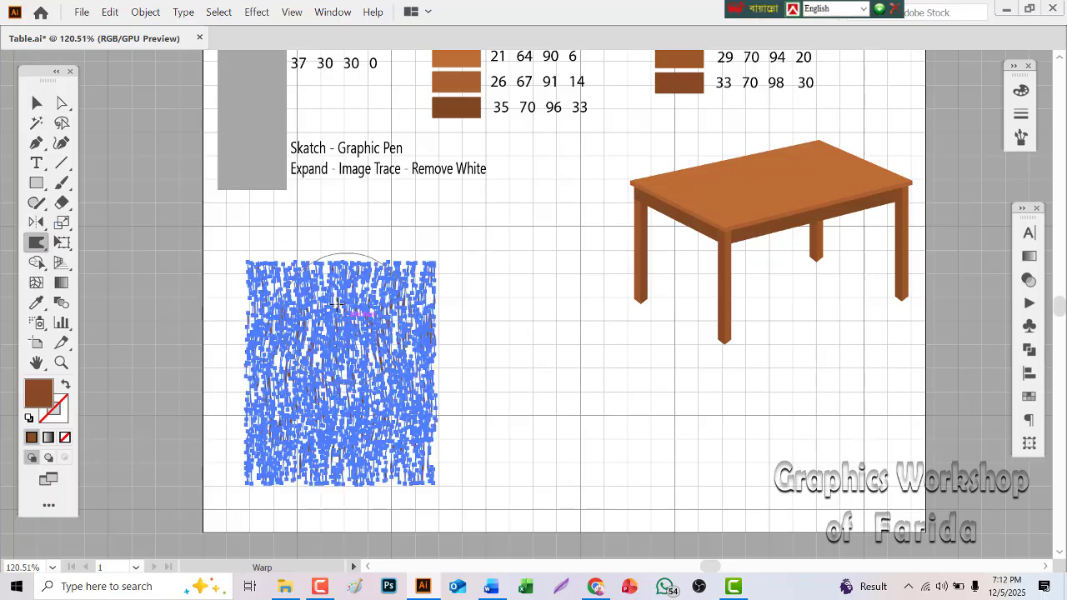
pyautogui.click(36, 103)
pyautogui.click(490, 325)
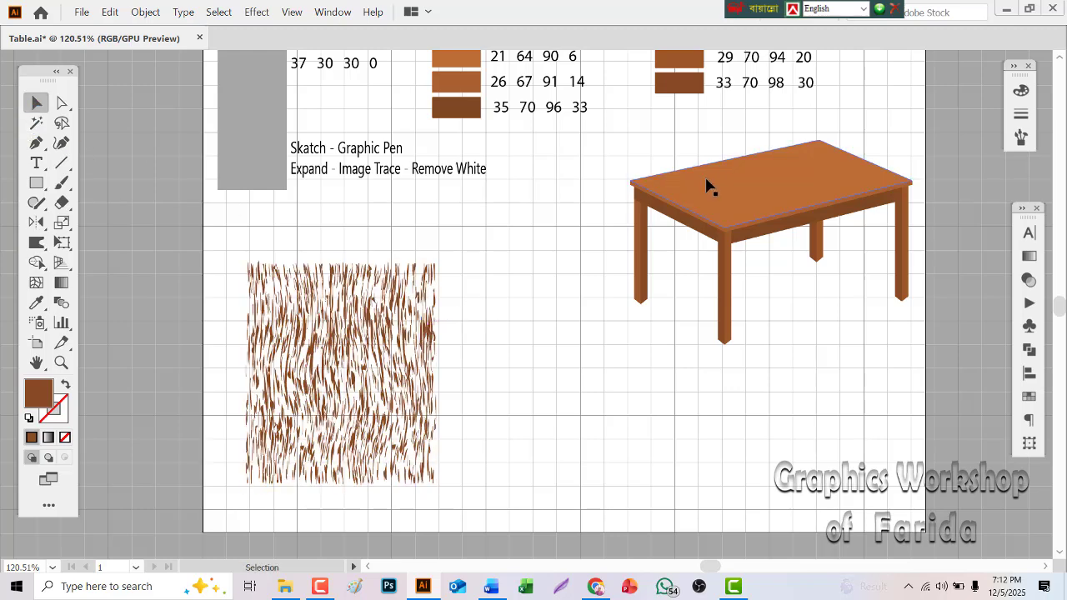
# Step: Copy the tabletop's top face, paste it and place the copy over the middle of the wavy grain texture
pyautogui.click(61, 103)
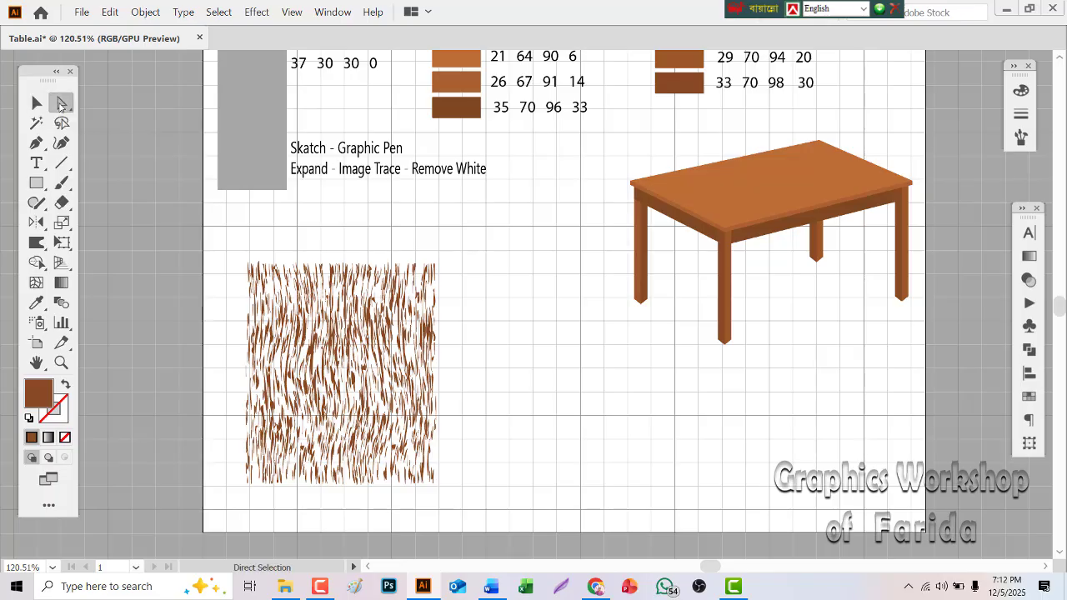
pyautogui.click(756, 184)
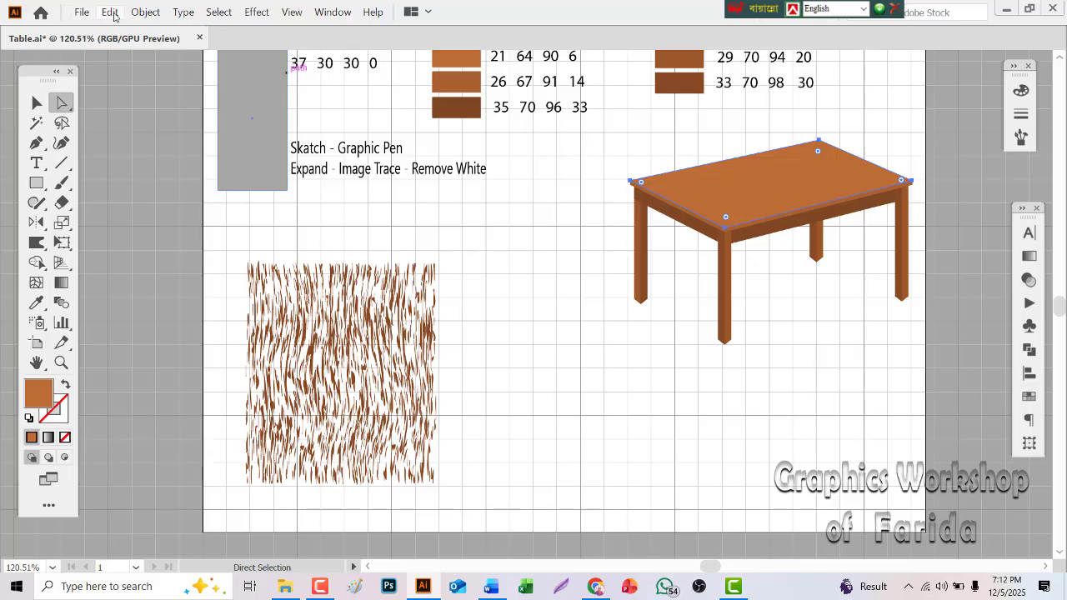
pyautogui.click(111, 11)
pyautogui.click(122, 75)
pyautogui.click(122, 75)
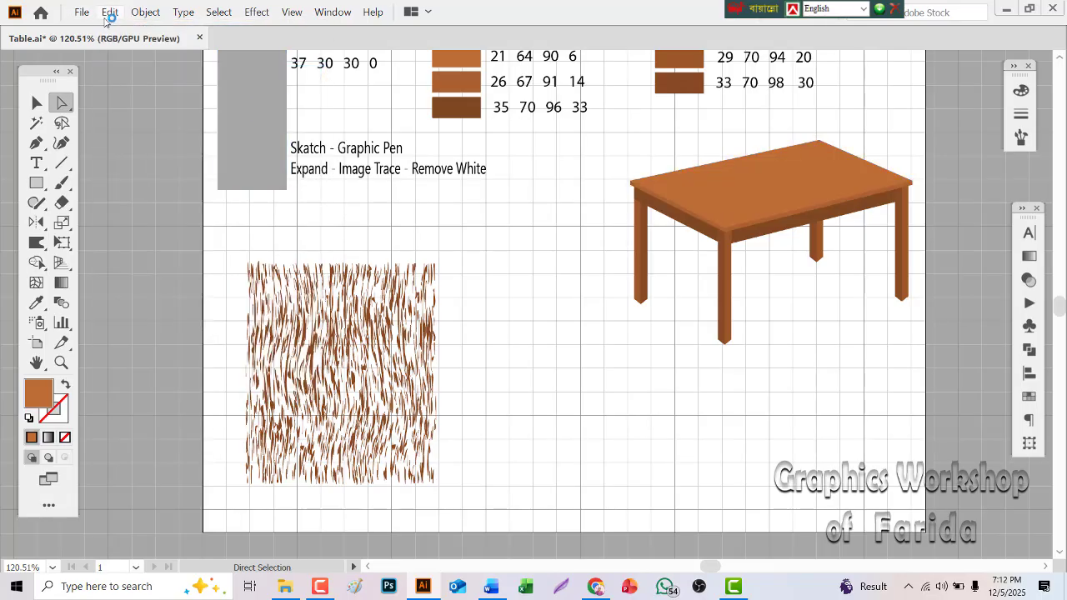
pyautogui.click(109, 16)
pyautogui.click(136, 85)
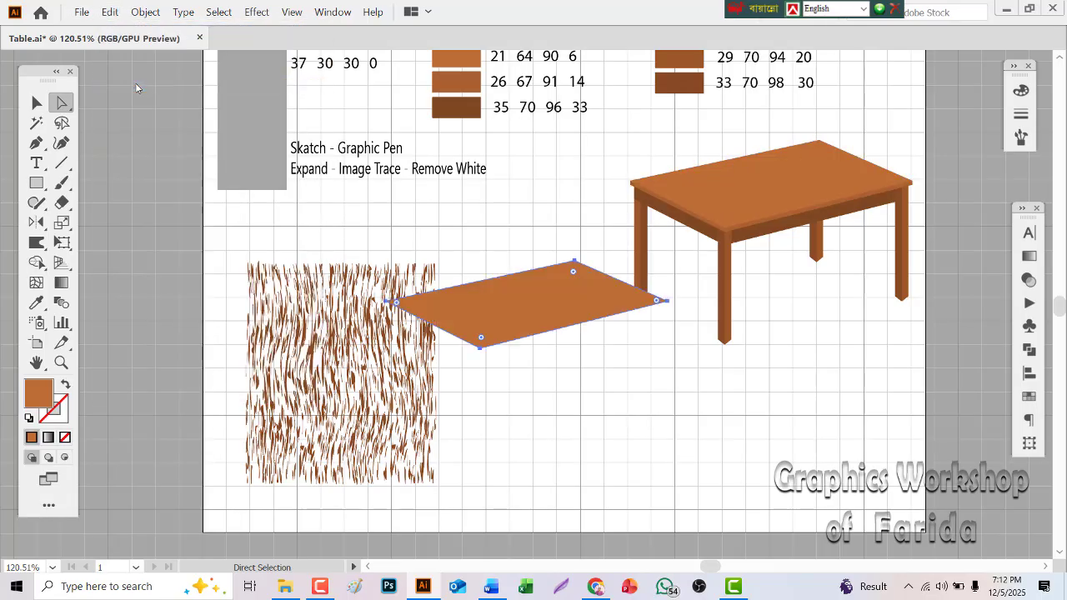
pyautogui.moveTo(534, 305); pyautogui.dragTo(429, 351)
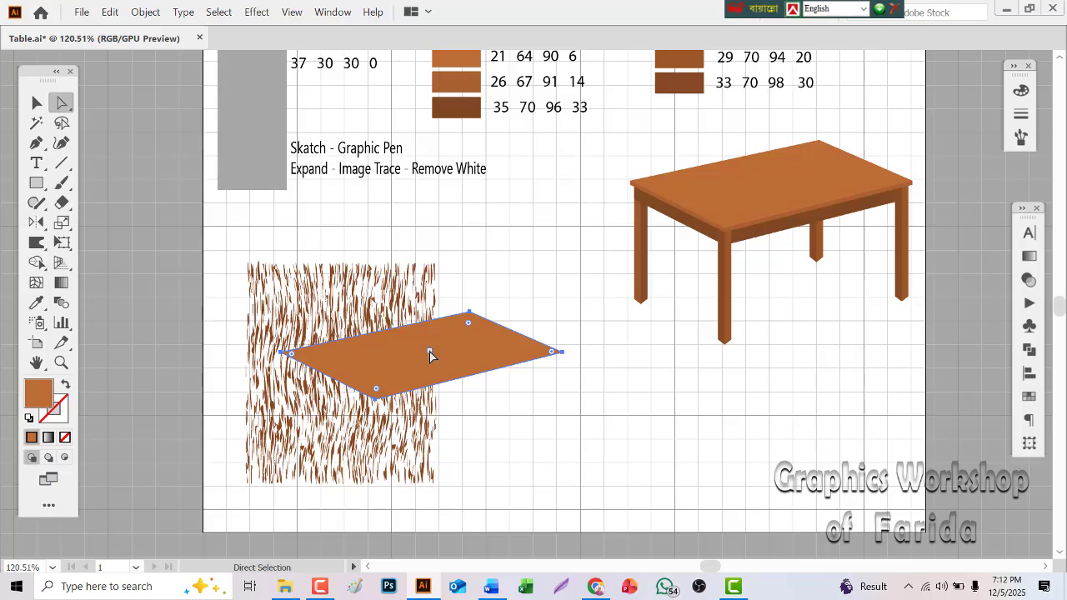
pyautogui.moveTo(446, 356); pyautogui.dragTo(456, 354)
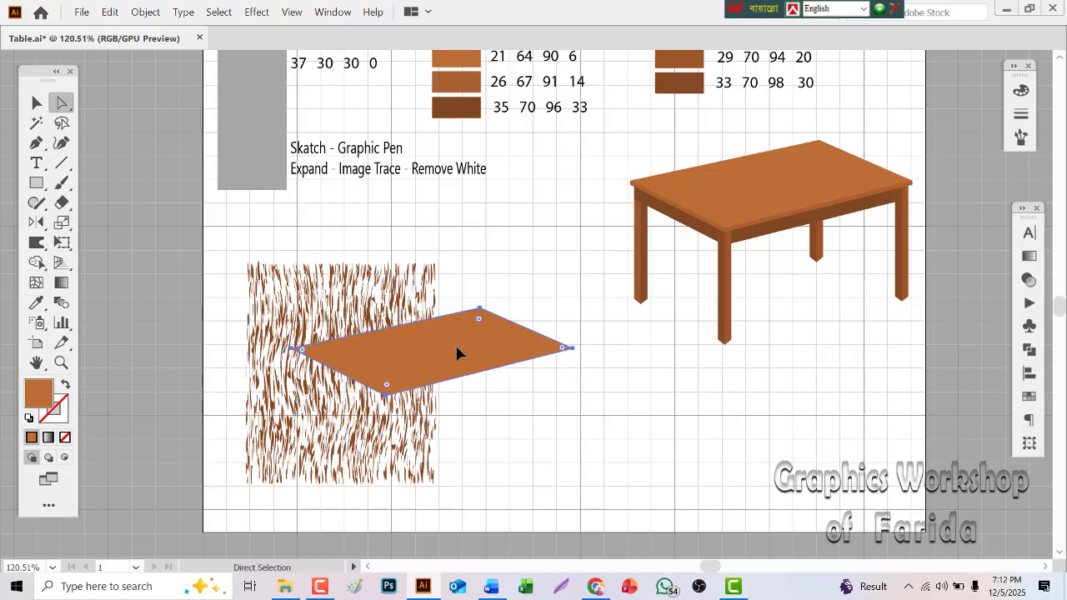
# Step: Rotate the whole grain texture clockwise so its lines run diagonally, and move it over the tabletop copy
pyautogui.click(354, 286)
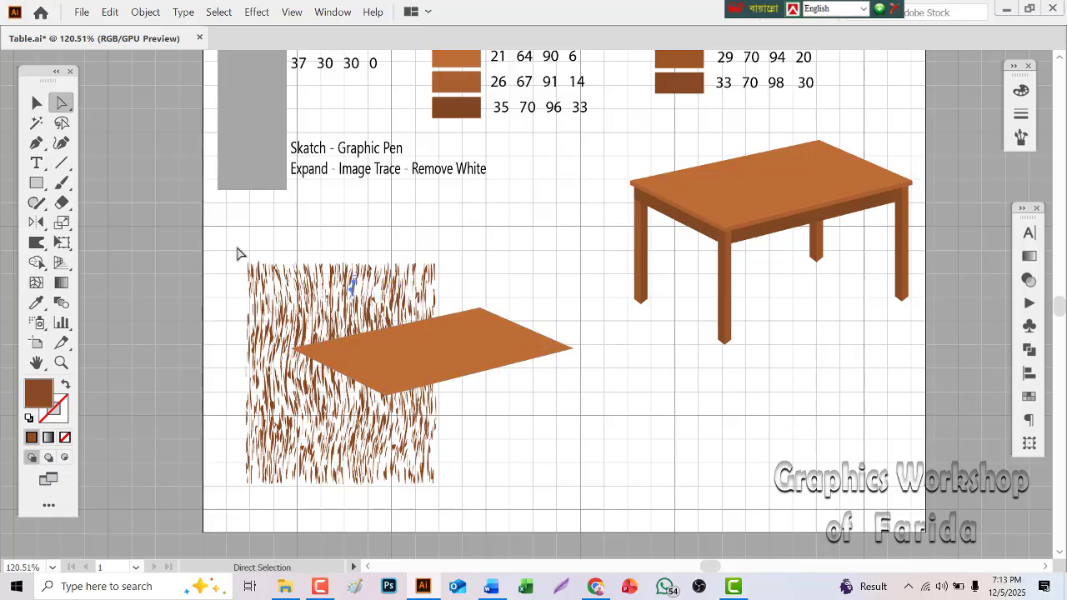
pyautogui.click(36, 102)
pyautogui.click(325, 279)
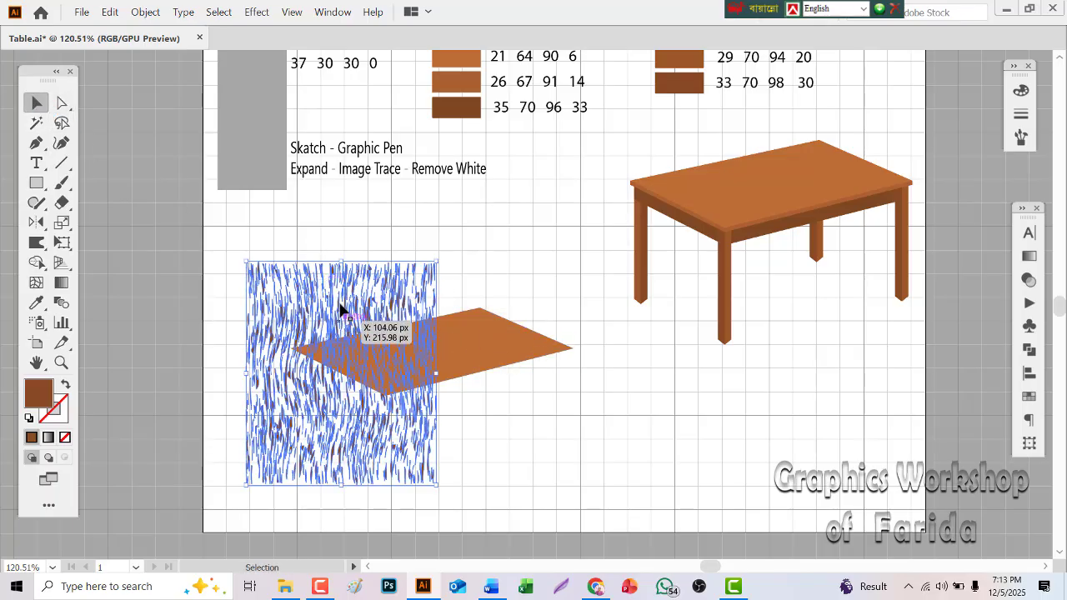
pyautogui.moveTo(443, 256); pyautogui.dragTo(531, 414)
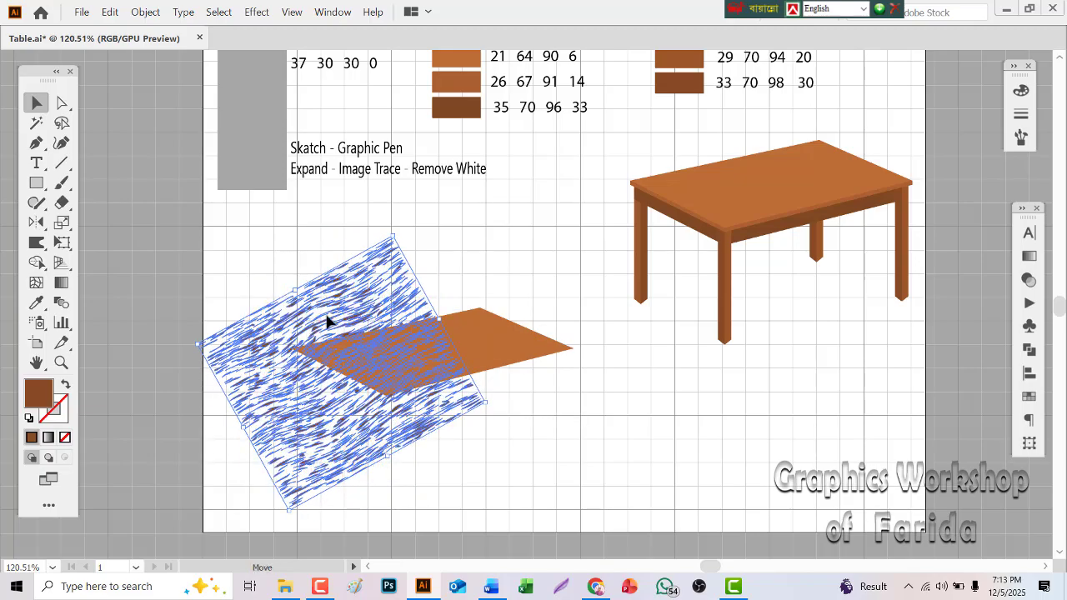
pyautogui.moveTo(308, 324); pyautogui.dragTo(385, 312)
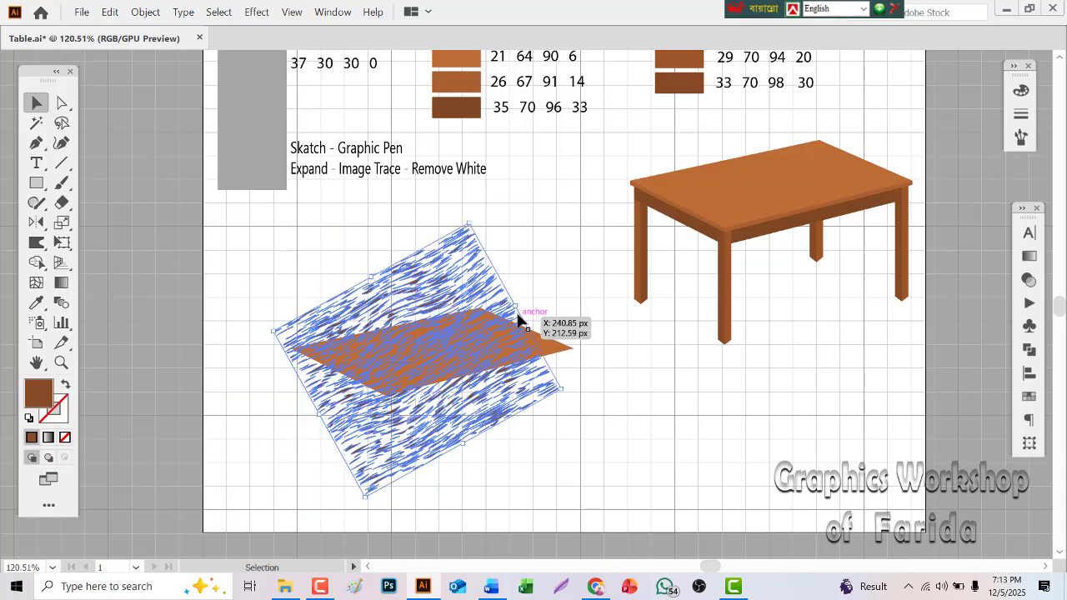
# Step: Stretch the grain along its length, rotate it slightly further clockwise and reduce its height to fit around the tabletop copy
pyautogui.moveTo(515, 306); pyautogui.dragTo(556, 295)
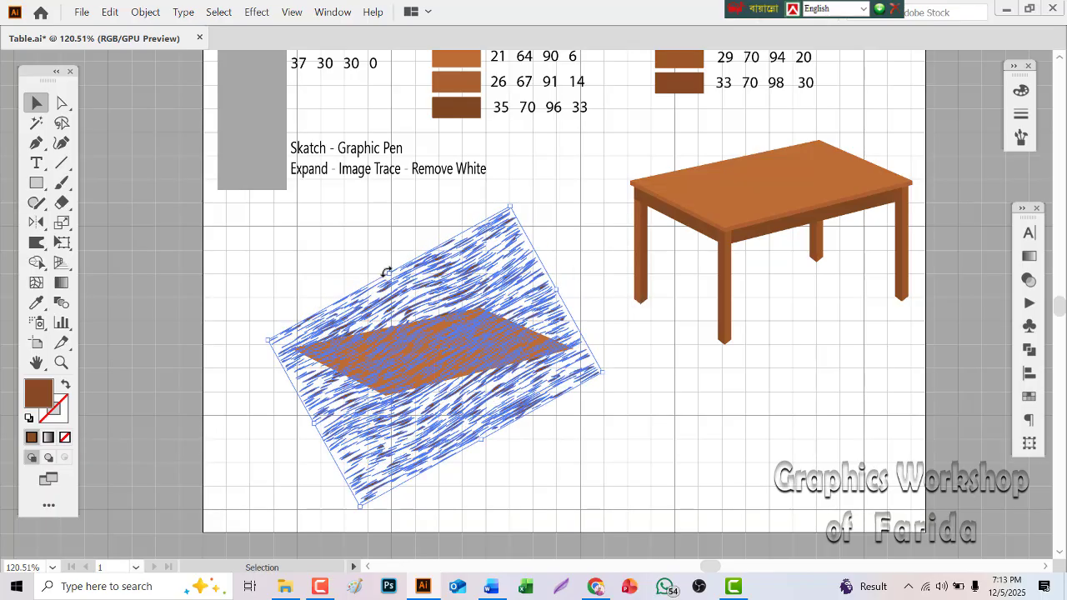
pyautogui.moveTo(386, 273); pyautogui.dragTo(392, 274)
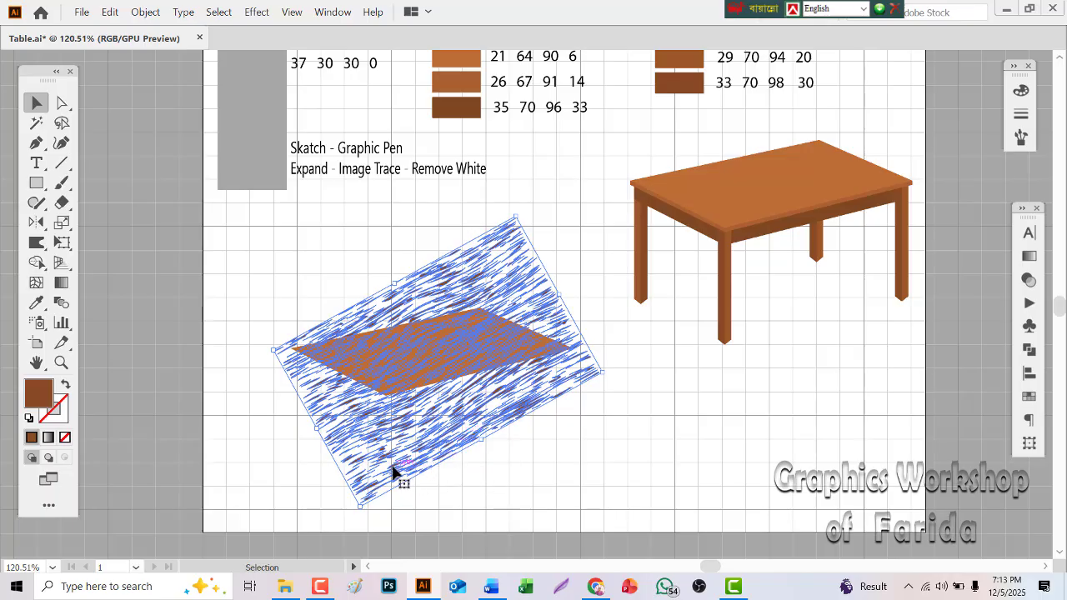
pyautogui.moveTo(354, 508); pyautogui.dragTo(335, 483)
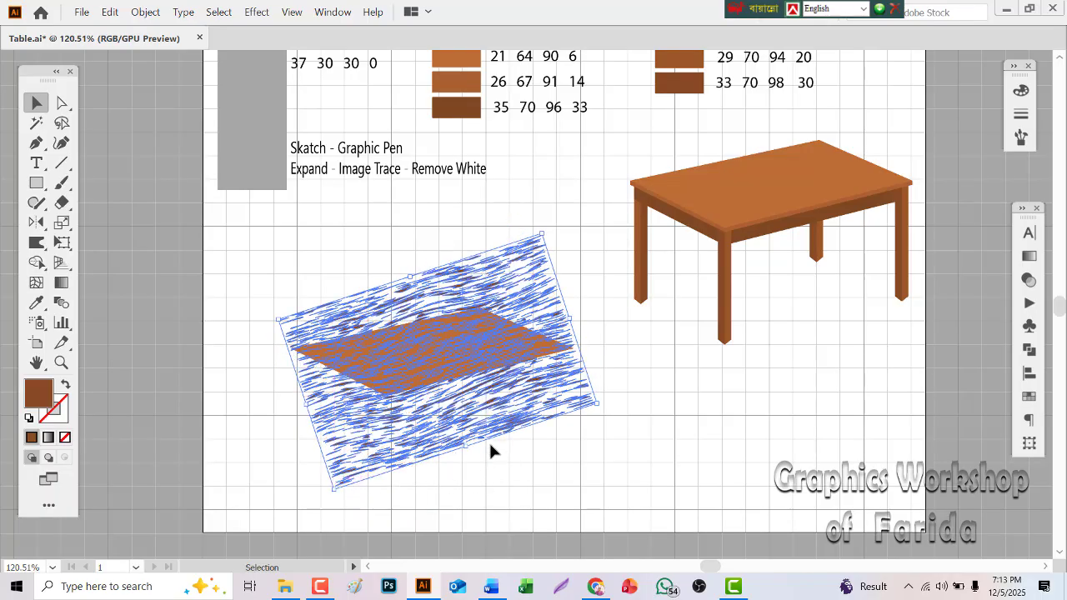
pyautogui.moveTo(466, 446); pyautogui.dragTo(464, 409)
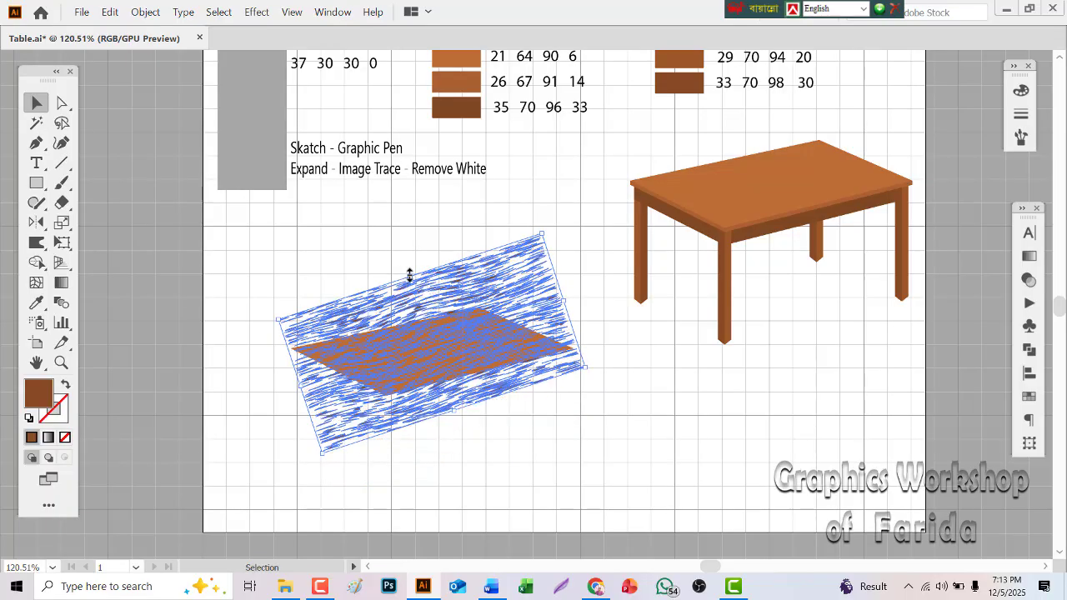
pyautogui.moveTo(411, 276); pyautogui.dragTo(412, 284)
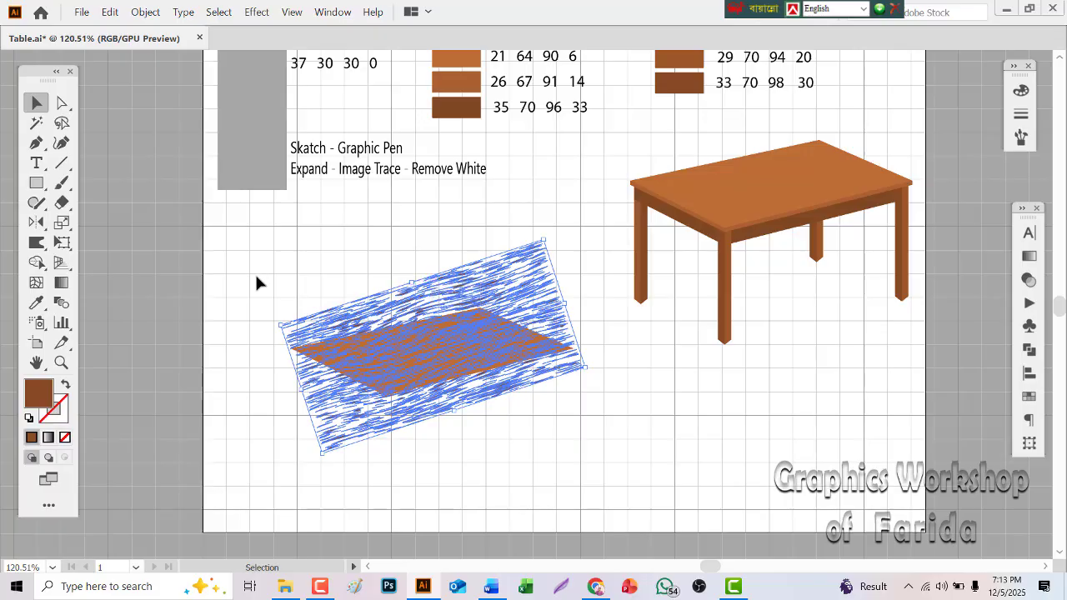
pyautogui.click(256, 281)
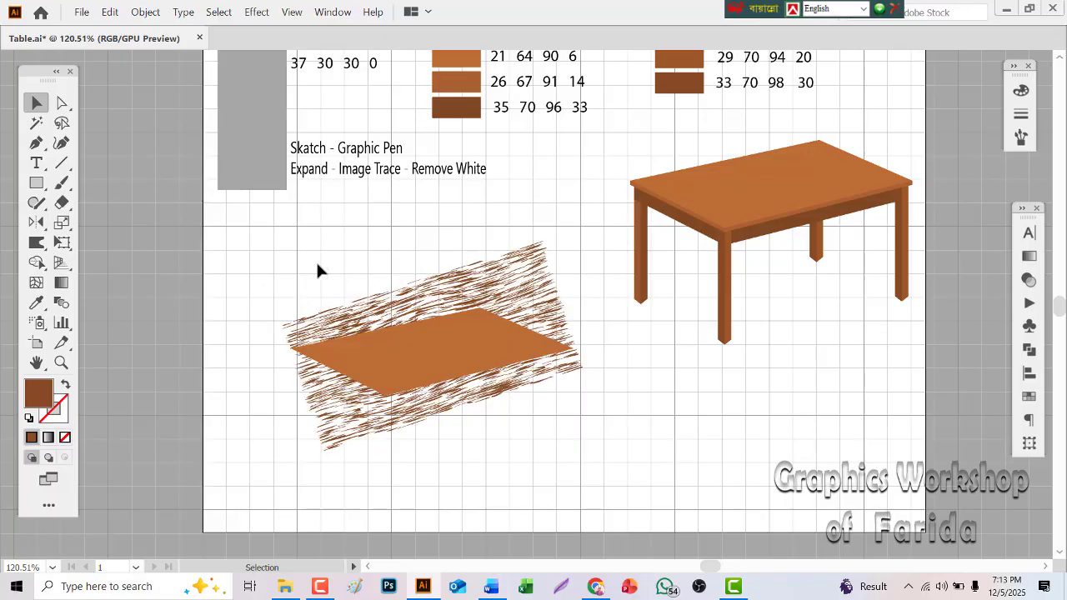
# Step: Make a clipping mask from the tabletop copy and grain texture, and move the clipped grain onto the table's top face
pyautogui.moveTo(317, 270); pyautogui.dragTo(515, 457)
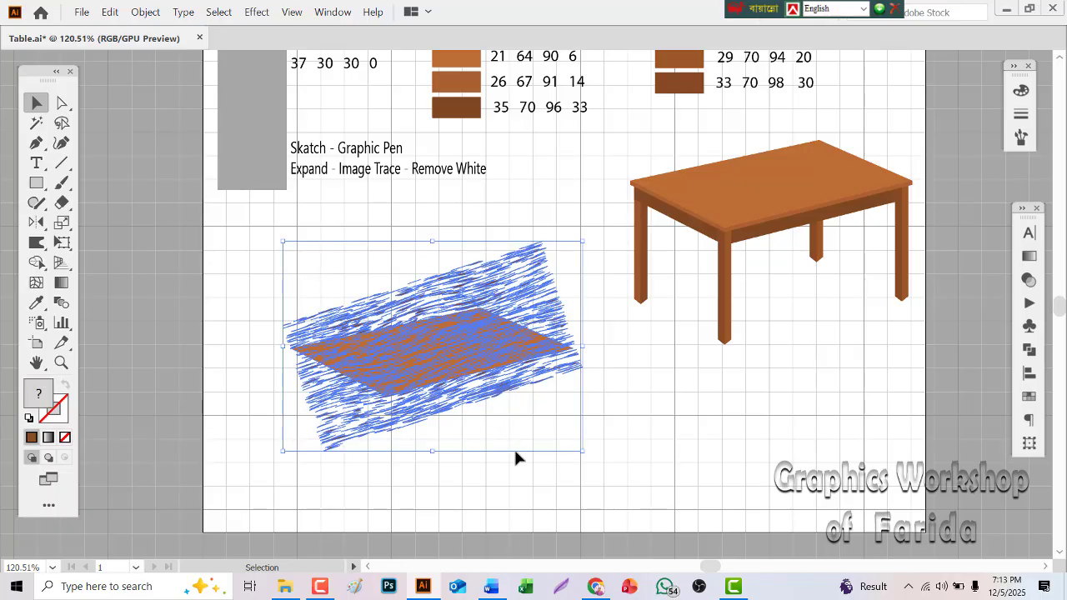
pyautogui.click(144, 12)
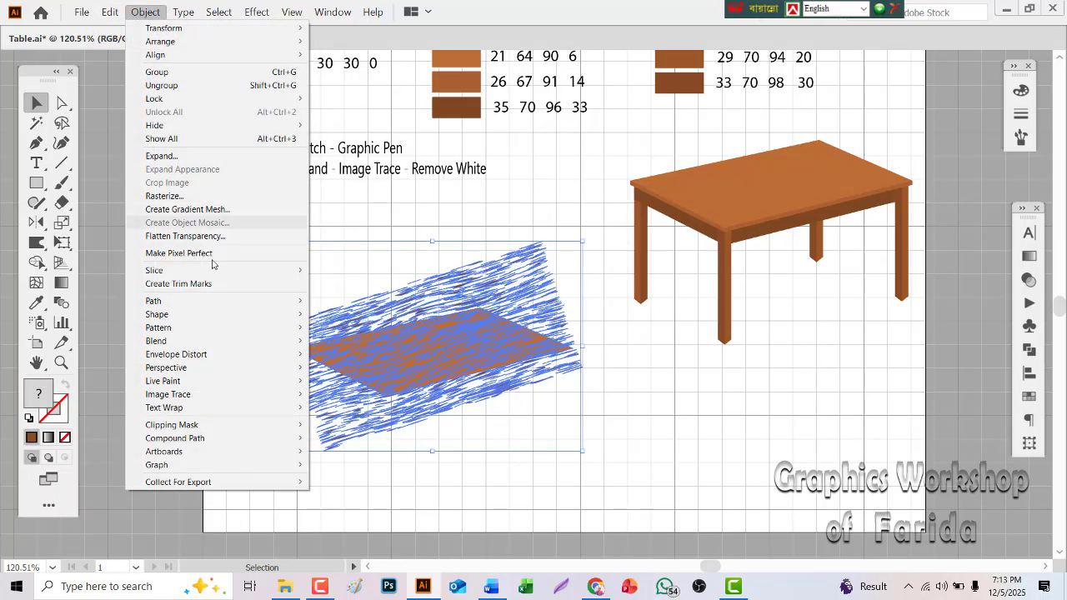
pyautogui.moveTo(240, 425)
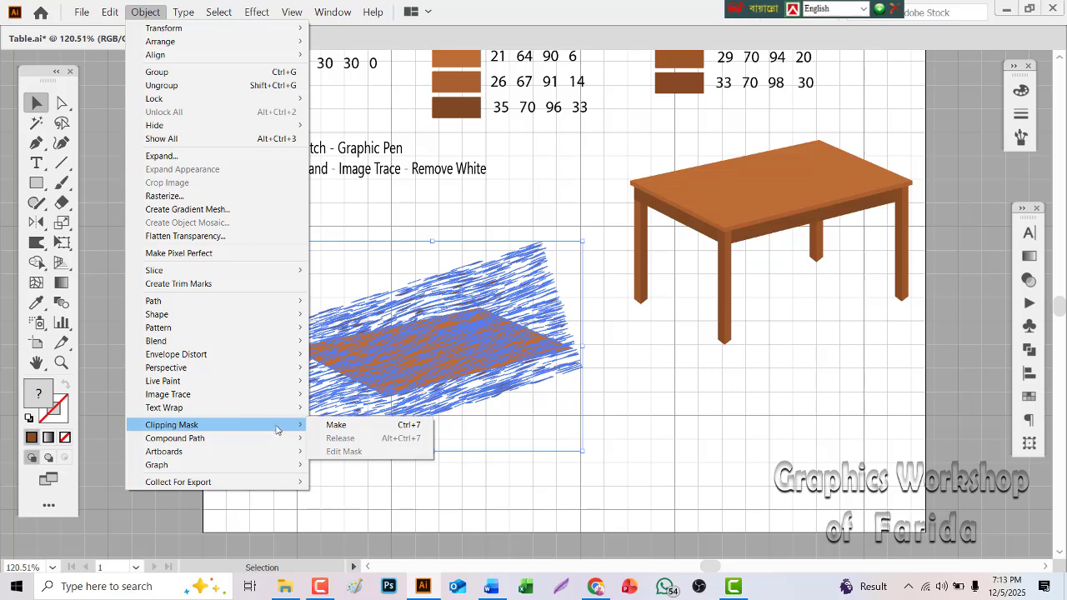
pyautogui.click(335, 428)
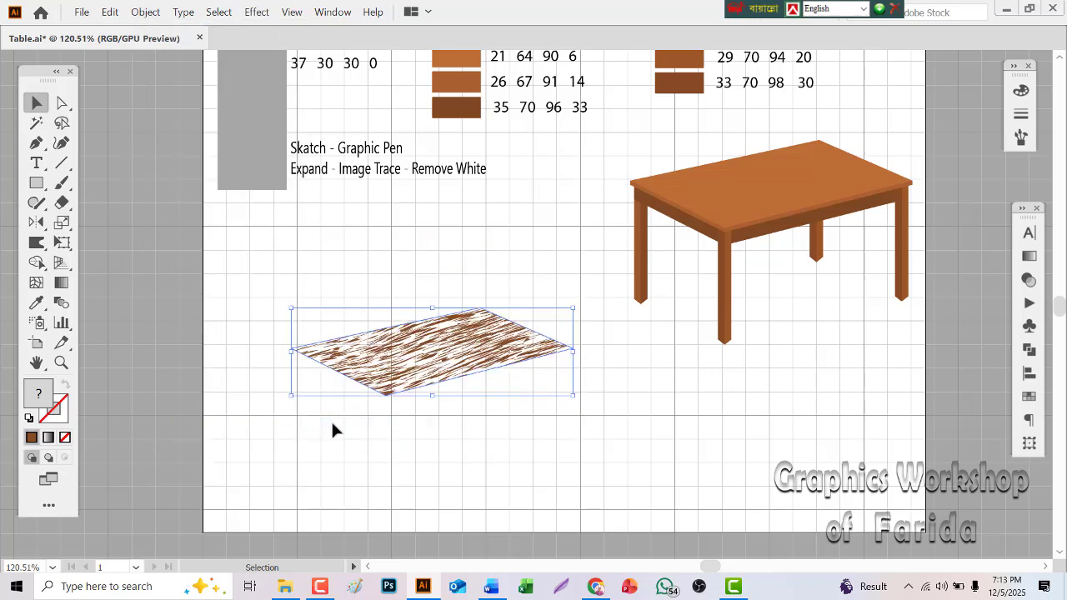
pyautogui.click(331, 420)
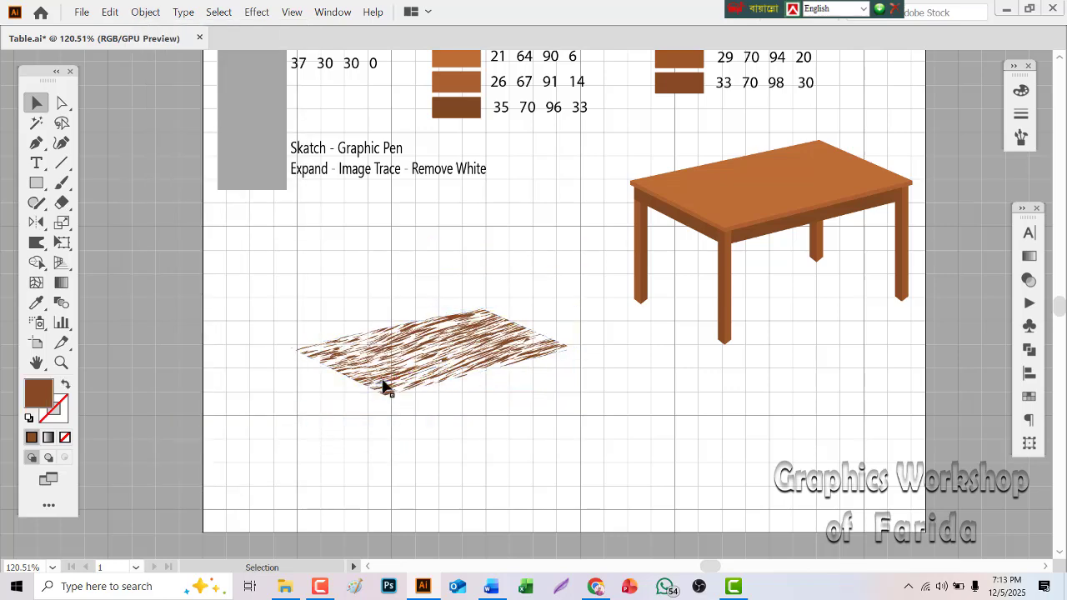
pyautogui.moveTo(383, 386)
pyautogui.mouseDown()
pyautogui.moveTo(667, 228)
pyautogui.moveTo(723, 213)
pyautogui.mouseUp()
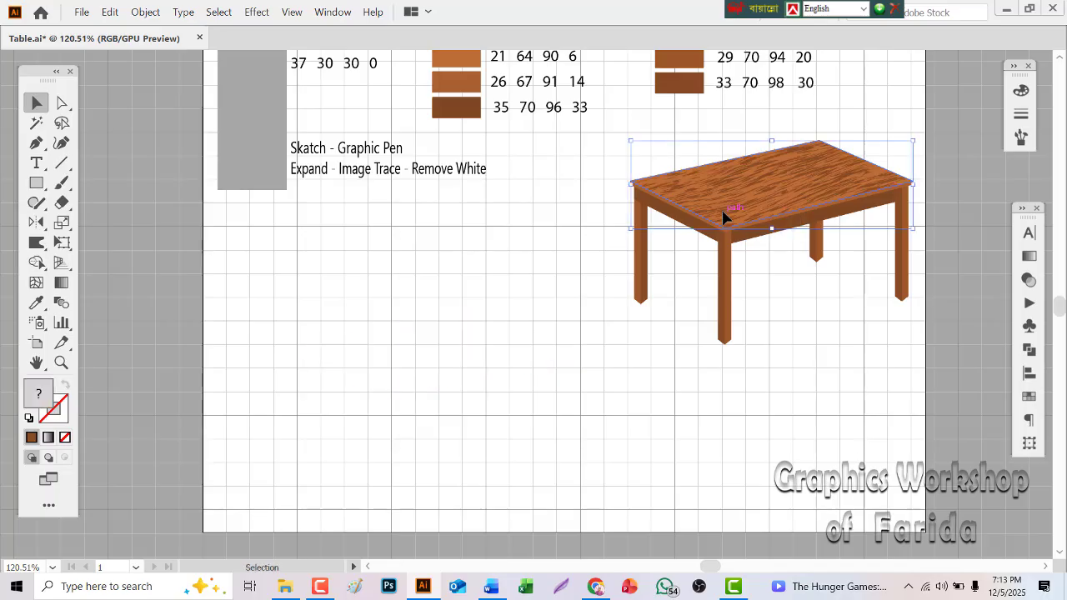
pyautogui.click(617, 367)
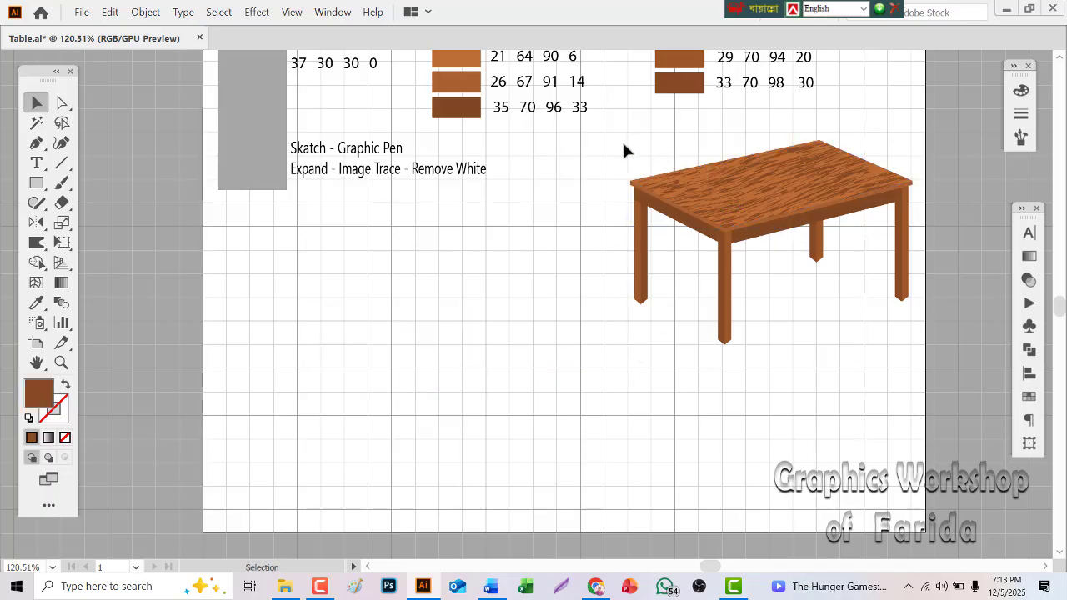
# Step: Move the complete table to the middle of the artboard, enlarge it to about 1.3 times its size and deselect it
pyautogui.moveTo(622, 144); pyautogui.dragTo(907, 338)
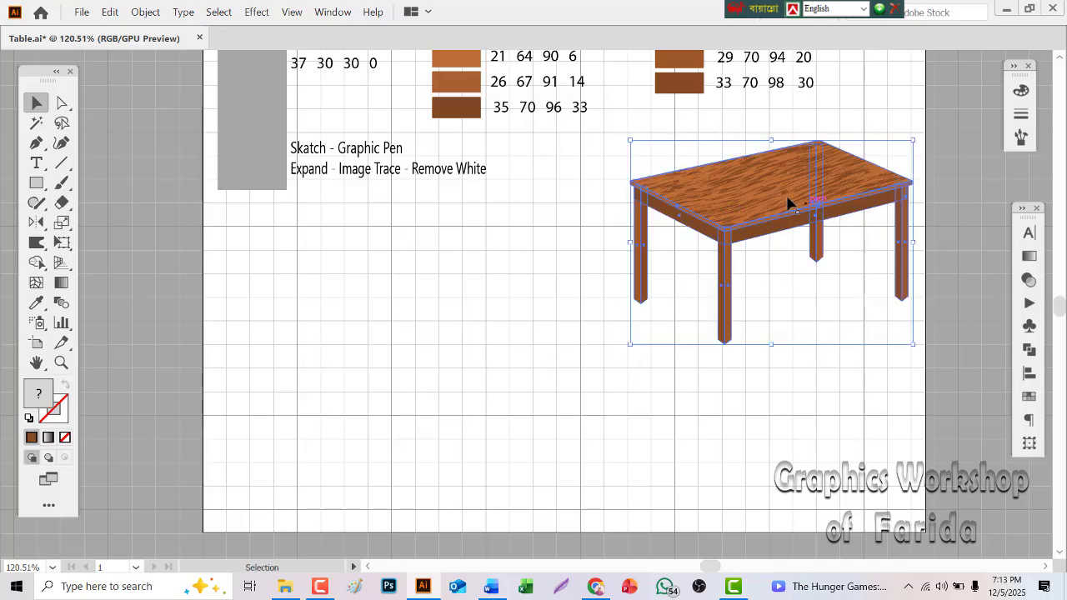
pyautogui.moveTo(789, 204); pyautogui.dragTo(533, 301)
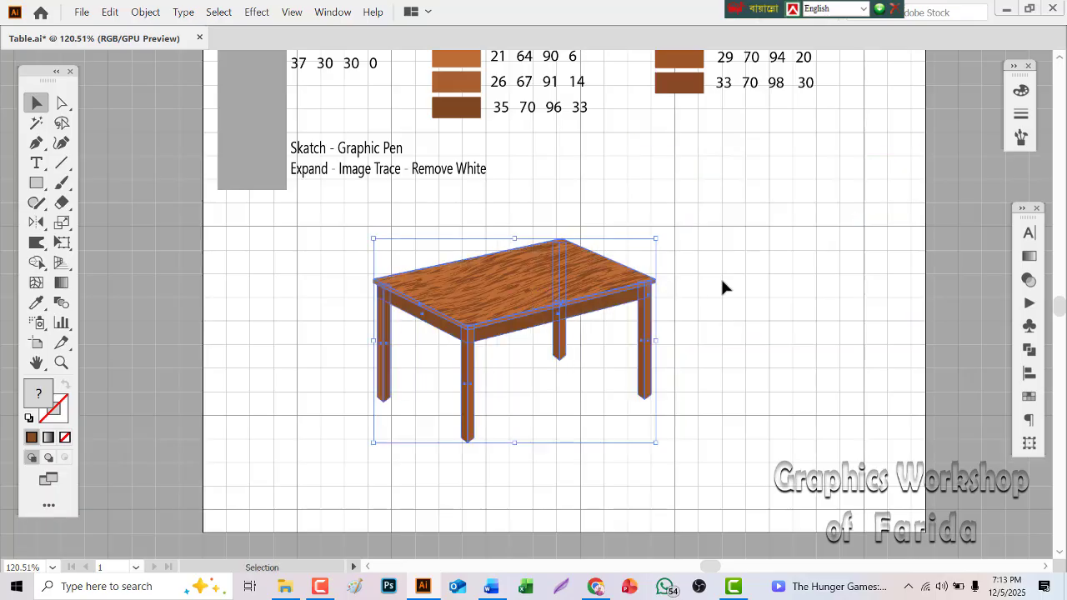
pyautogui.click(720, 276)
pyautogui.moveTo(551, 390); pyautogui.dragTo(663, 425)
pyautogui.moveTo(658, 238); pyautogui.dragTo(809, 179)
pyautogui.click(830, 309)
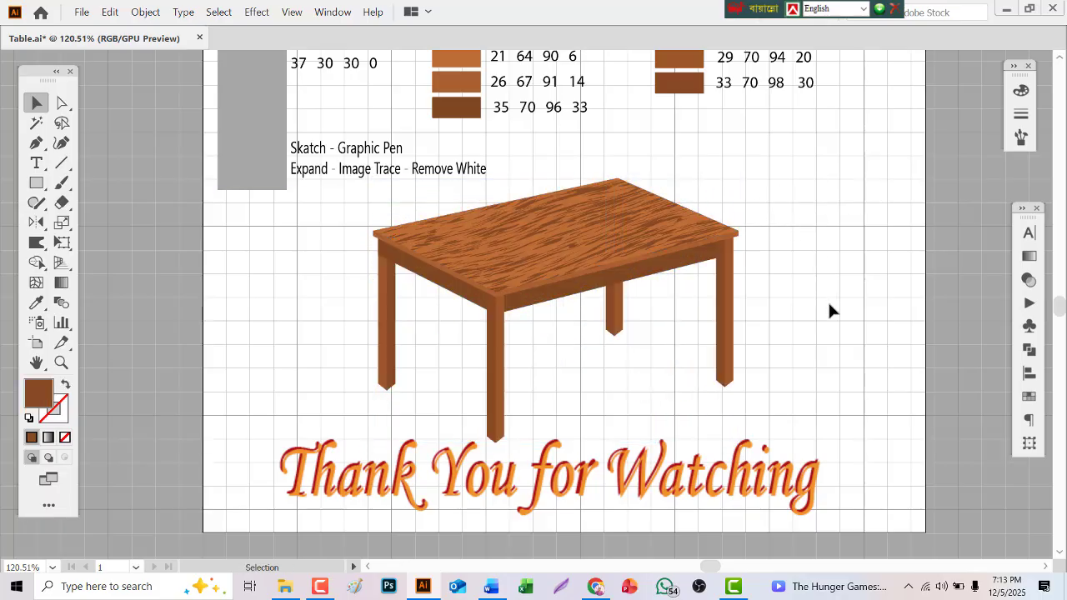